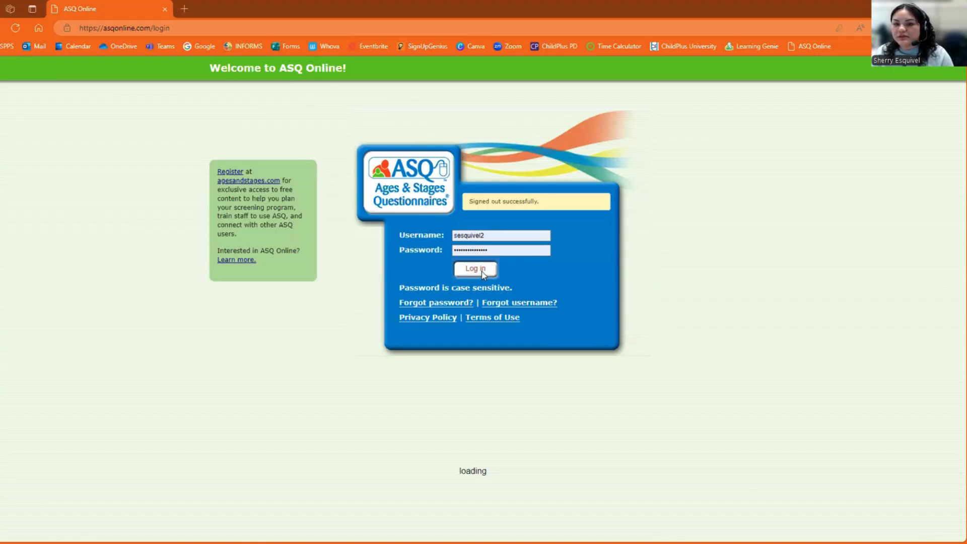
# Review the home page's program snapshot, announcements and quick links
pyautogui.scroll(-3, 859, 279)
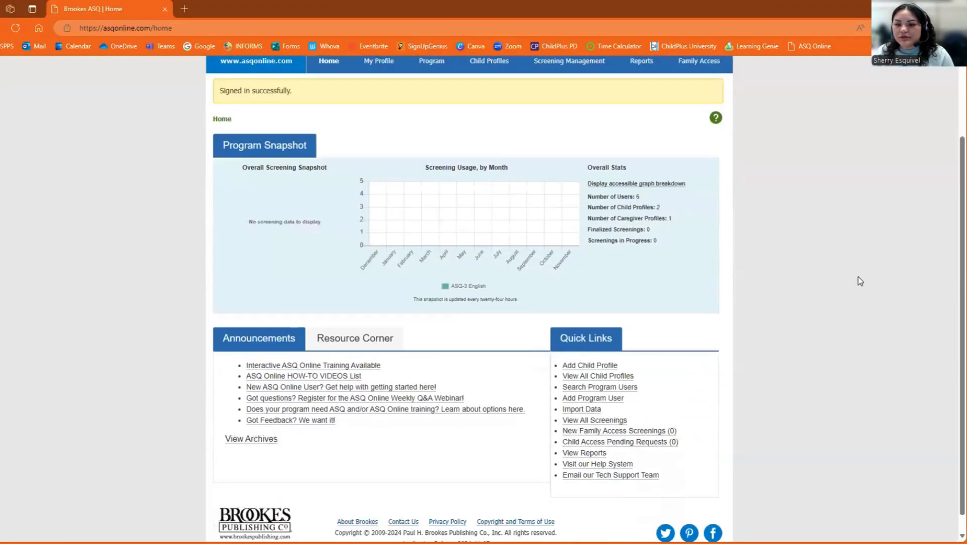
pyautogui.scroll(2, 830, 279)
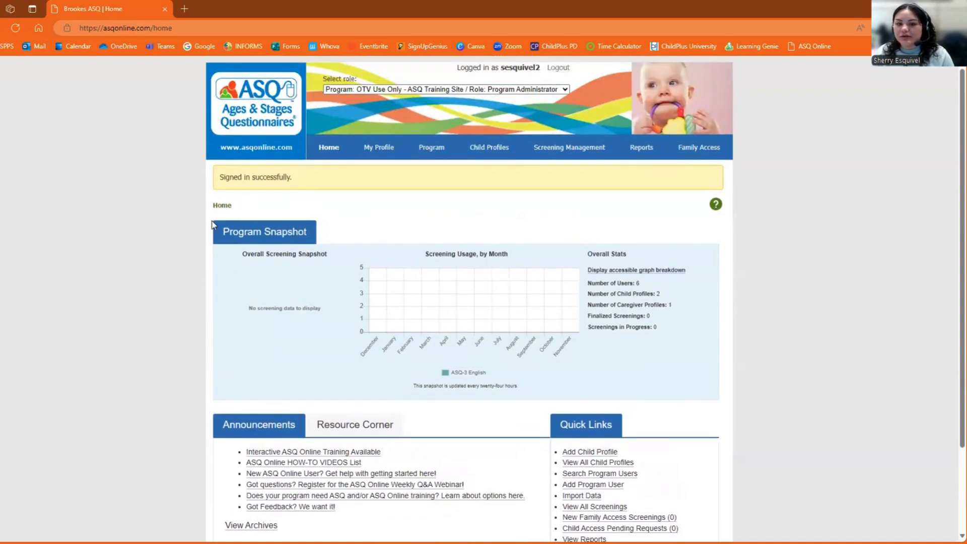
pyautogui.scroll(-1, 660, 368)
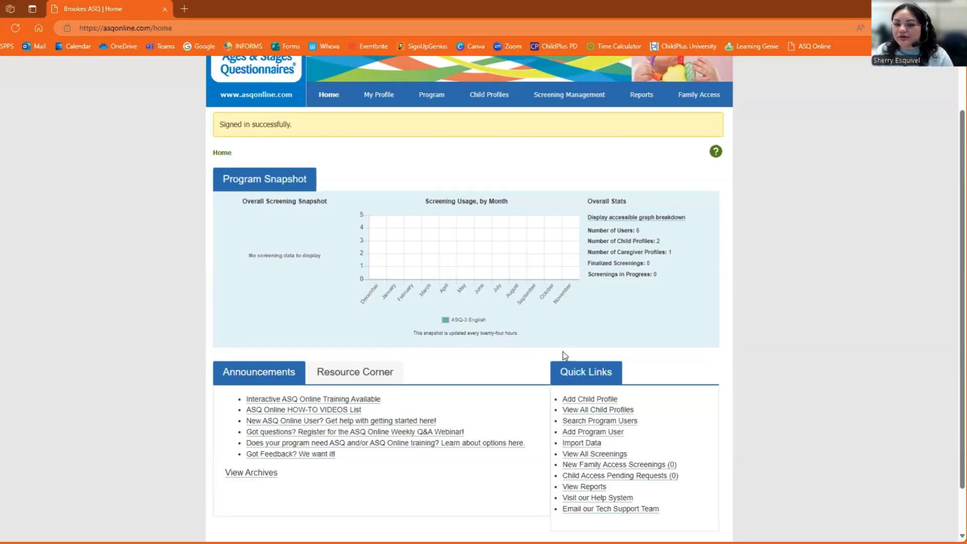
pyautogui.scroll(-1, 770, 342)
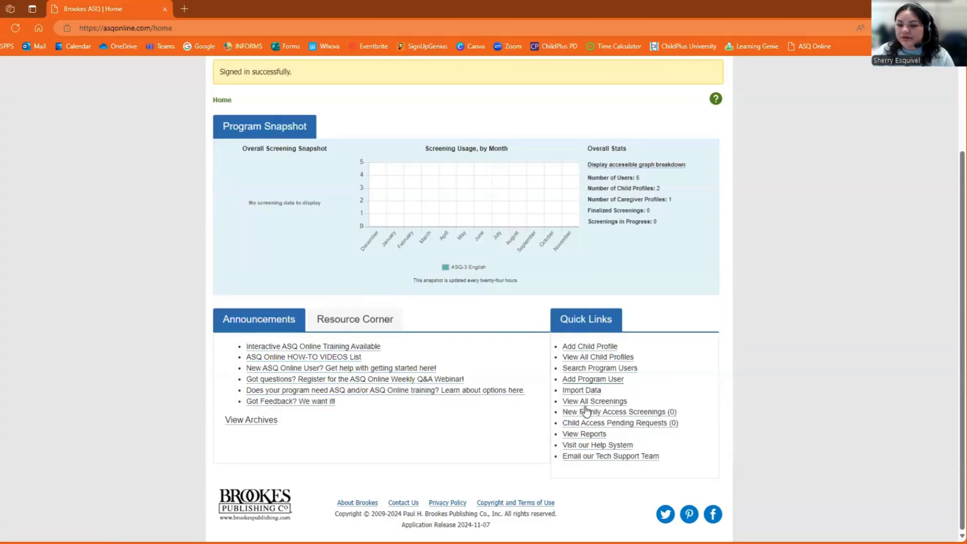
pyautogui.scroll(3, 592, 343)
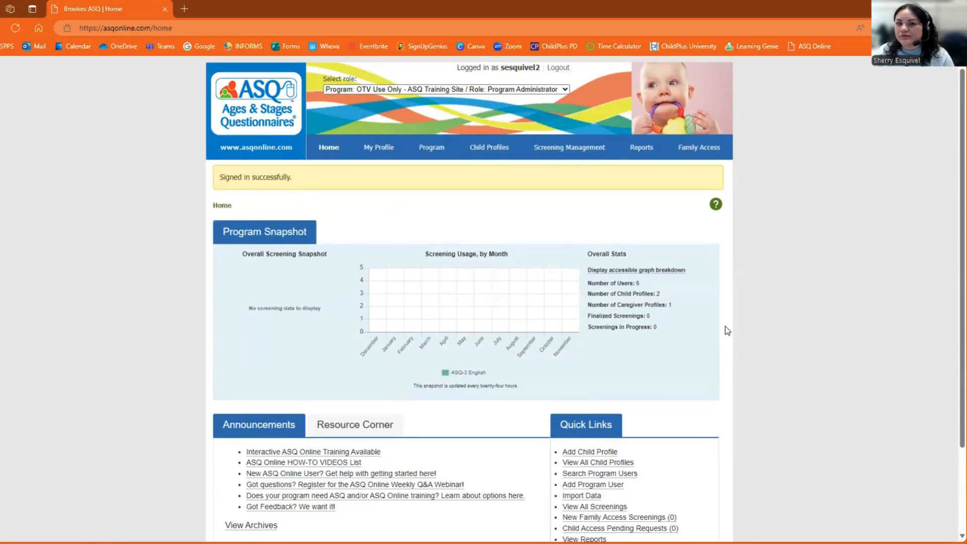
pyautogui.scroll(-3, 726, 326)
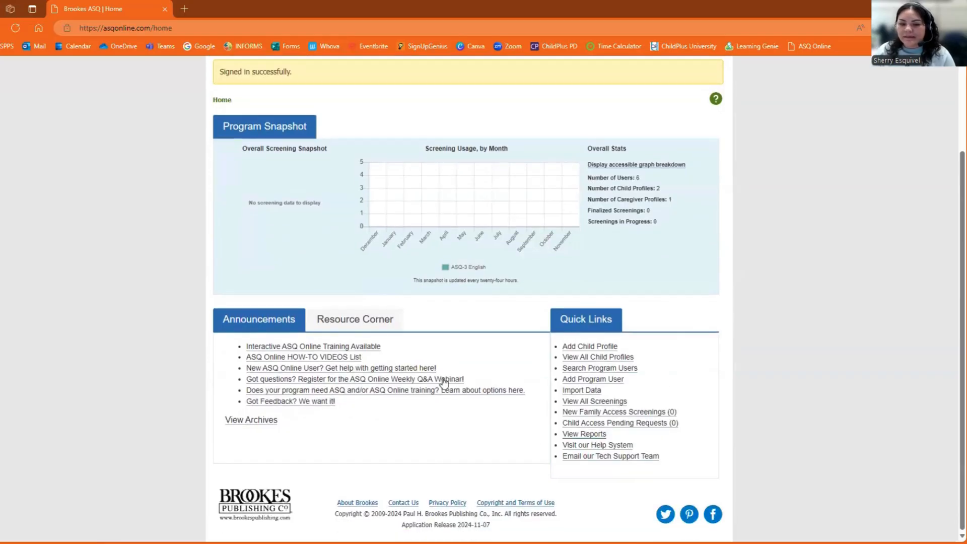
# Show the Resource Corner on the home page and look over its demo video section
pyautogui.click(349, 324)
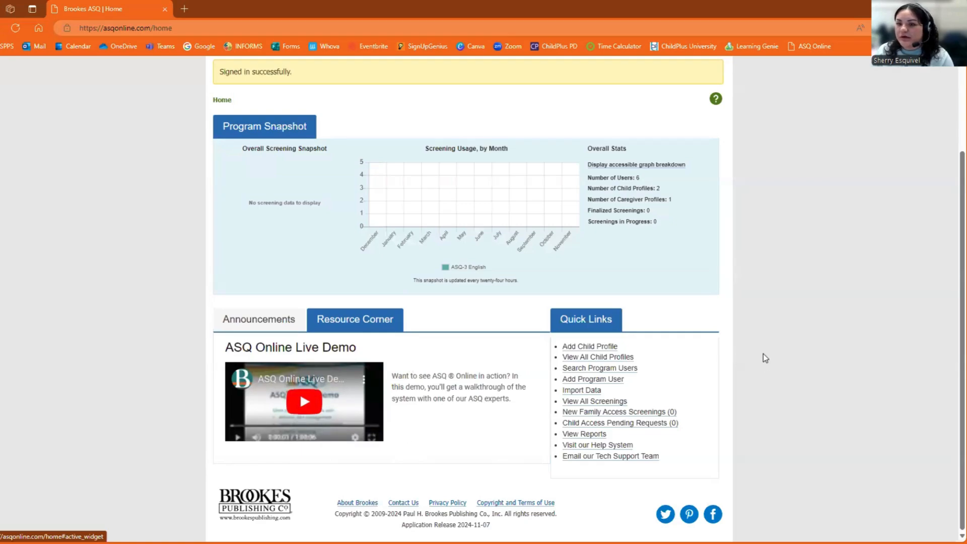
pyautogui.scroll(2, 764, 354)
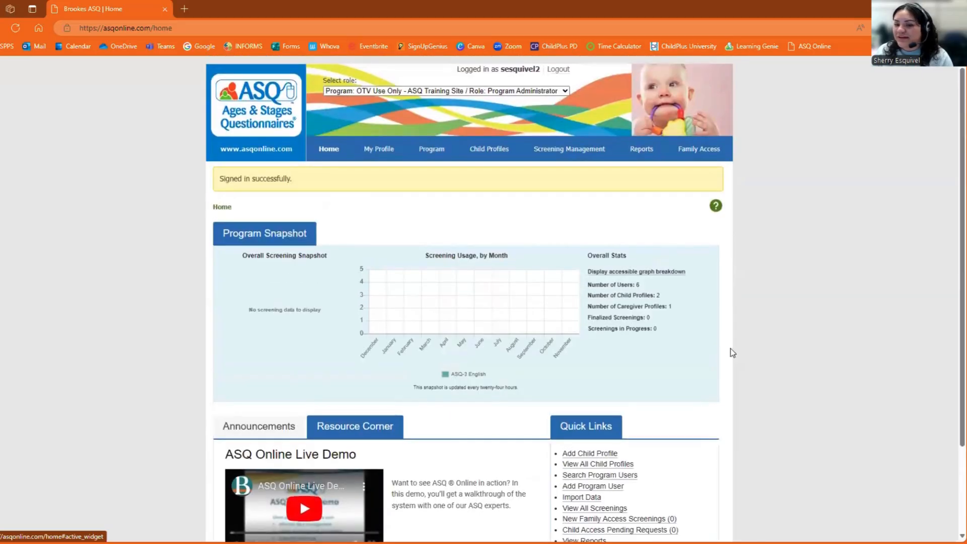
pyautogui.scroll(-2, 343, 418)
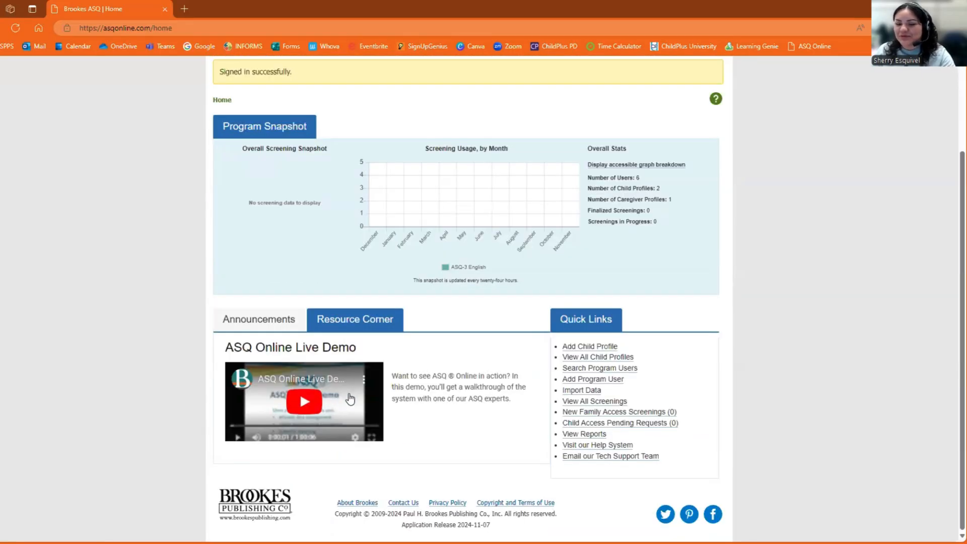
pyautogui.scroll(2, 512, 430)
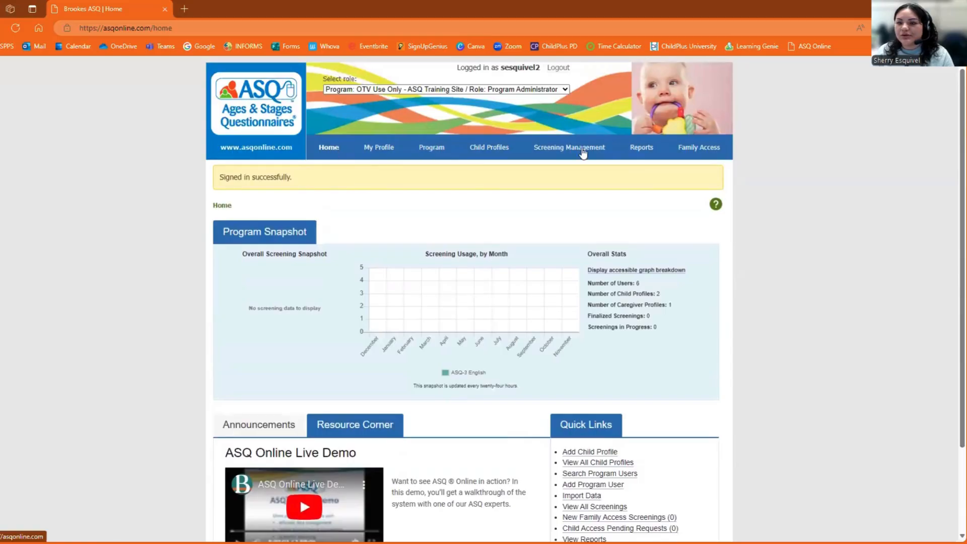
# Open My Profile and review the account details, user notes, user files and access list
pyautogui.click(379, 150)
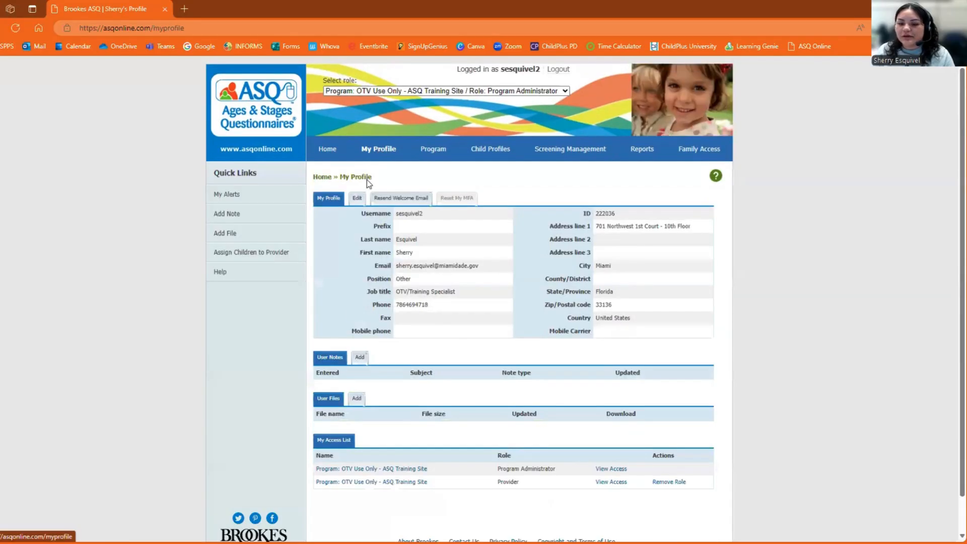
pyautogui.scroll(-2, 367, 183)
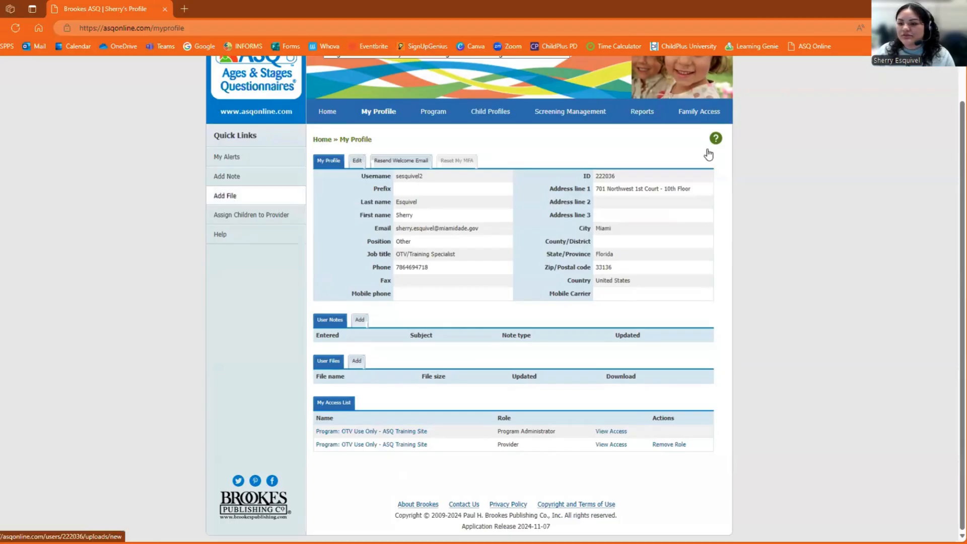
# Open the Program page and examine the program details, recent users, keycodes, classrooms, custom tasks and required child profile fields
pyautogui.click(434, 113)
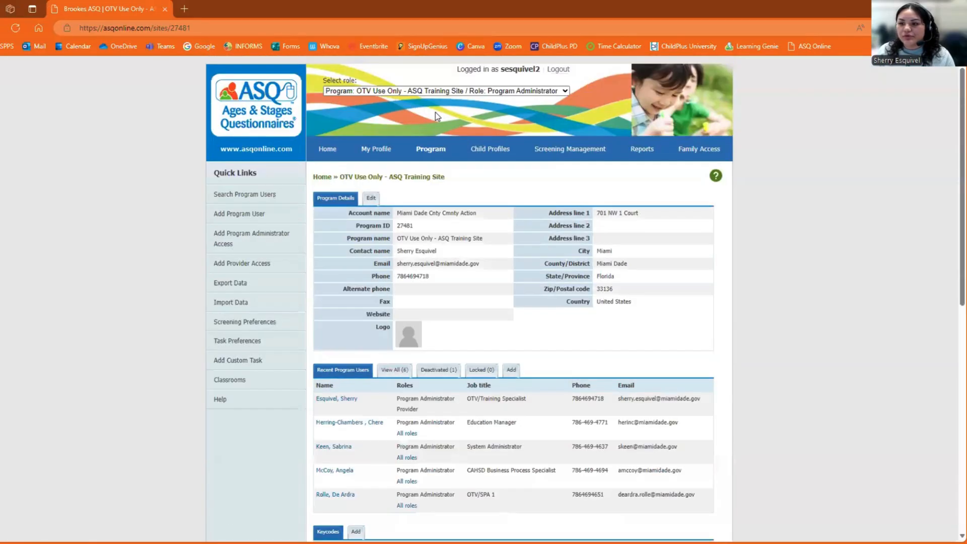
pyautogui.scroll(-1, 371, 207)
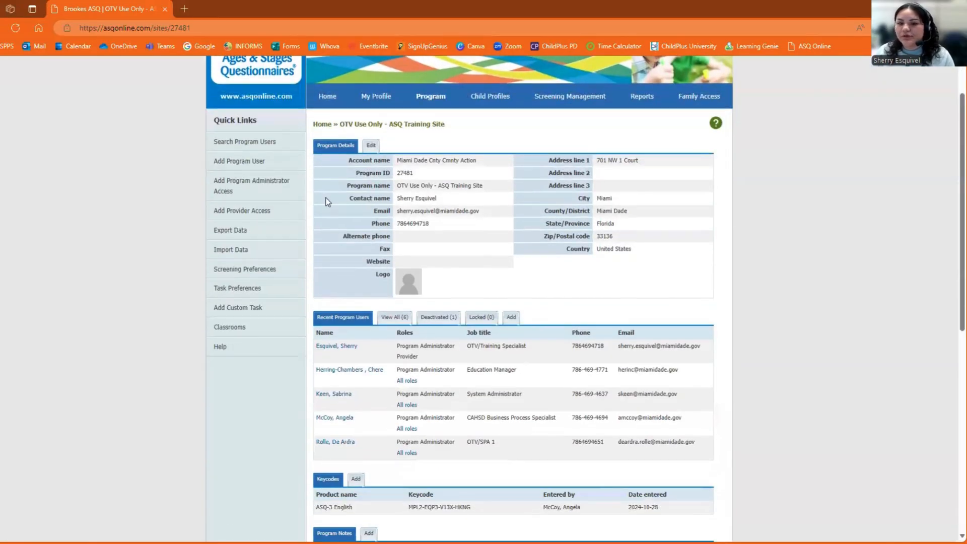
pyautogui.scroll(-3, 713, 165)
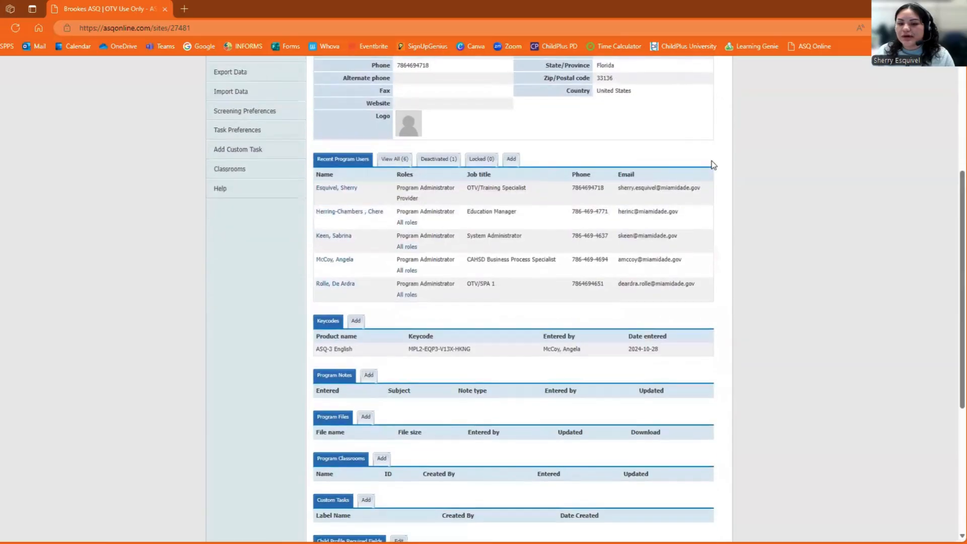
pyautogui.scroll(-4, 726, 224)
pyautogui.scroll(-1, 486, 476)
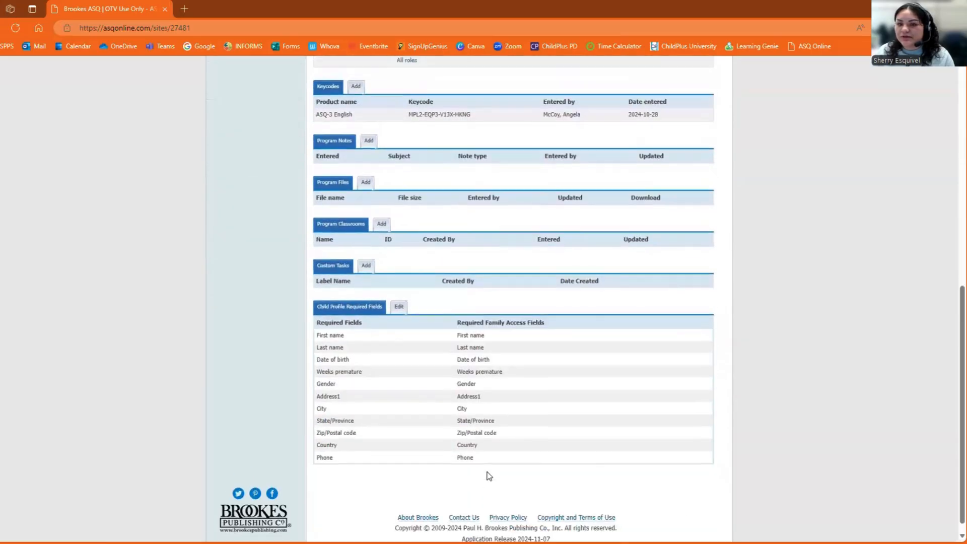
pyautogui.scroll(4, 259, 303)
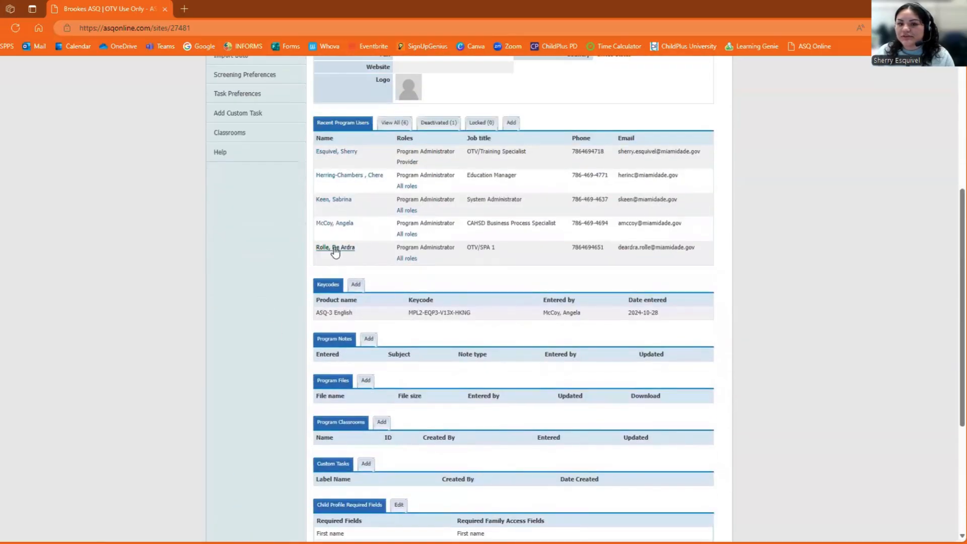
pyautogui.scroll(3, 334, 249)
pyautogui.scroll(2, 446, 246)
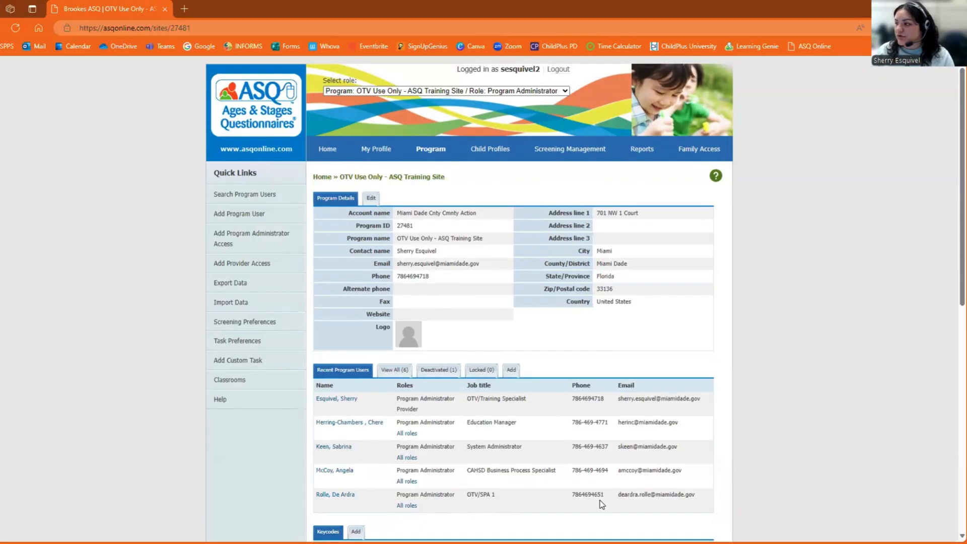
pyautogui.scroll(-5, 540, 425)
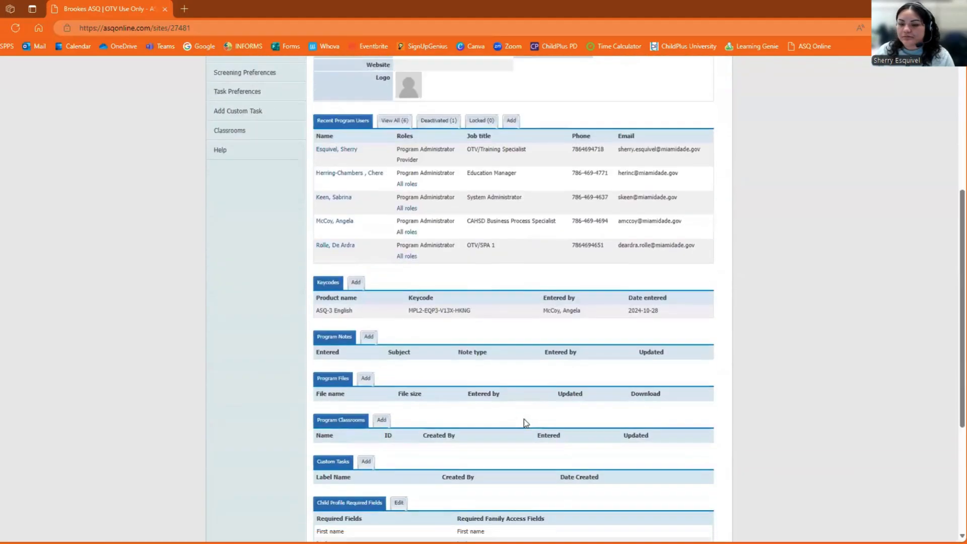
pyautogui.scroll(5, 519, 416)
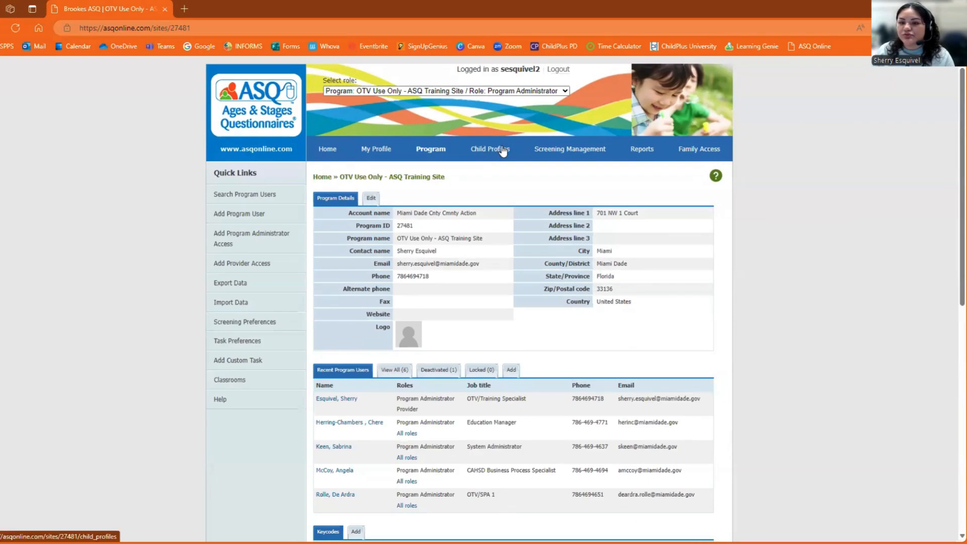
# Open the first child's record from the Child Profiles list and review its details, screenings, tasks, notes, caregivers and providers
pyautogui.click(487, 151)
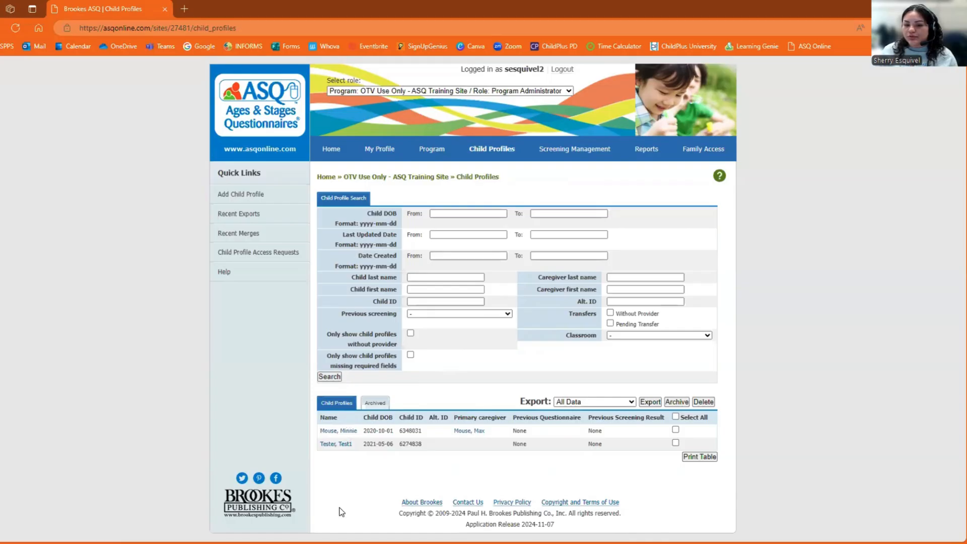
pyautogui.click(351, 432)
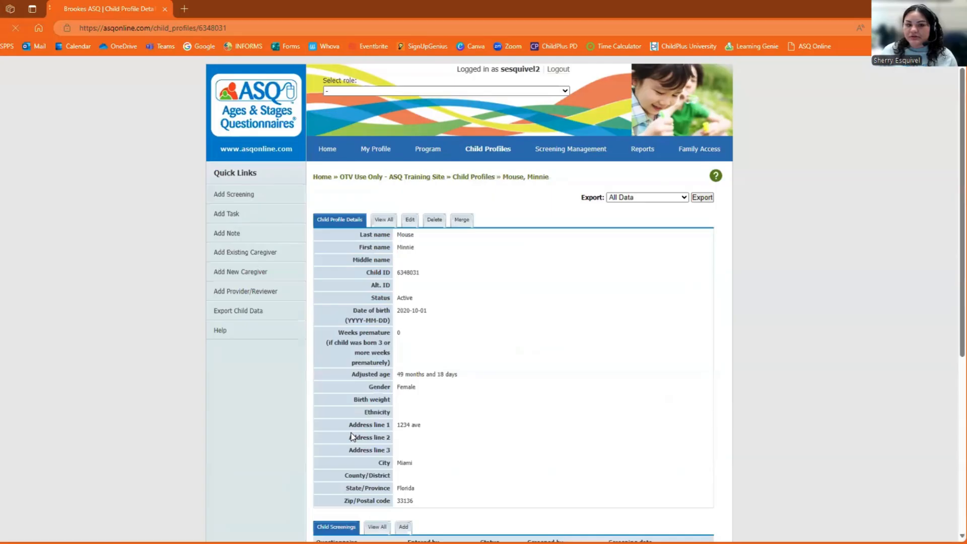
pyautogui.scroll(-2, 353, 437)
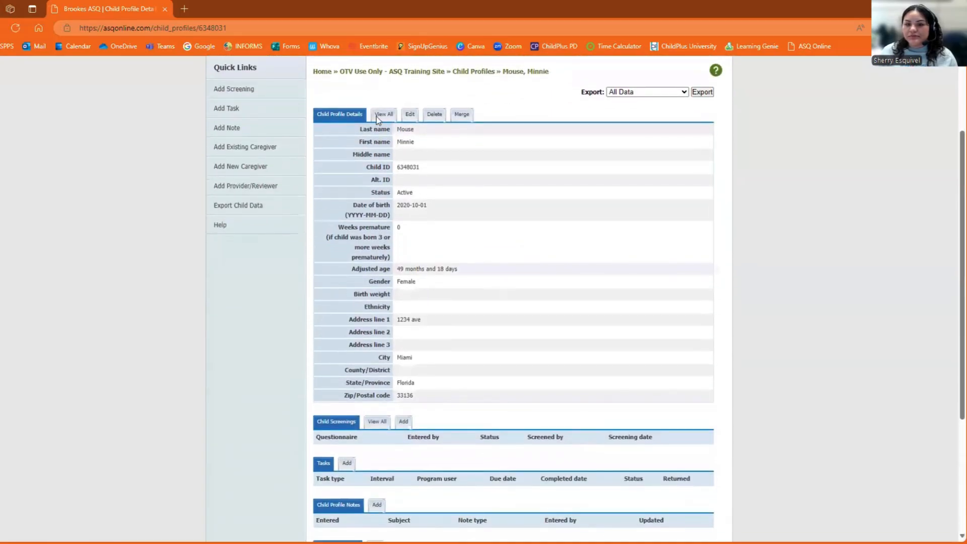
pyautogui.scroll(-1, 358, 141)
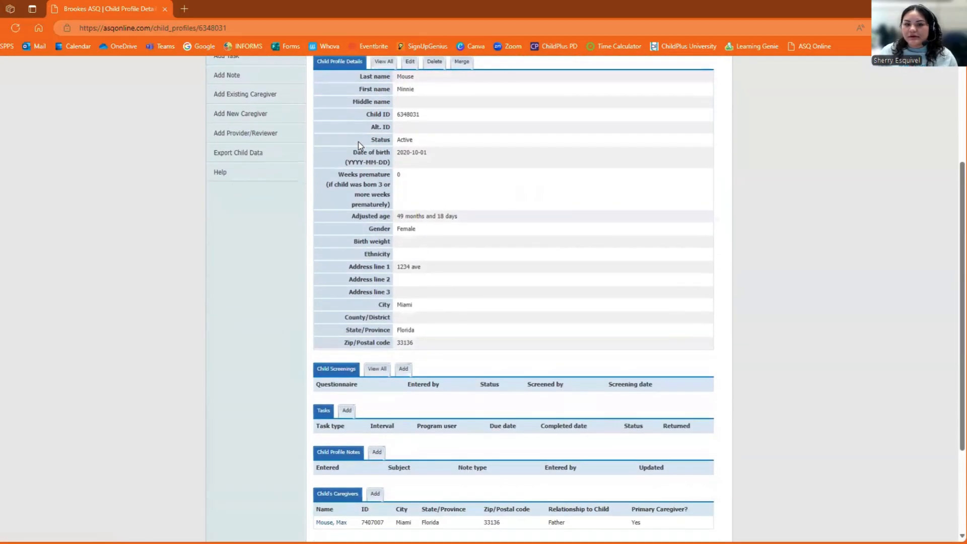
pyautogui.scroll(1, 358, 142)
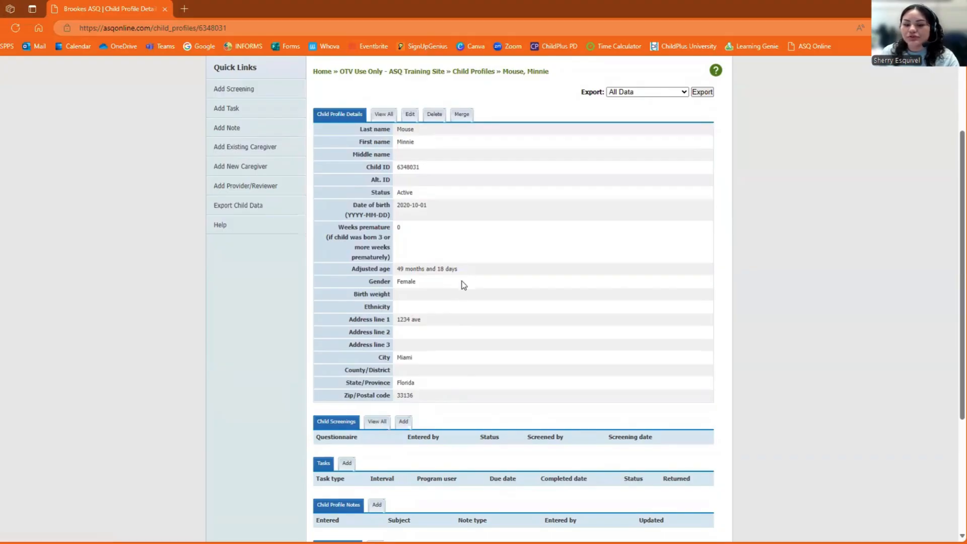
pyautogui.scroll(-2, 460, 301)
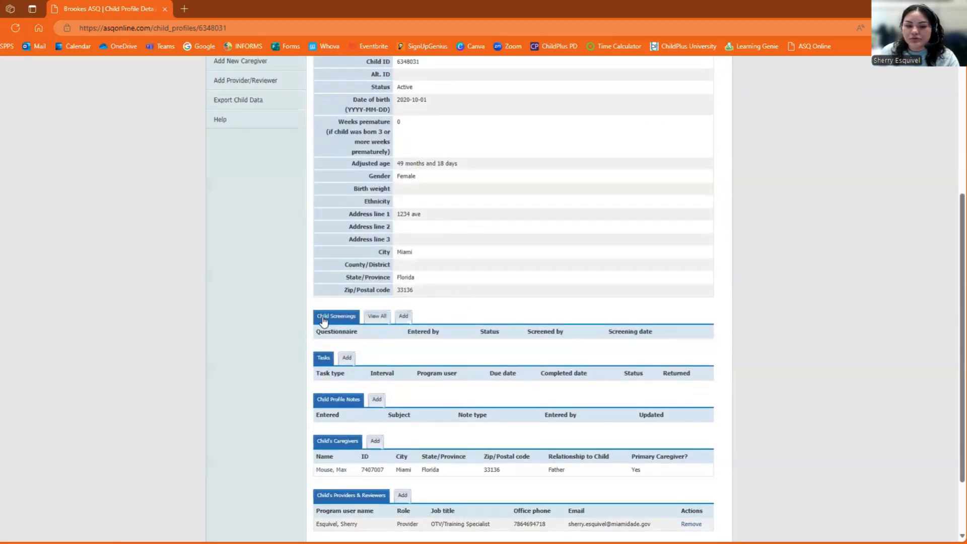
# Start adding a screening to the child's profile and select the father as the caregiver who completed it
pyautogui.click(403, 317)
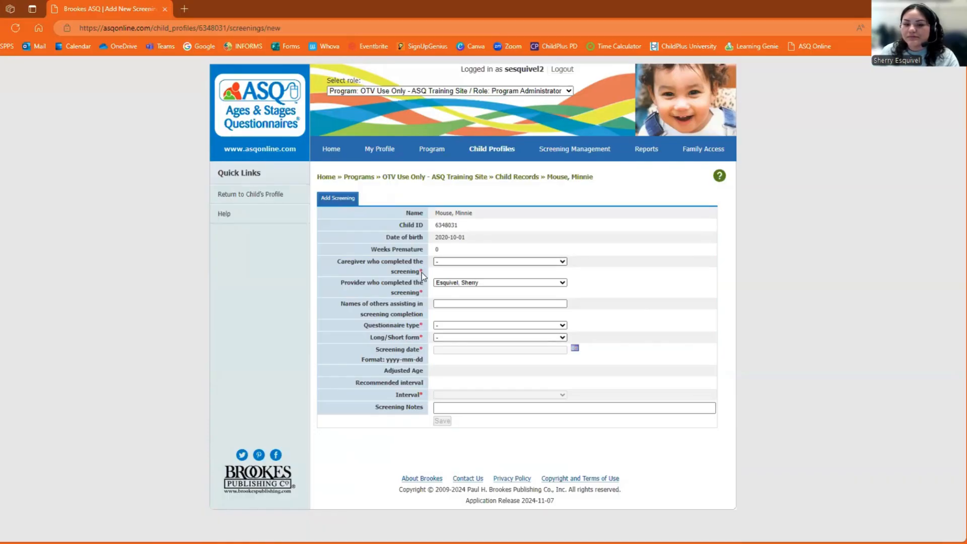
pyautogui.click(452, 262)
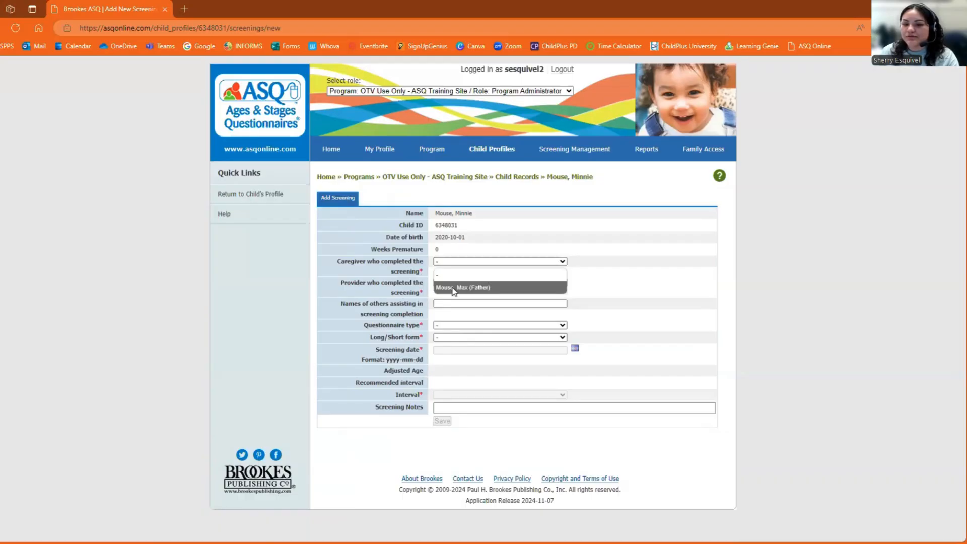
pyautogui.click(454, 287)
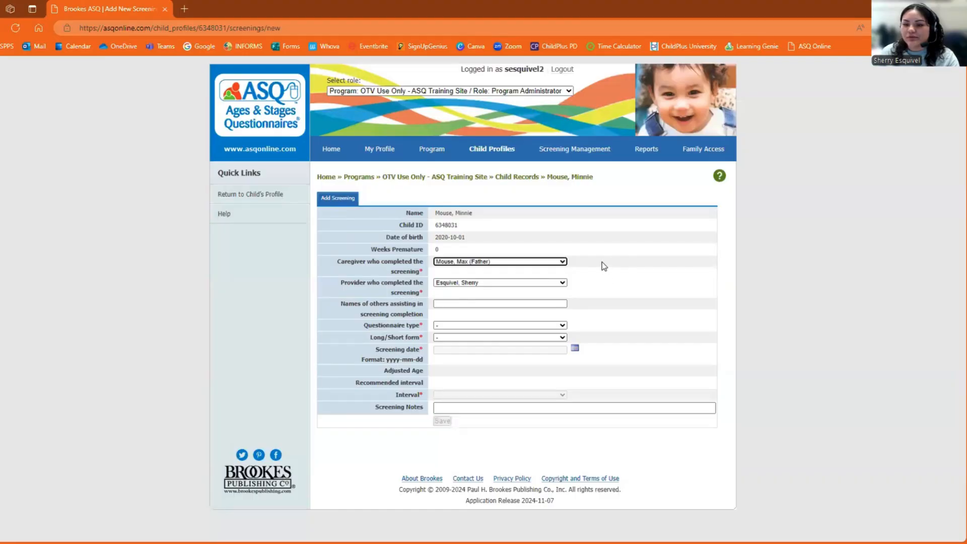
pyautogui.click(602, 262)
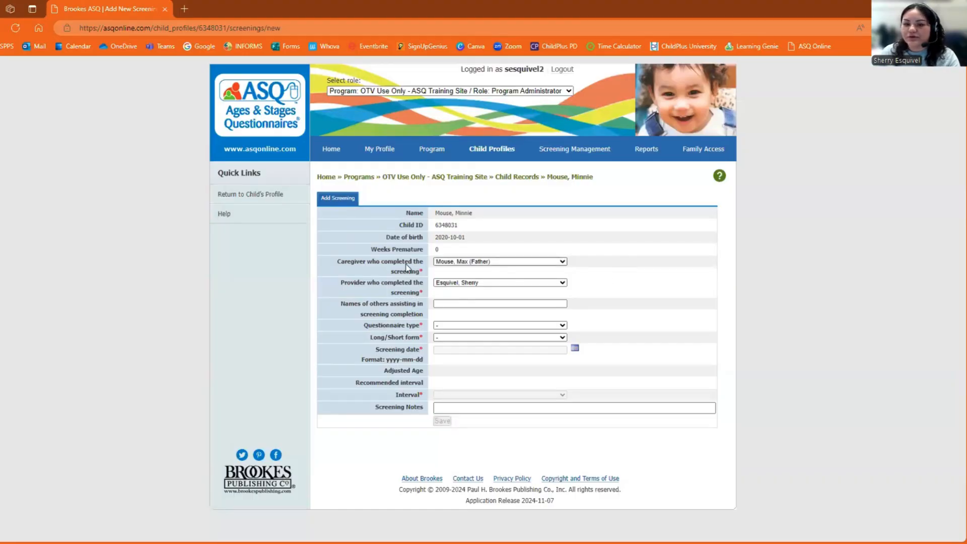
pyautogui.click(472, 262)
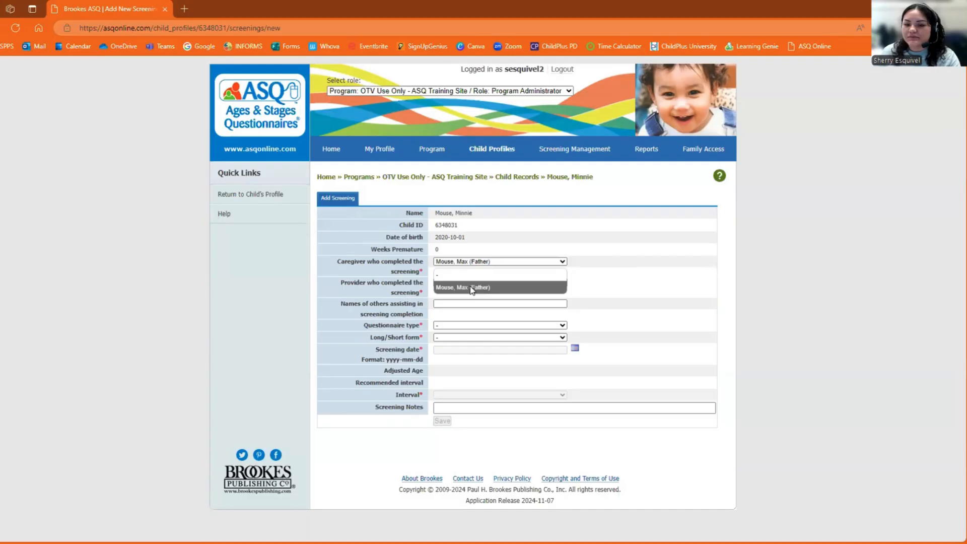
pyautogui.click(496, 289)
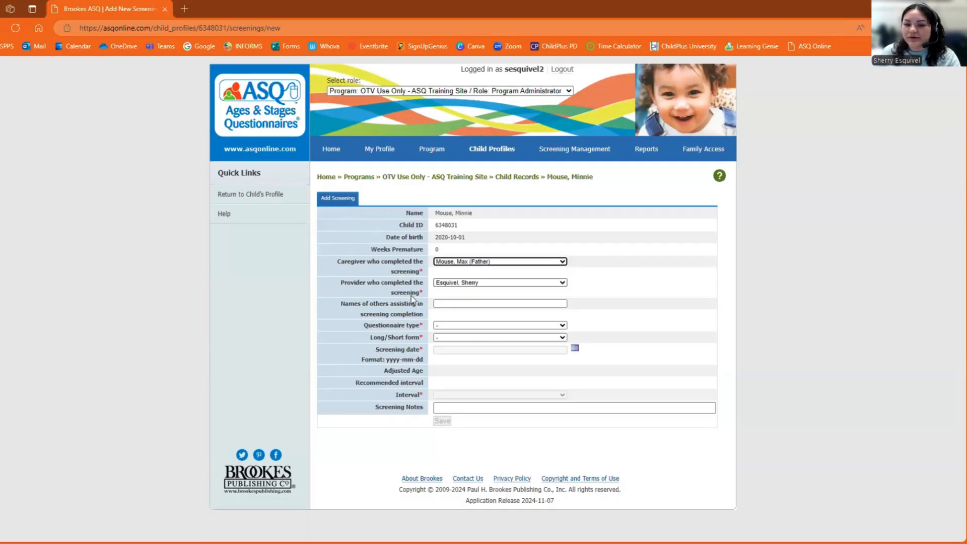
# Select the listed staff member as the screening provider, leave the assisting names empty, and set the questionnaire type to ASQ-3 English
pyautogui.click(440, 285)
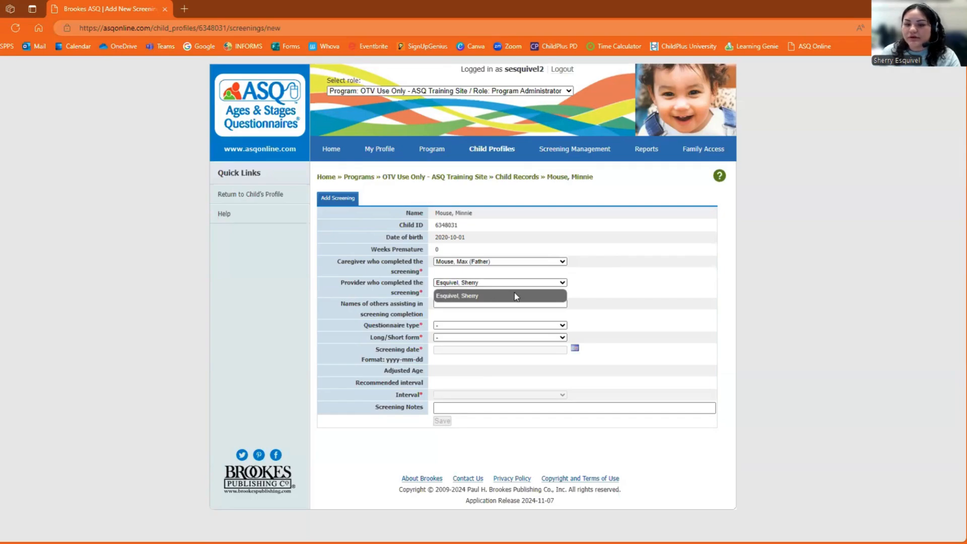
pyautogui.click(474, 298)
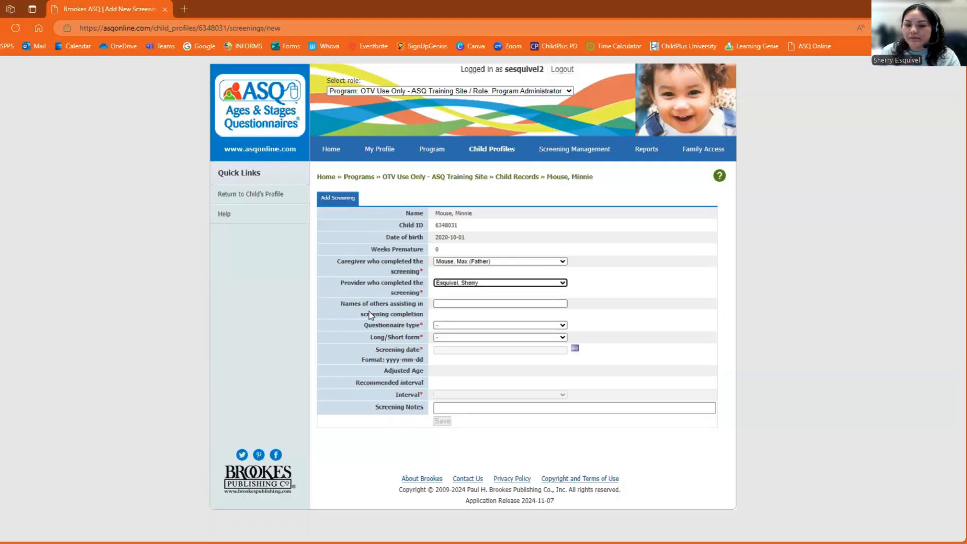
pyautogui.click(442, 305)
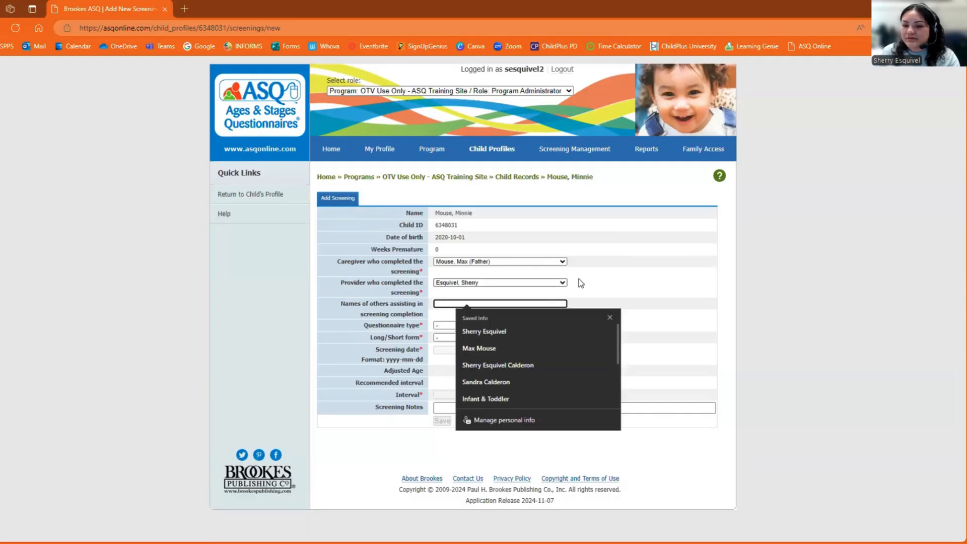
pyautogui.click(566, 302)
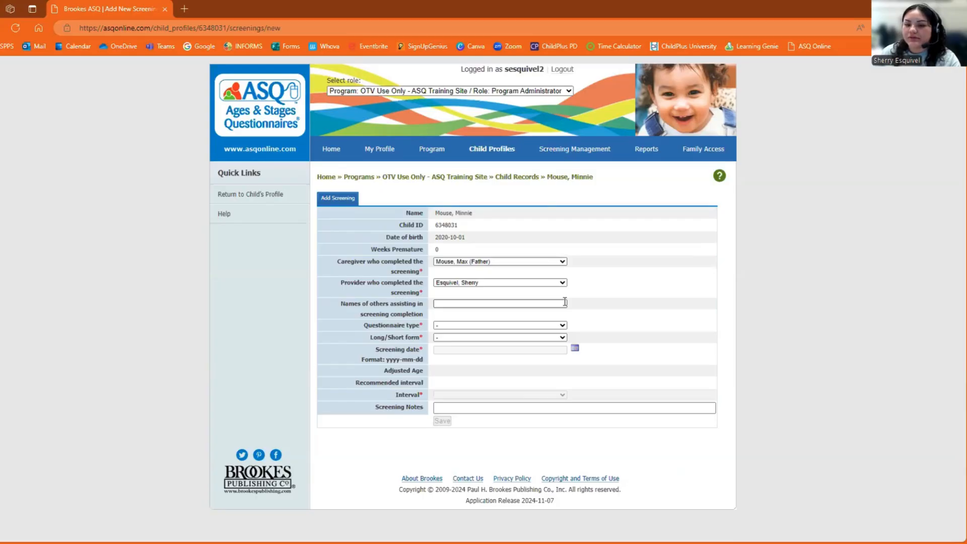
pyautogui.click(443, 327)
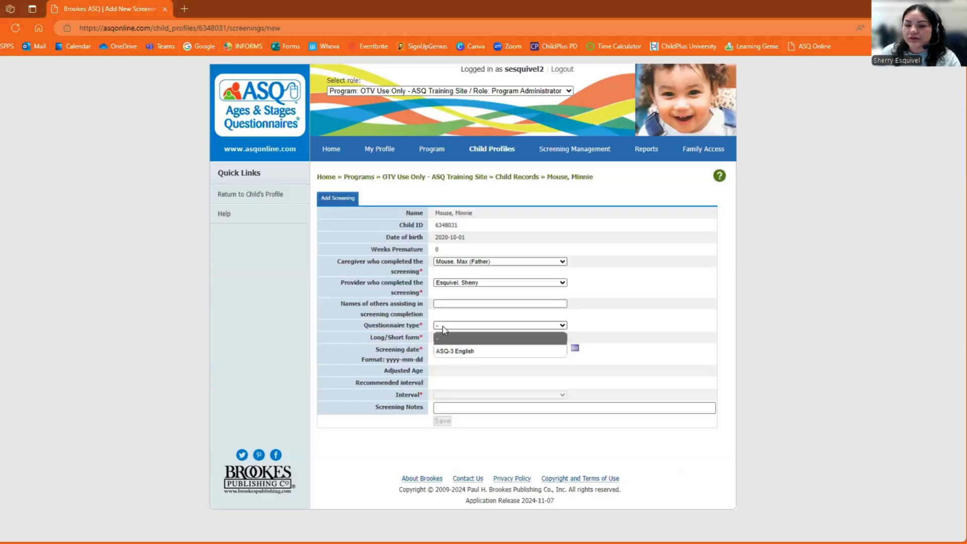
pyautogui.click(478, 352)
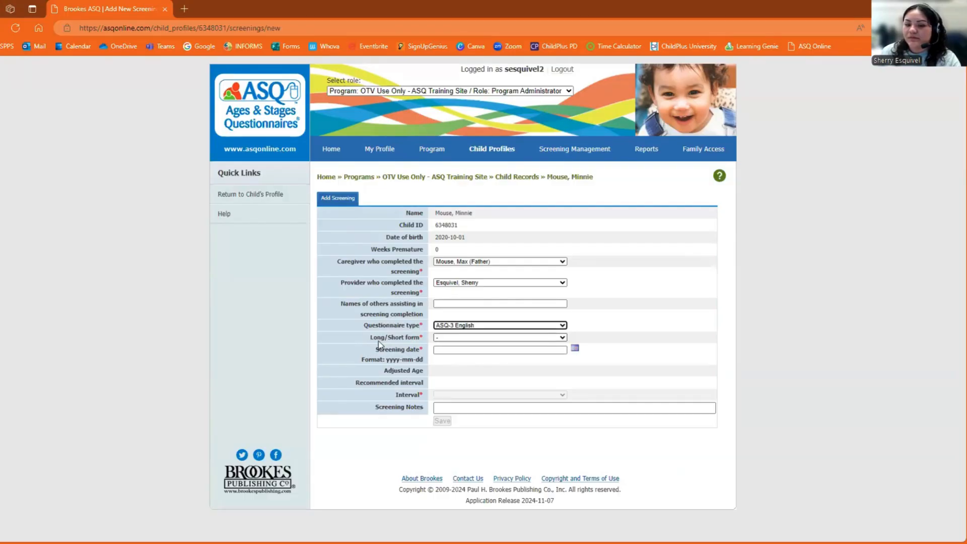
# Choose the Long form for the questionnaire and set the screening date to 2024-11-19
pyautogui.click(450, 338)
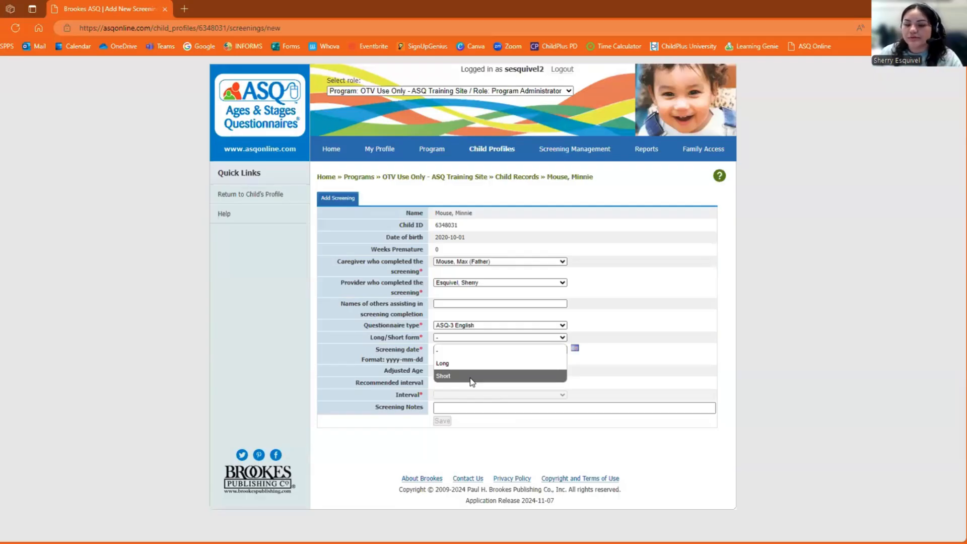
pyautogui.click(447, 363)
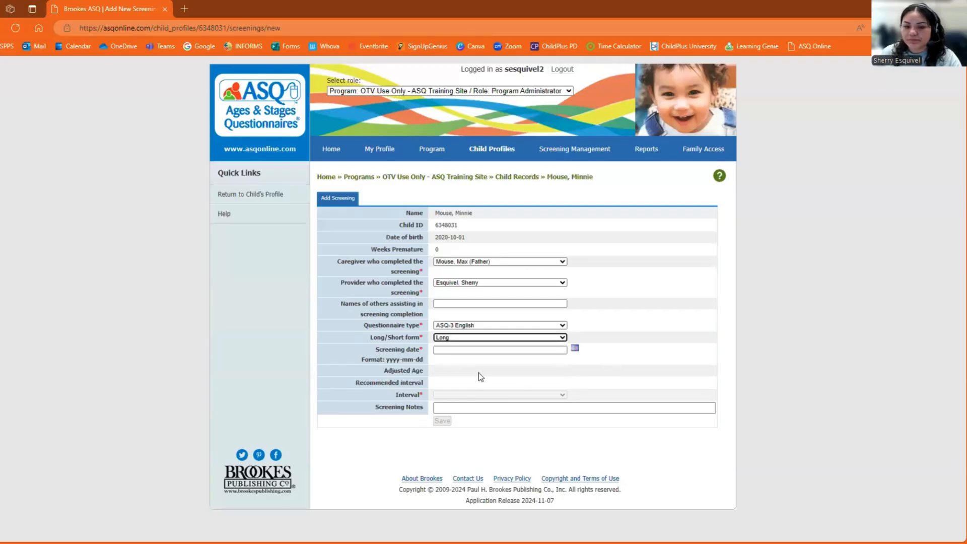
pyautogui.click(576, 350)
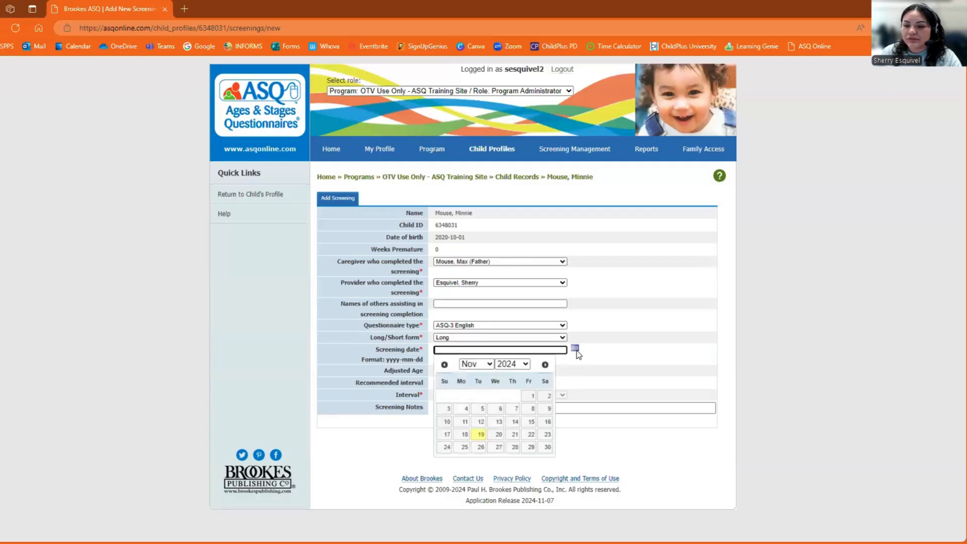
pyautogui.click(480, 436)
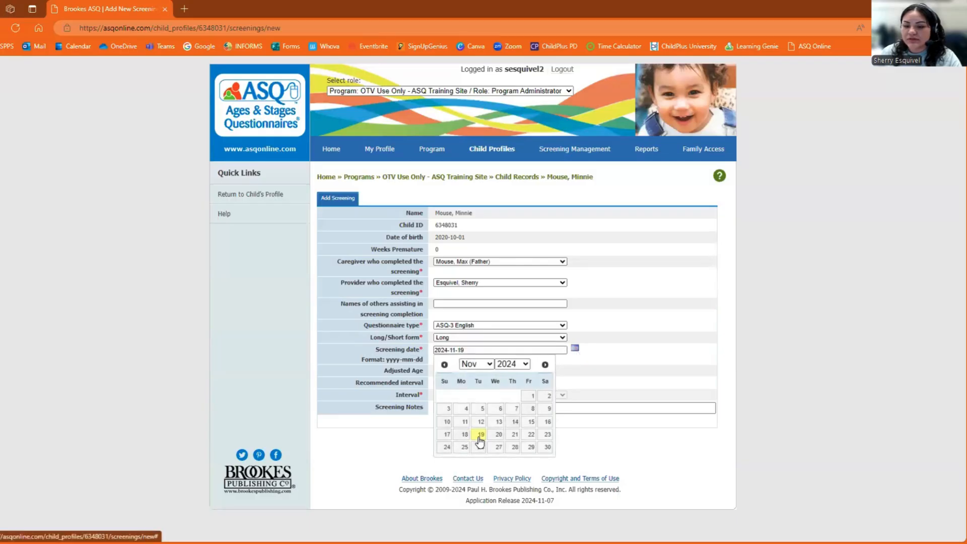
# Change the screening date to 2024-09-02 and check the adjusted age, recommended interval and available interval choices
pyautogui.click(576, 350)
pyautogui.click(447, 366)
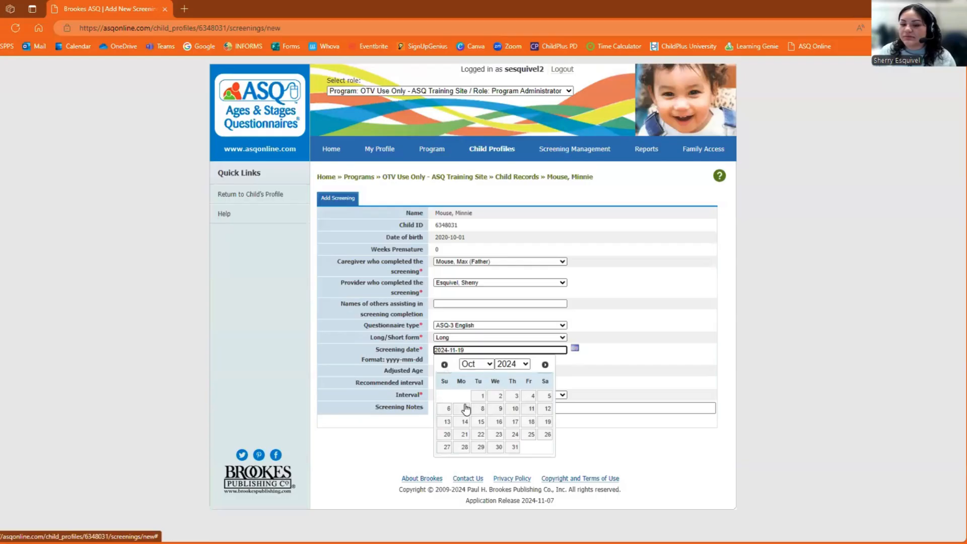
pyautogui.click(446, 366)
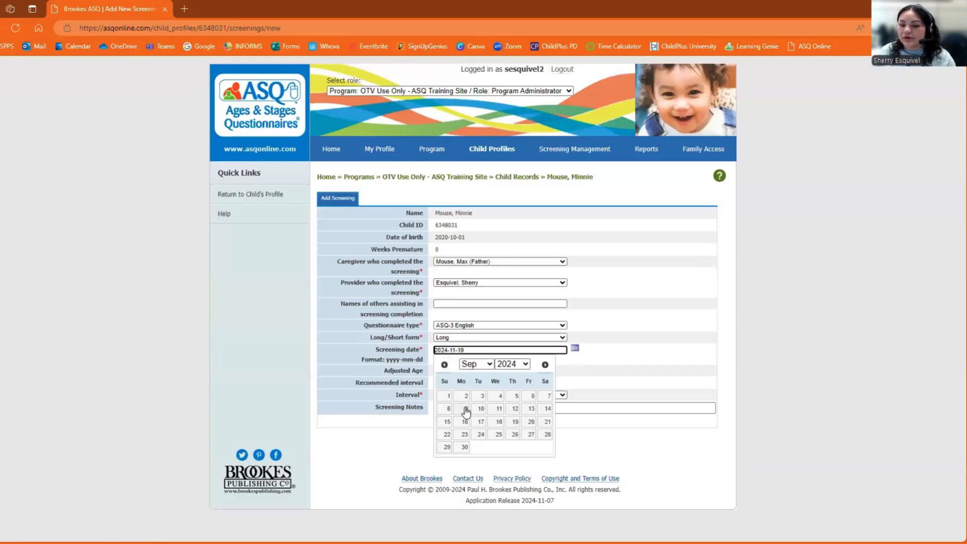
pyautogui.click(466, 398)
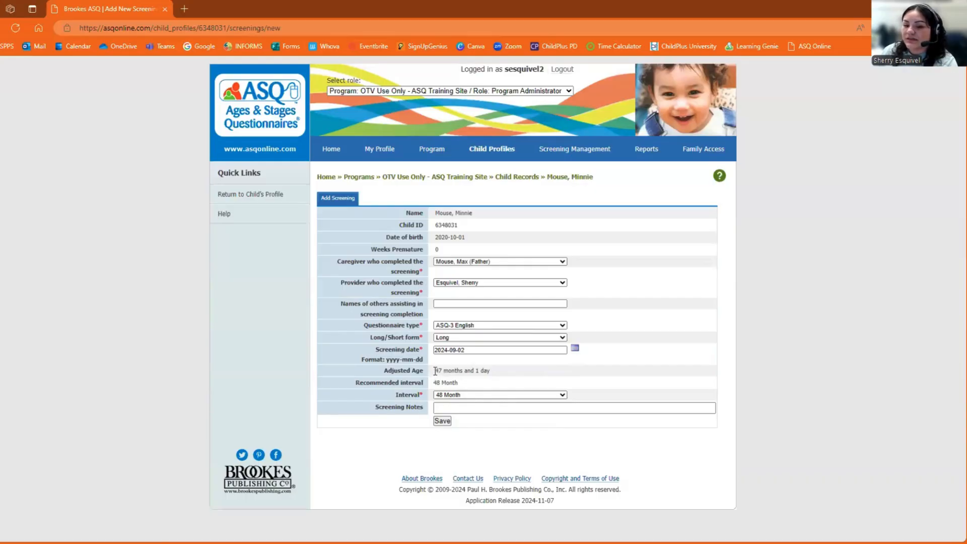
pyautogui.click(448, 396)
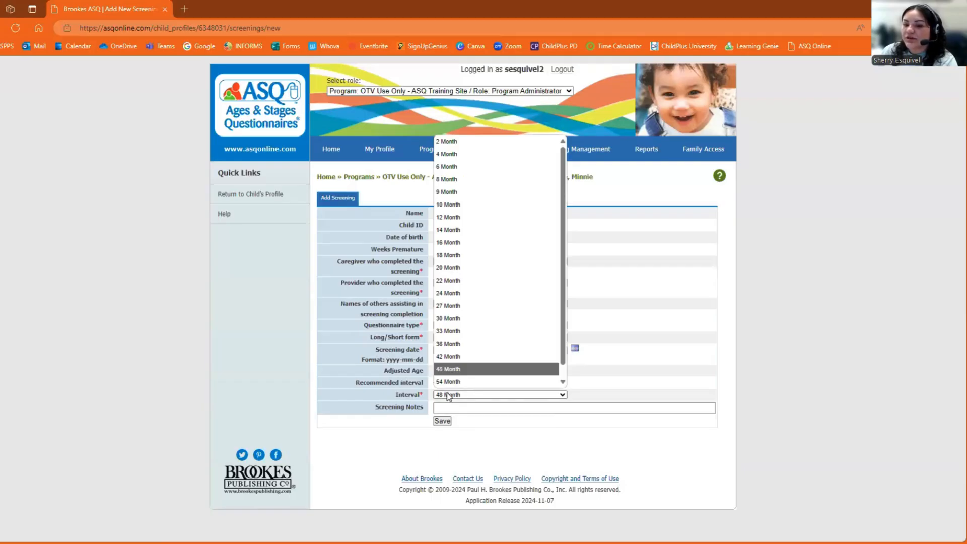
# Change the screening date back to 2024-11-19 and check the interval again
pyautogui.click(577, 348)
pyautogui.click(575, 348)
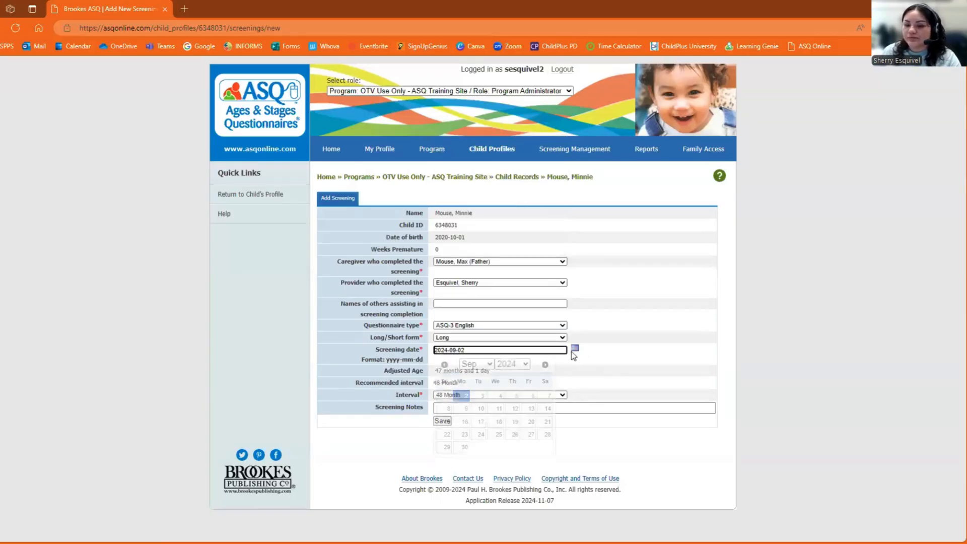
pyautogui.doubleClick(545, 364)
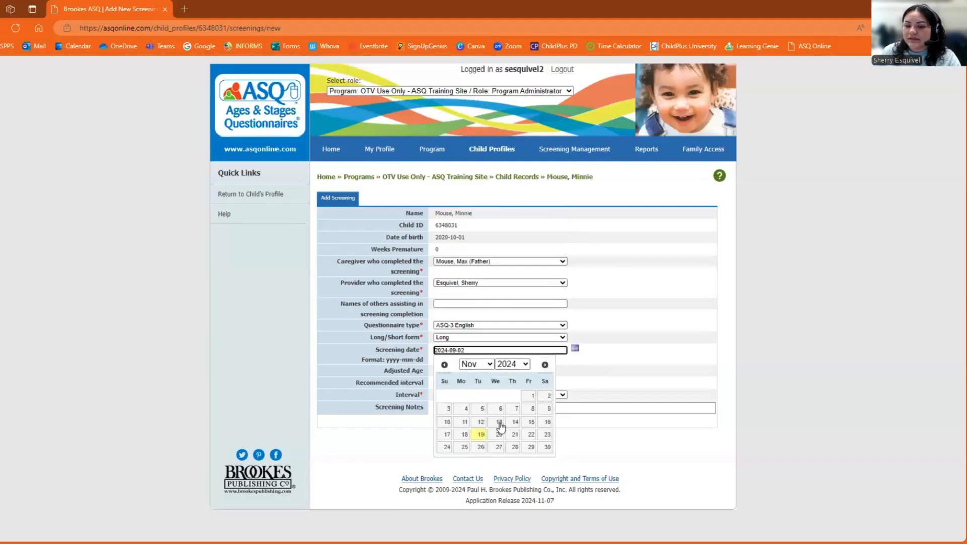
pyautogui.click(482, 435)
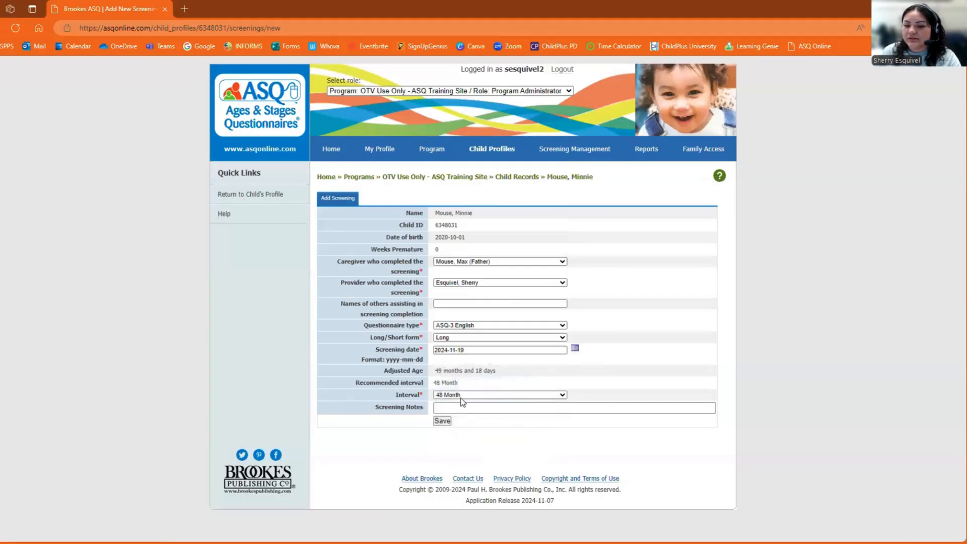
pyautogui.click(462, 396)
pyautogui.click(464, 349)
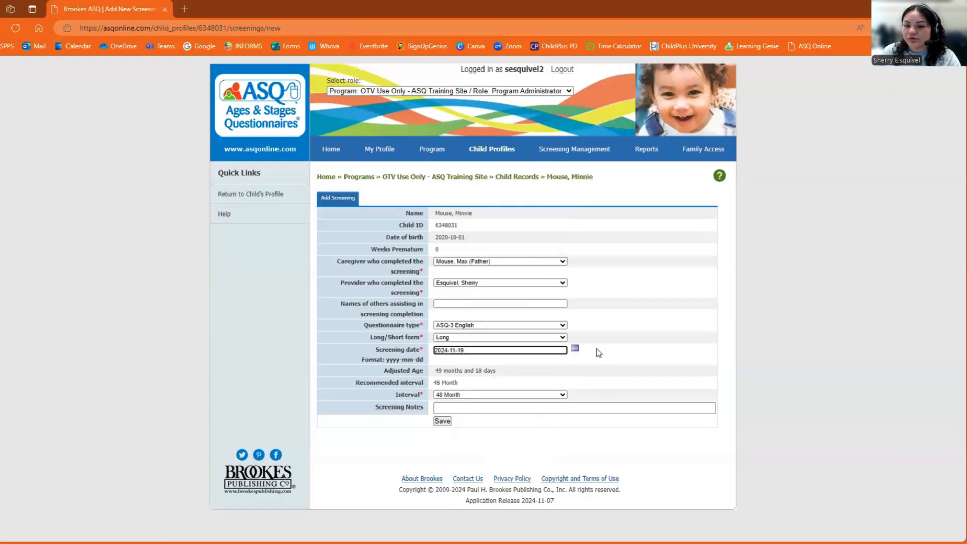
# Try a screening date of 2024-01-01 to compare the adjusted age and recommended interval
pyautogui.click(577, 348)
pyautogui.click(448, 366)
pyautogui.click(448, 366)
pyautogui.click(449, 367)
pyautogui.click(449, 366)
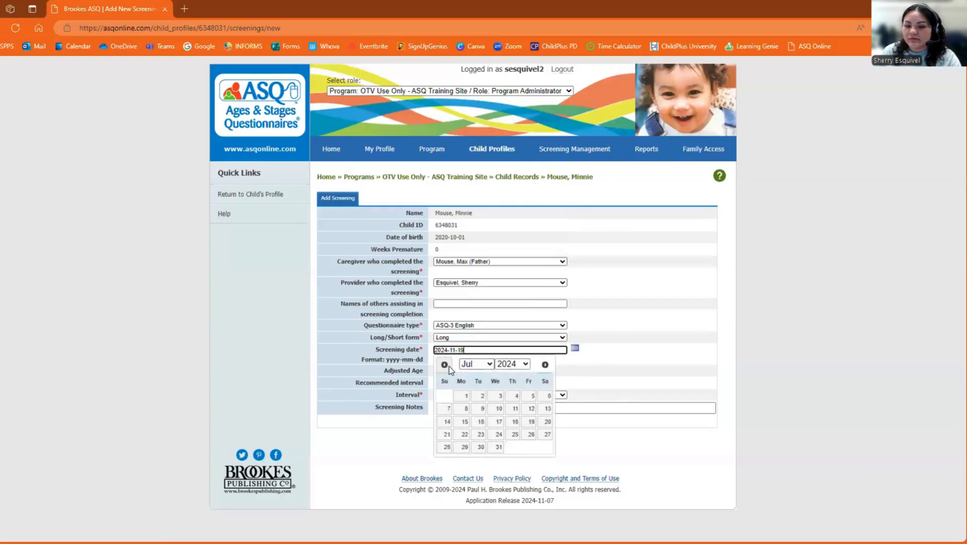
pyautogui.click(449, 366)
pyautogui.click(449, 366)
pyautogui.click(449, 367)
pyautogui.click(449, 367)
pyautogui.click(449, 366)
pyautogui.click(449, 366)
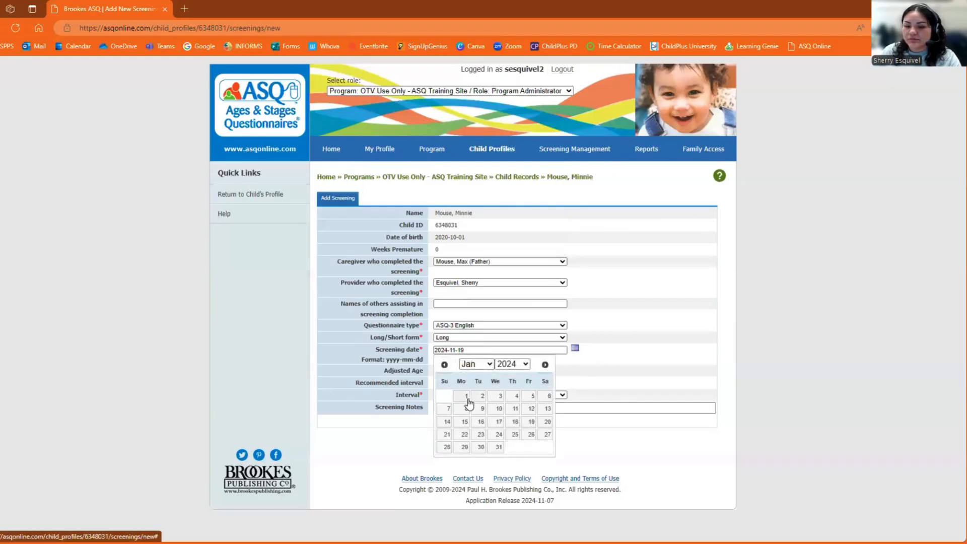
pyautogui.click(467, 397)
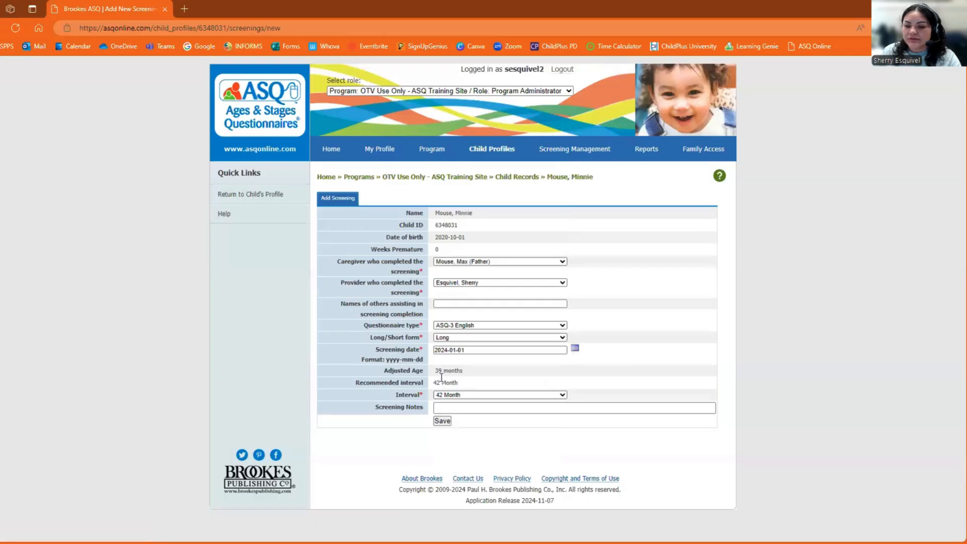
# Reset the screening date to the current day, 2024-11-19
pyautogui.click(575, 350)
pyautogui.click(576, 350)
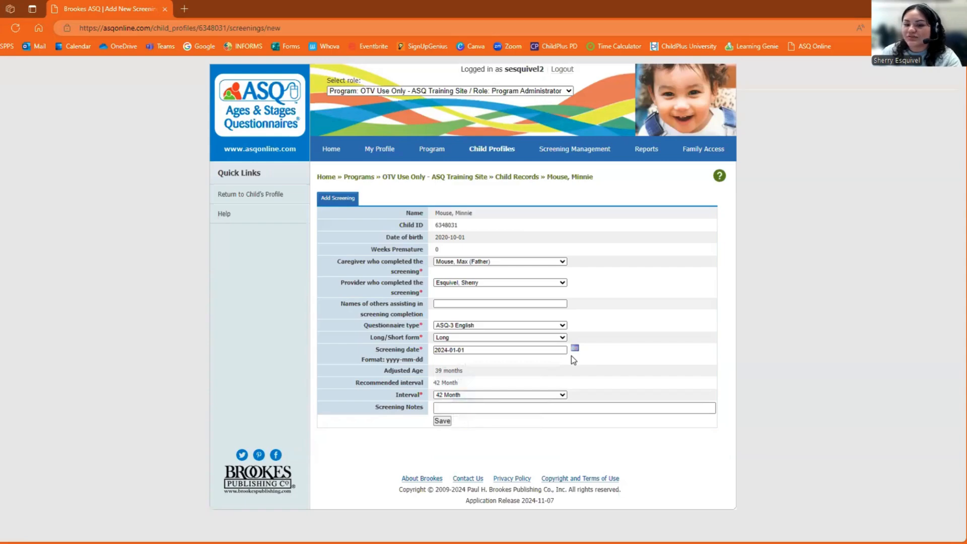
pyautogui.click(575, 350)
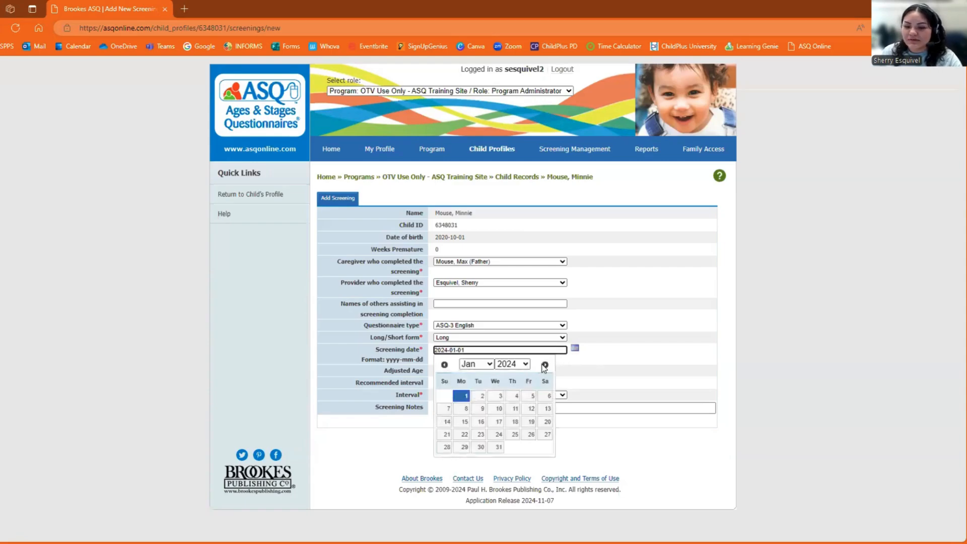
pyautogui.click(545, 365)
pyautogui.click(546, 364)
pyautogui.click(546, 364)
pyautogui.click(546, 365)
pyautogui.click(545, 364)
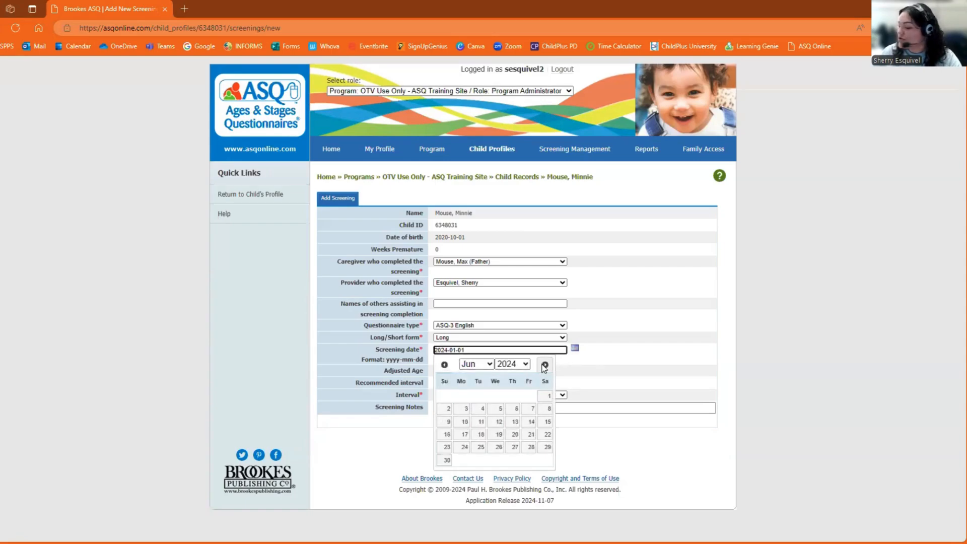
pyautogui.click(545, 365)
pyautogui.click(545, 364)
pyautogui.click(545, 365)
pyautogui.click(545, 365)
pyautogui.click(545, 365)
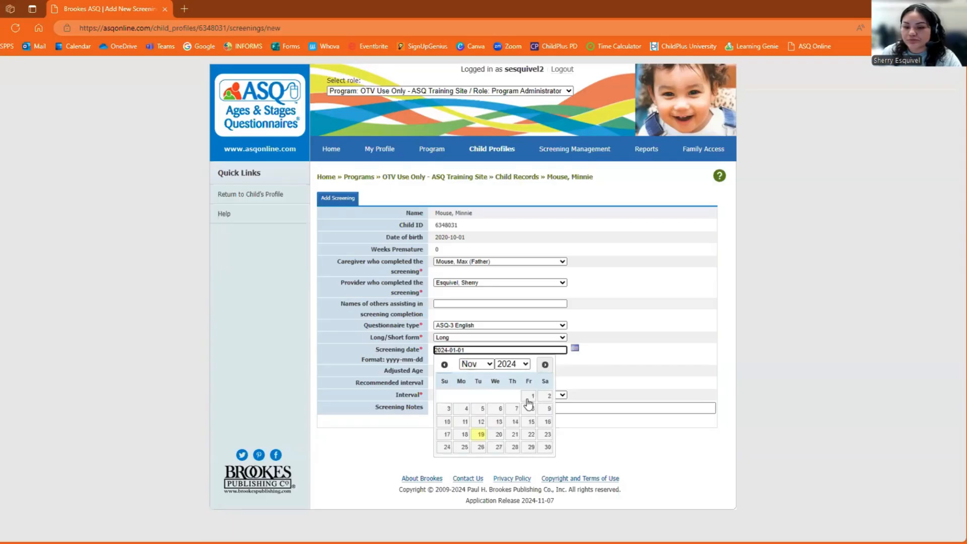
pyautogui.click(479, 434)
pyautogui.click(576, 349)
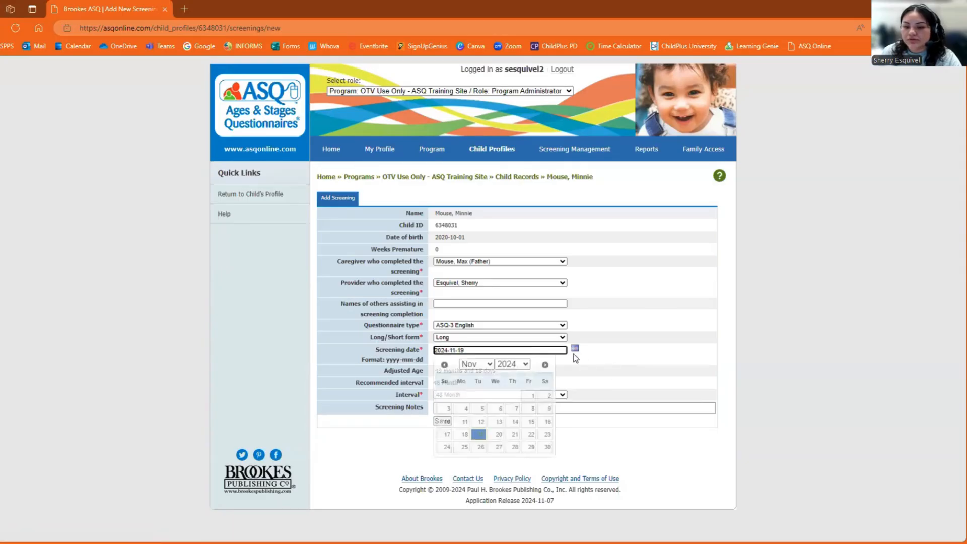
pyautogui.click(480, 434)
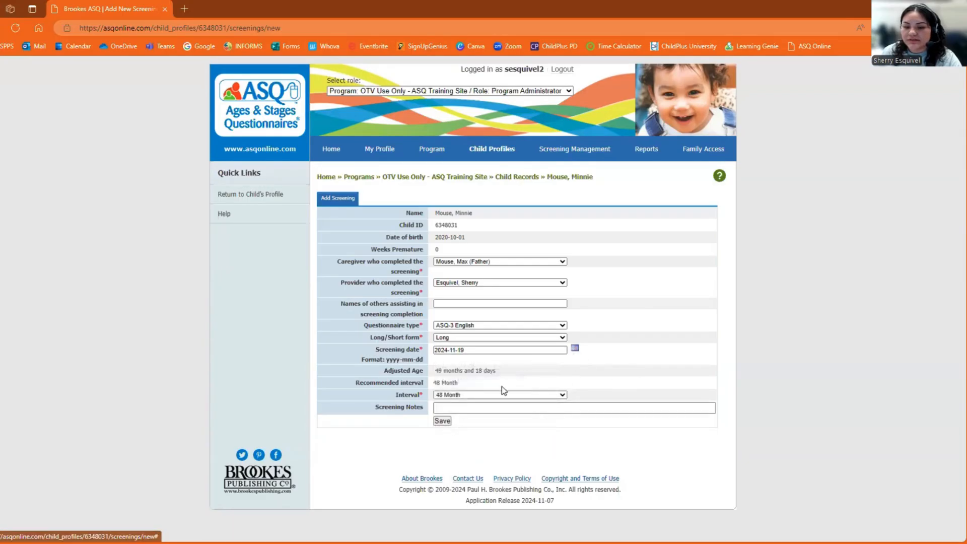
# Keep the 48 Month interval, leave the screening notes empty, and save the new screening
pyautogui.click(450, 396)
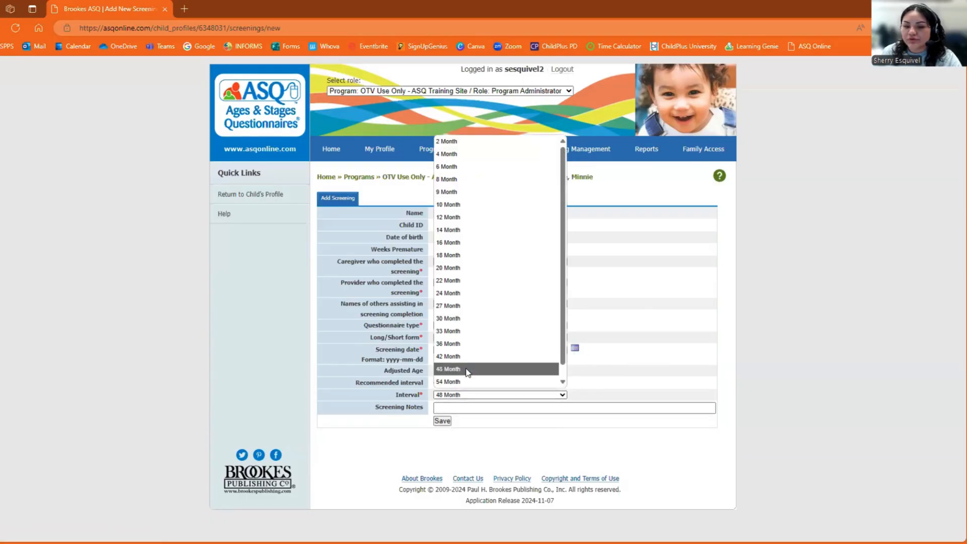
pyautogui.click(461, 408)
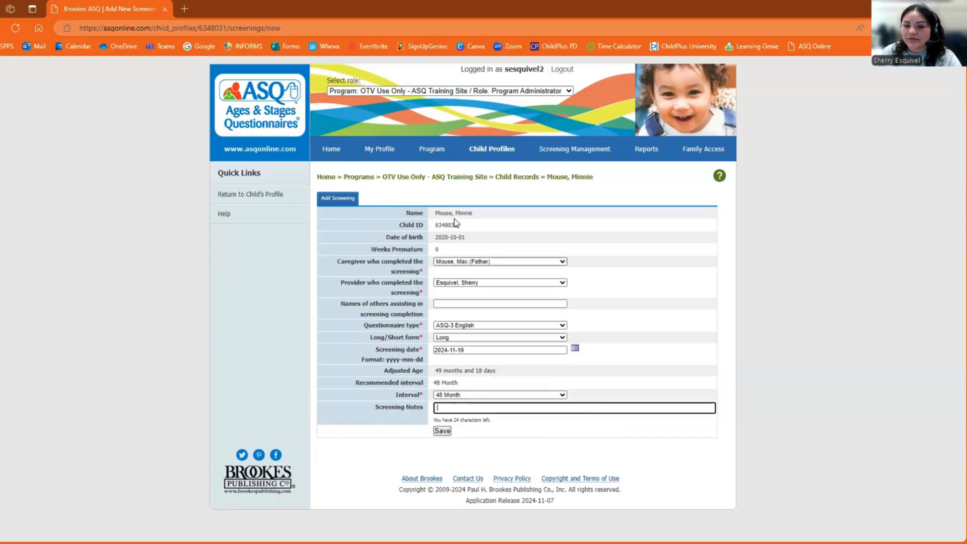
pyautogui.click(443, 431)
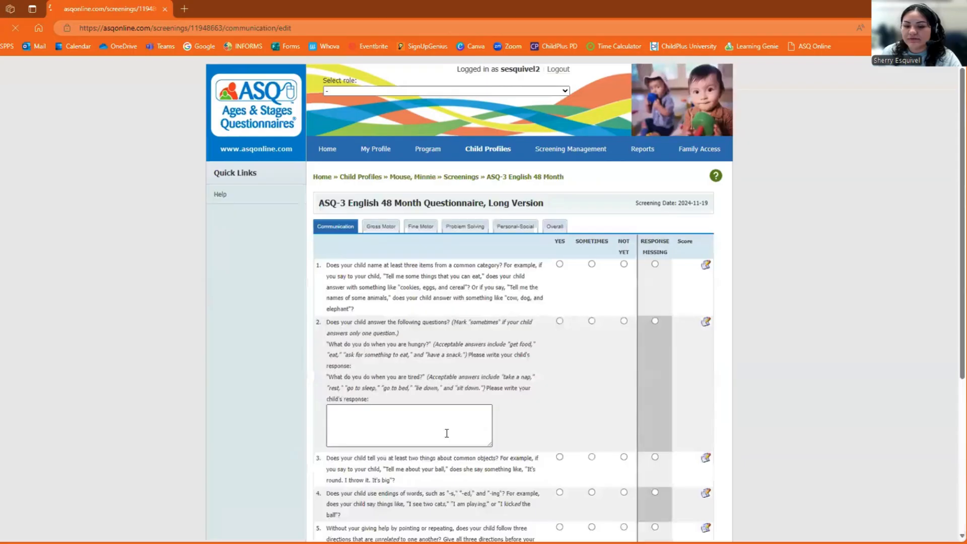
# Examine the questionnaire's six Communication questions and place the cursor in the response field of question 2
pyautogui.scroll(-2, 713, 449)
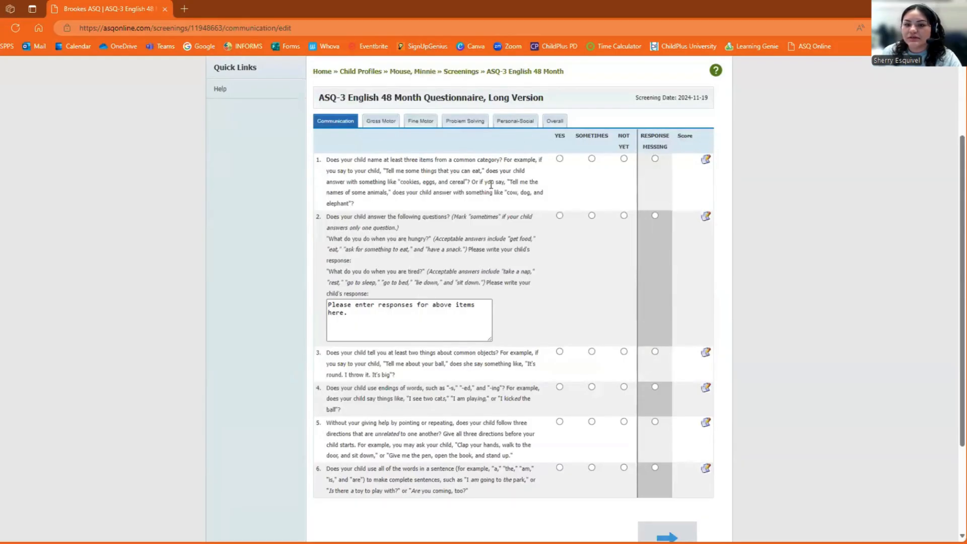
pyautogui.scroll(-1, 554, 211)
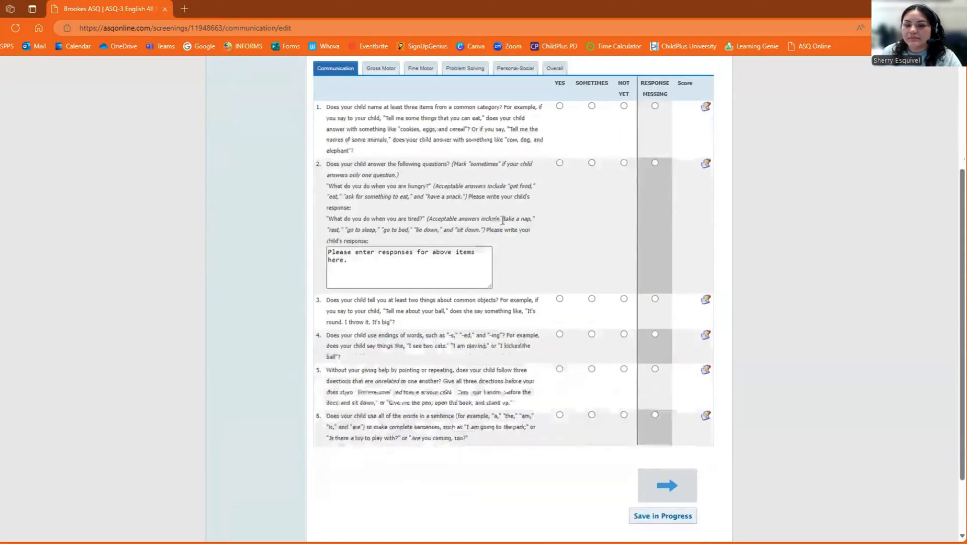
pyautogui.click(389, 259)
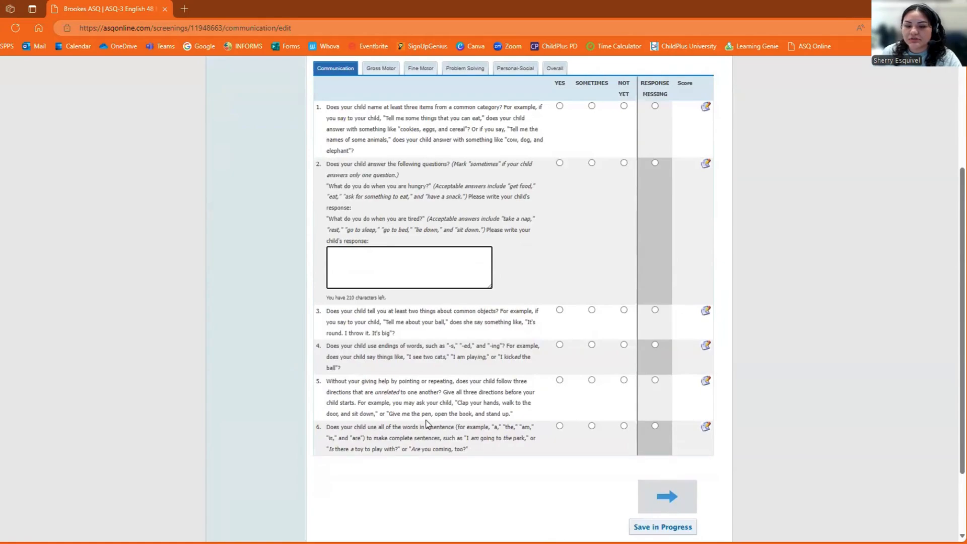
pyautogui.scroll(-2, 426, 423)
pyautogui.scroll(3, 410, 359)
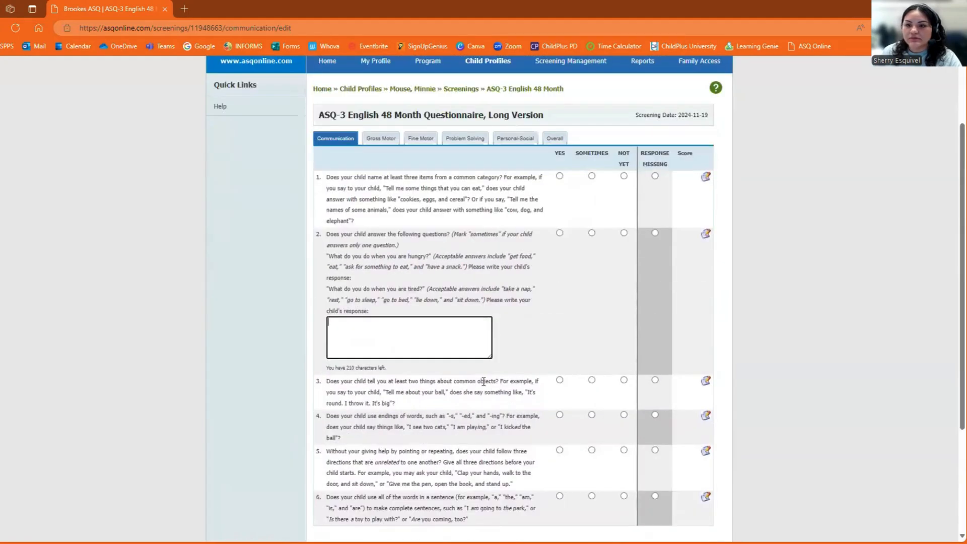
pyautogui.scroll(-3, 484, 381)
pyautogui.scroll(3, 484, 387)
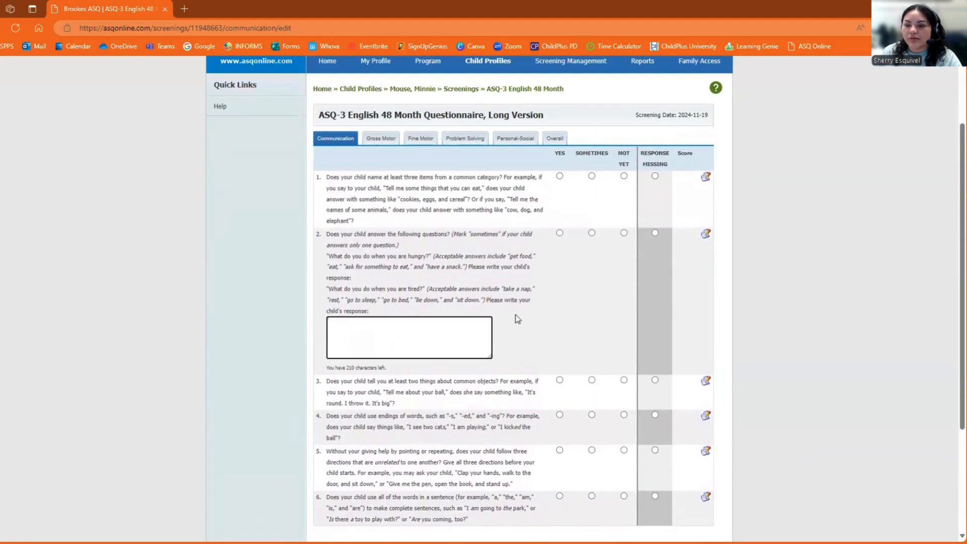
# Answer the Communication questions: 1 Yes, 2, 3 and 4 Sometimes, 5 Not Yet, and 6 Yes
pyautogui.click(560, 176)
pyautogui.click(592, 232)
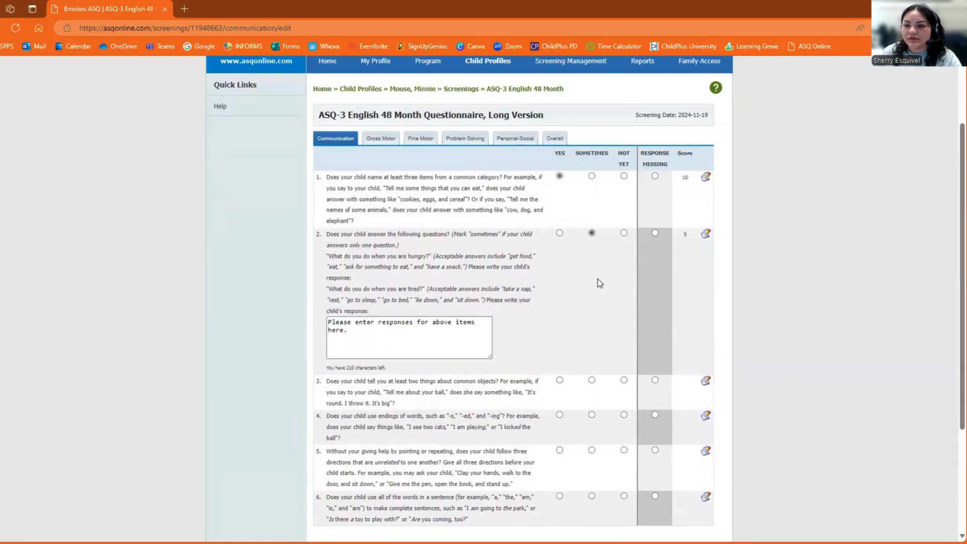
pyautogui.scroll(-1, 598, 281)
pyautogui.click(592, 328)
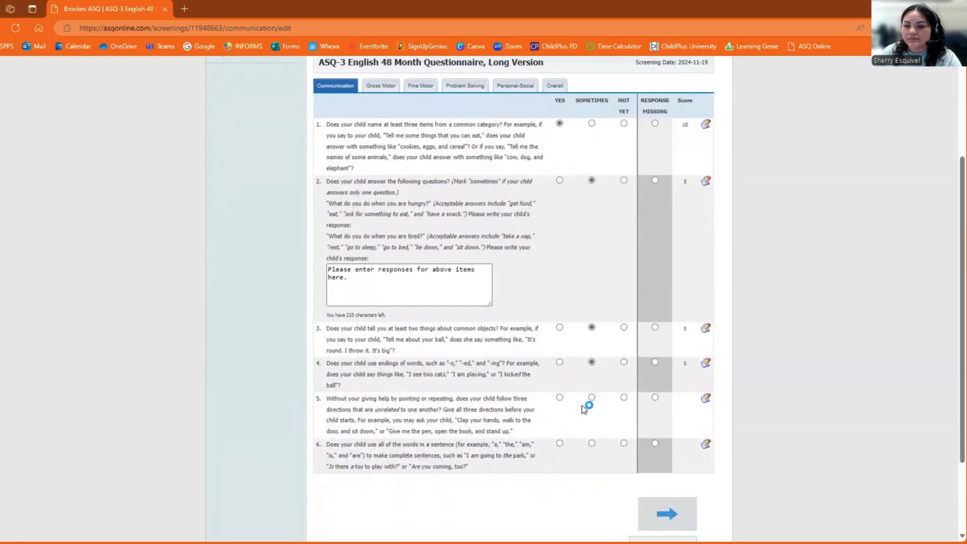
pyautogui.click(623, 398)
pyautogui.click(559, 444)
# Enter "Go to bed" as the child's response to Communication question 2, then save the area by advancing to Gross Motor
pyautogui.click(429, 297)
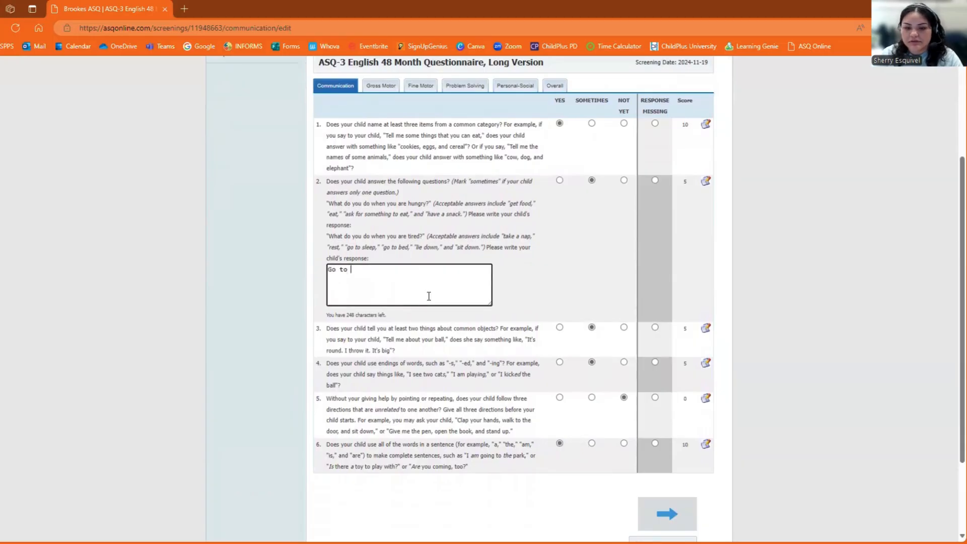
pyautogui.write('Go to bed')
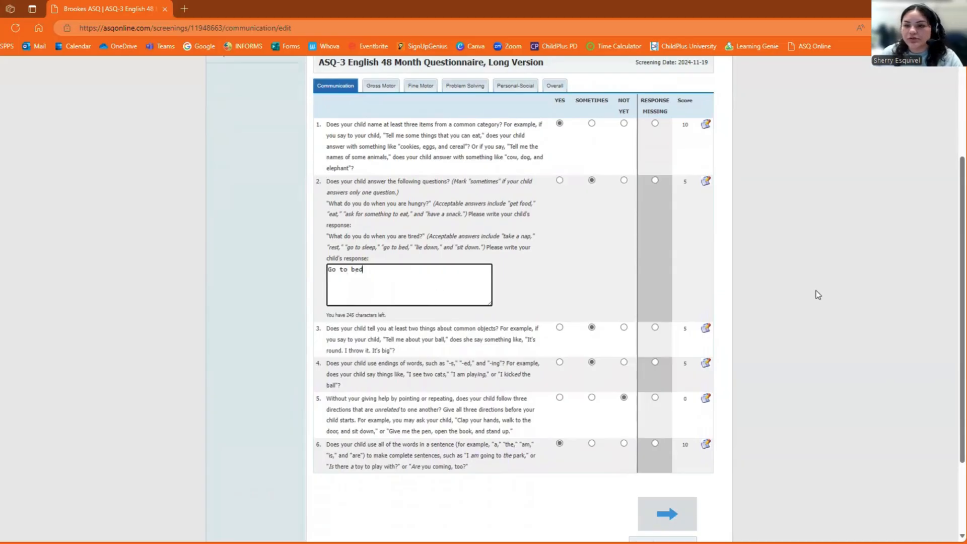
pyautogui.click(817, 292)
pyautogui.scroll(-3, 818, 294)
pyautogui.scroll(3, 799, 305)
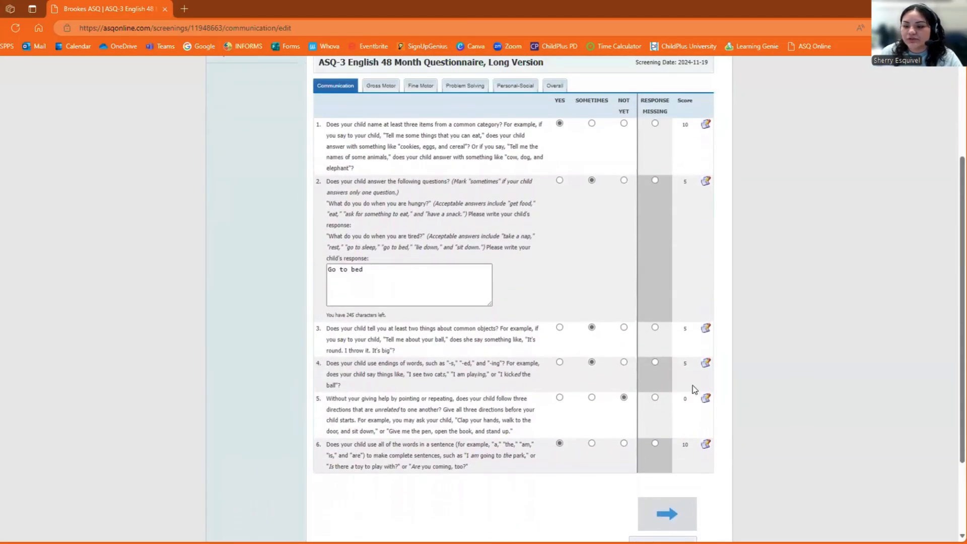
pyautogui.scroll(-2, 723, 488)
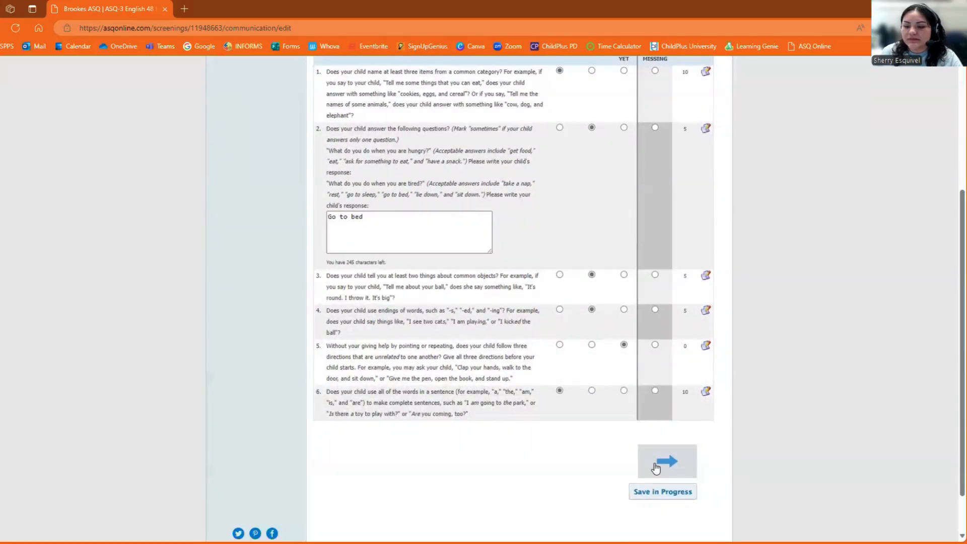
pyautogui.click(666, 462)
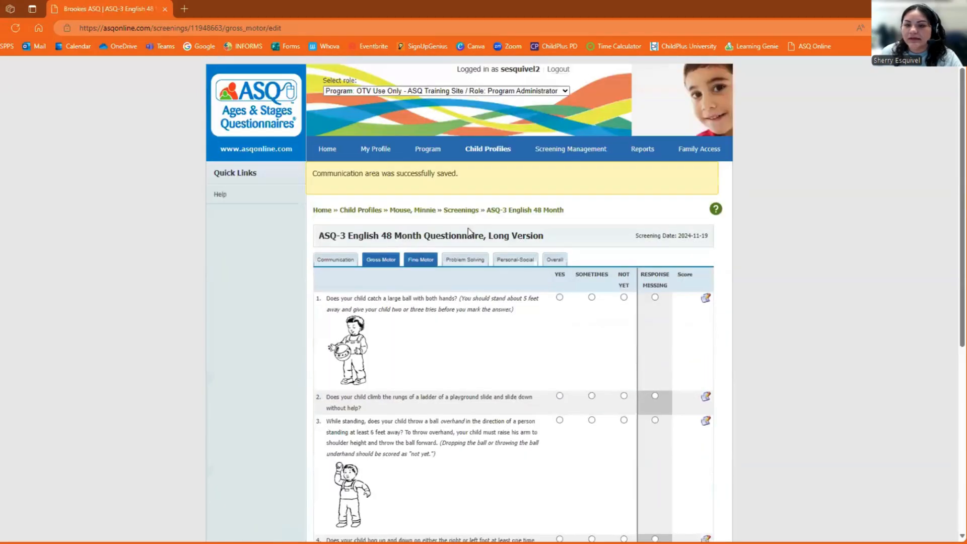
# Examine the six Gross Motor questions and save the area in progress with its items unanswered
pyautogui.scroll(-2, 769, 262)
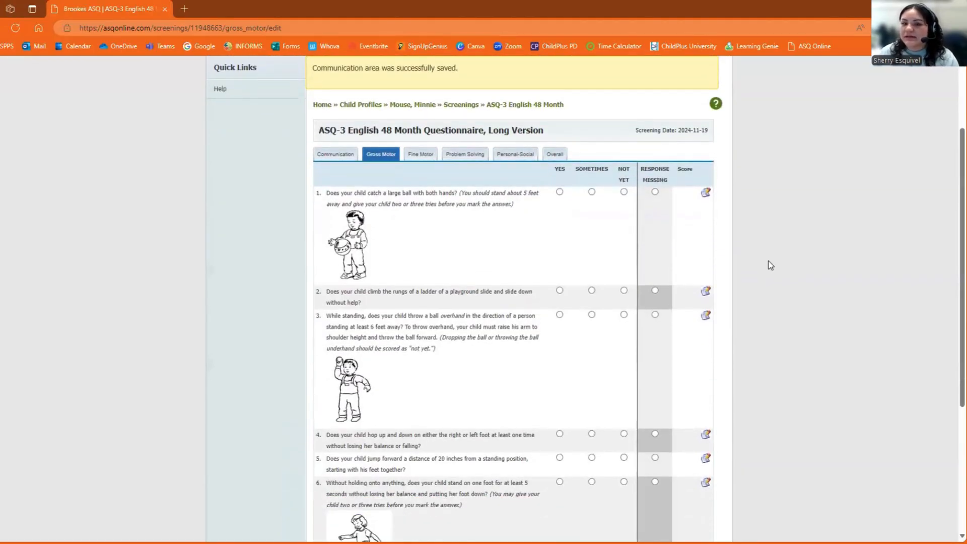
pyautogui.scroll(-2, 770, 262)
pyautogui.scroll(2, 766, 264)
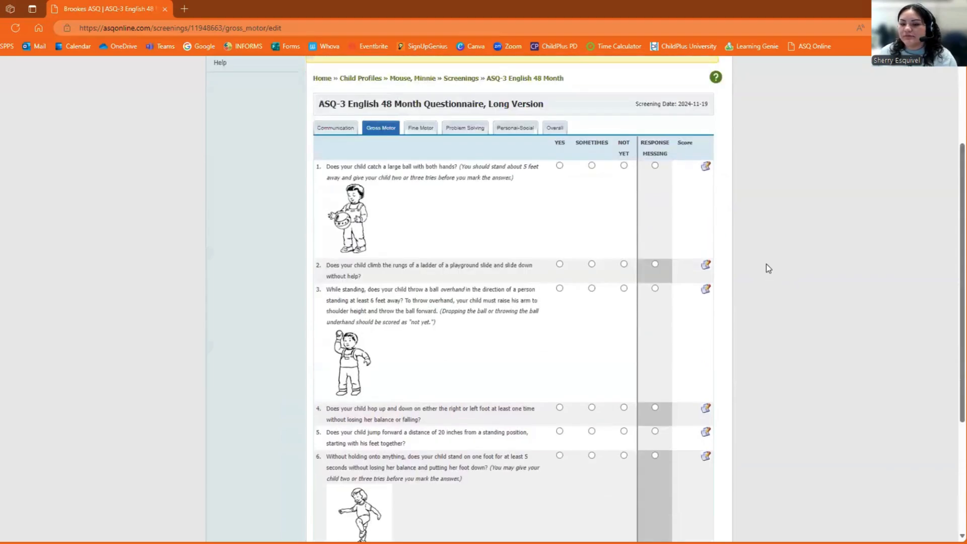
pyautogui.scroll(-1, 766, 264)
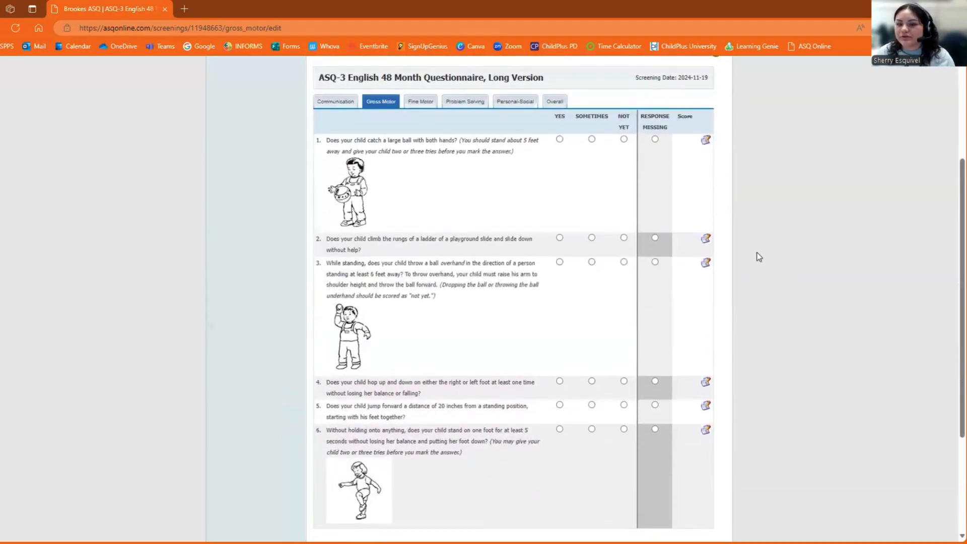
pyautogui.scroll(-1, 757, 253)
pyautogui.scroll(-1, 750, 262)
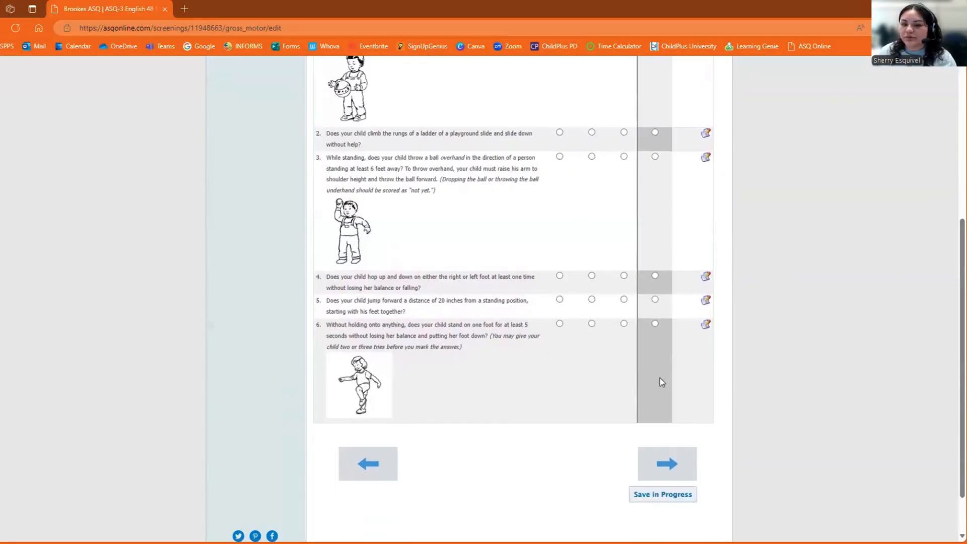
pyautogui.scroll(1, 660, 379)
pyautogui.scroll(-2, 660, 381)
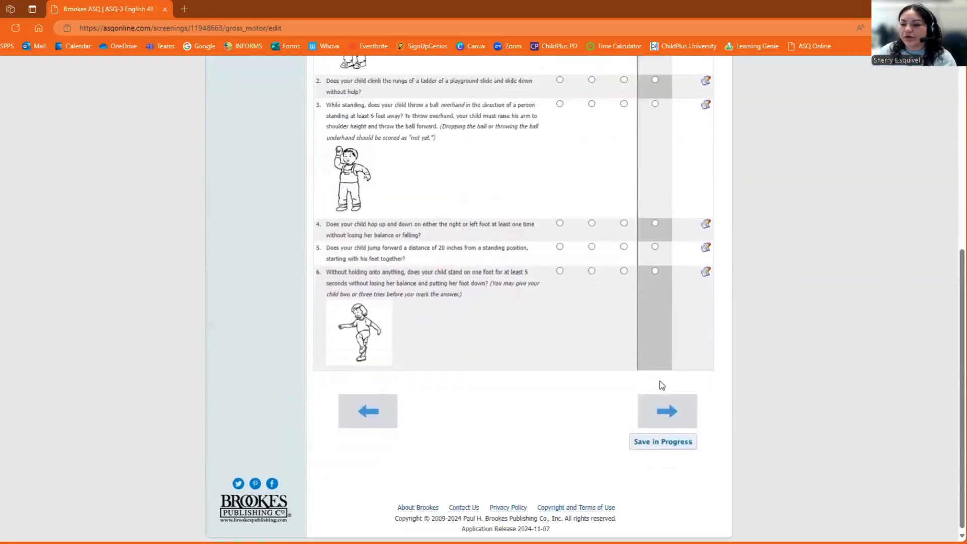
pyautogui.click(667, 443)
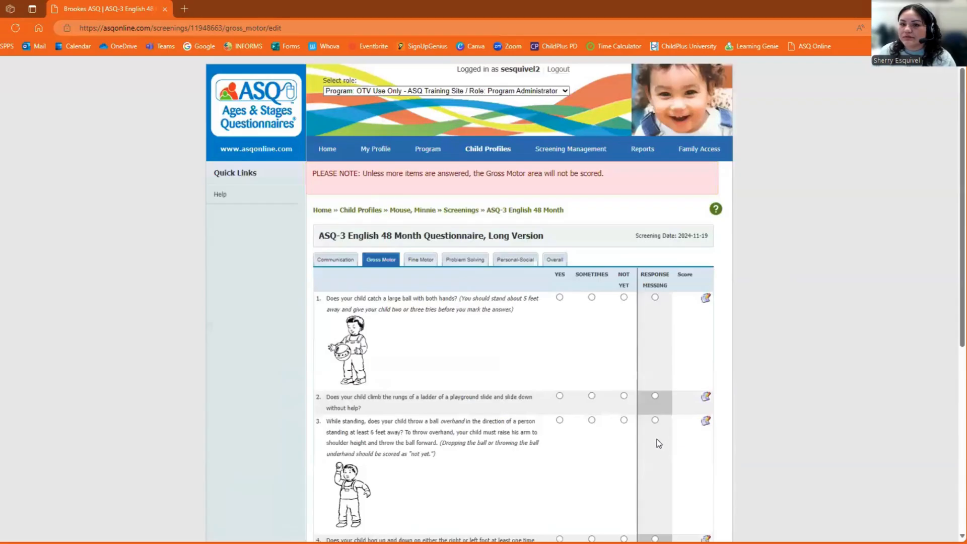
# Answer Gross Motor questions 1 and 3 Yes, 2, 5 and 6 Sometimes, and 4 Not Yet, and save the area in progress
pyautogui.scroll(-1, 471, 232)
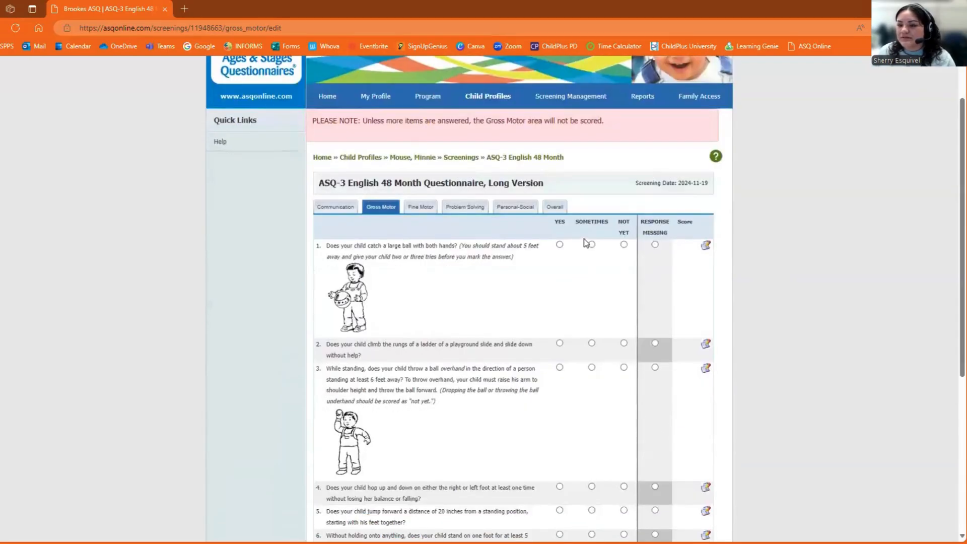
pyautogui.click(592, 344)
pyautogui.scroll(-1, 579, 328)
pyautogui.click(560, 315)
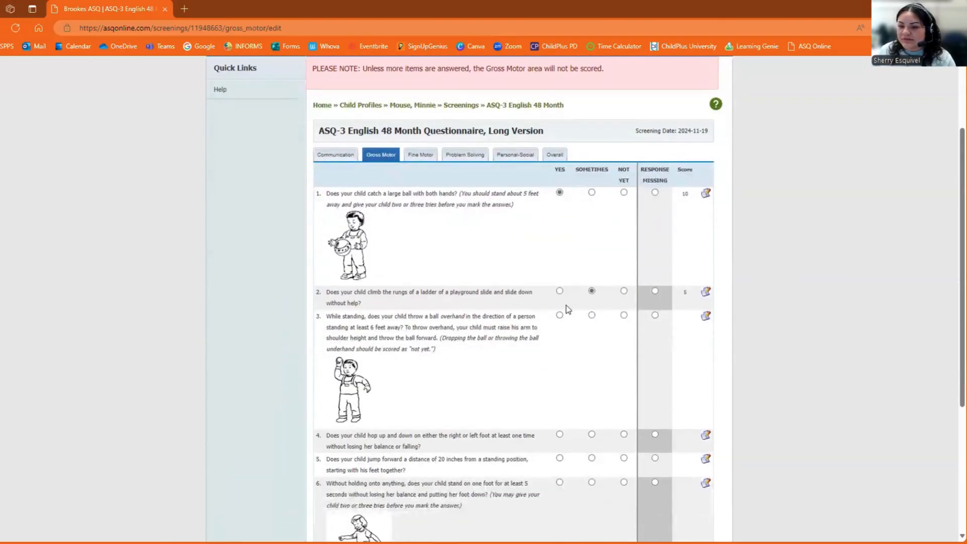
pyautogui.click(623, 434)
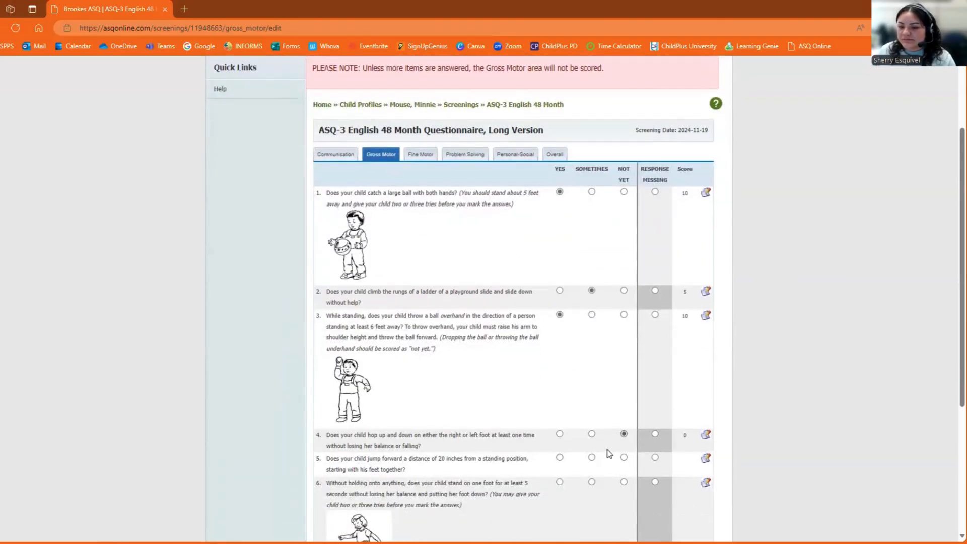
pyautogui.click(592, 457)
pyautogui.scroll(-2, 600, 403)
pyautogui.click(593, 377)
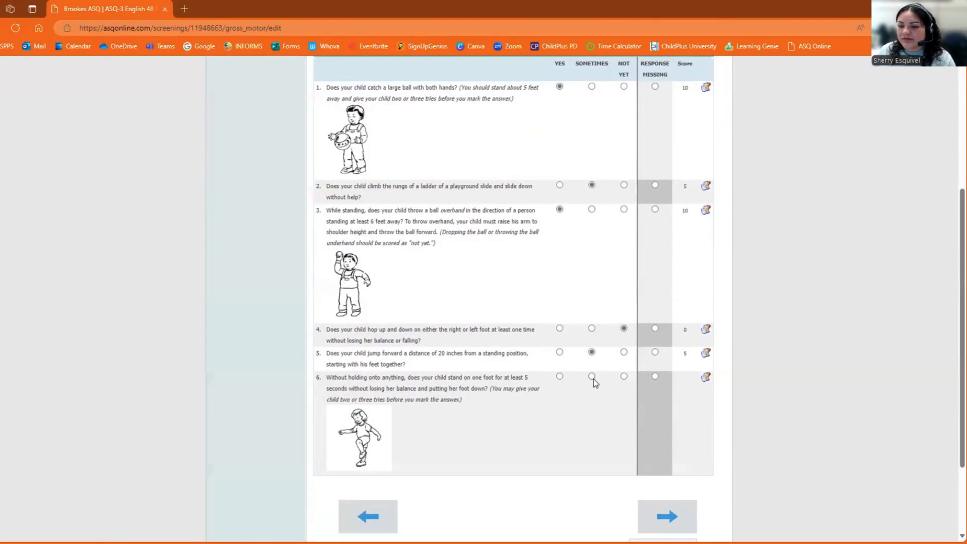
pyautogui.scroll(-2, 675, 484)
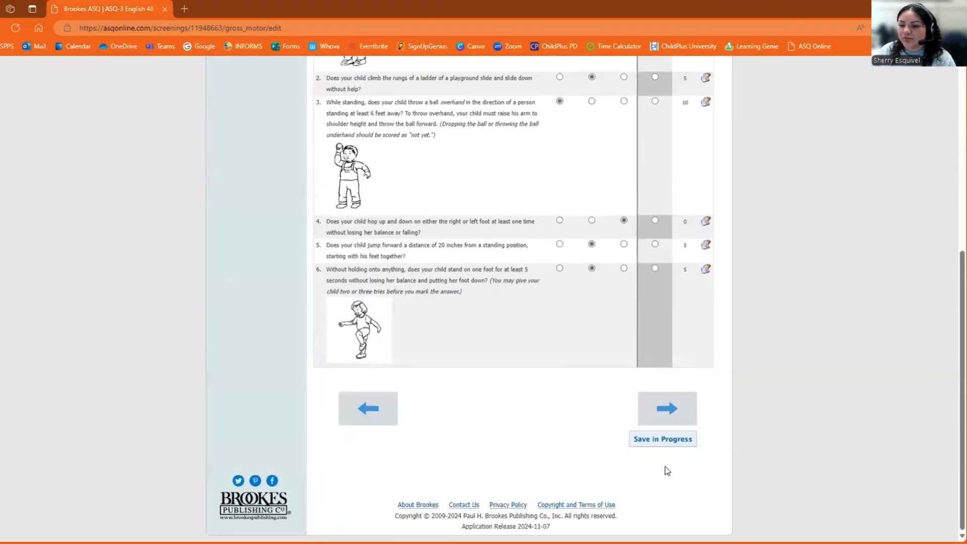
pyautogui.click(658, 441)
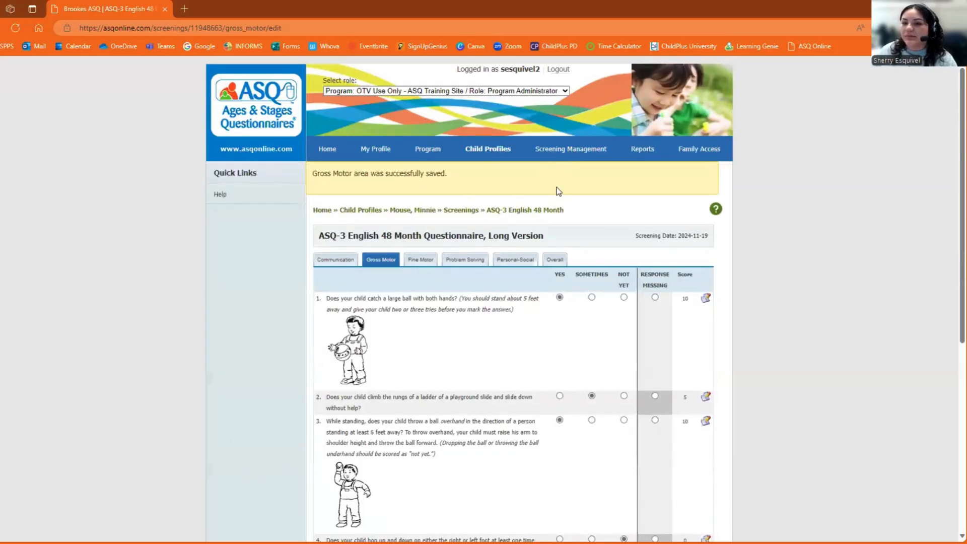
# Revisit the Communication answers and their total, then go through Gross Motor to the Fine Motor questions
pyautogui.click(341, 262)
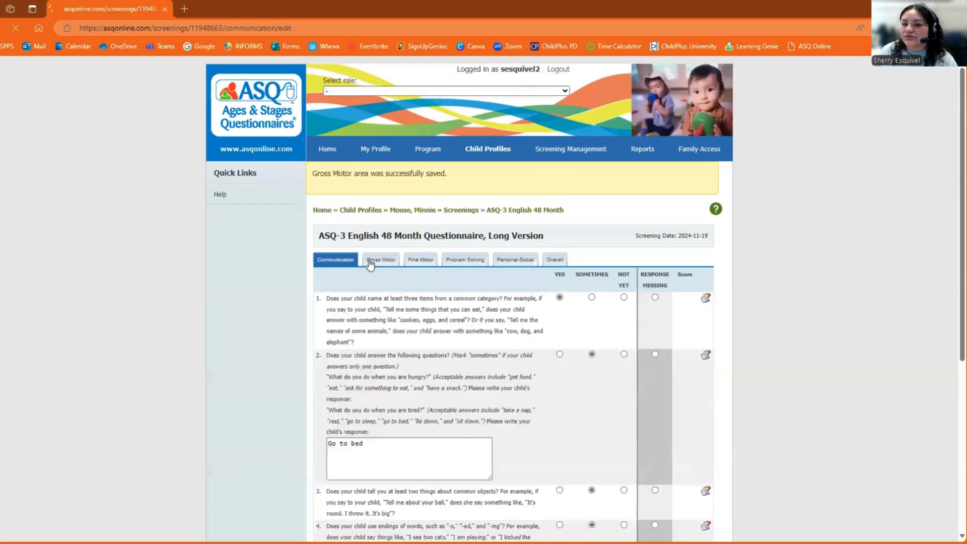
pyautogui.scroll(-6, 386, 126)
pyautogui.scroll(2, 385, 100)
pyautogui.scroll(-3, 385, 133)
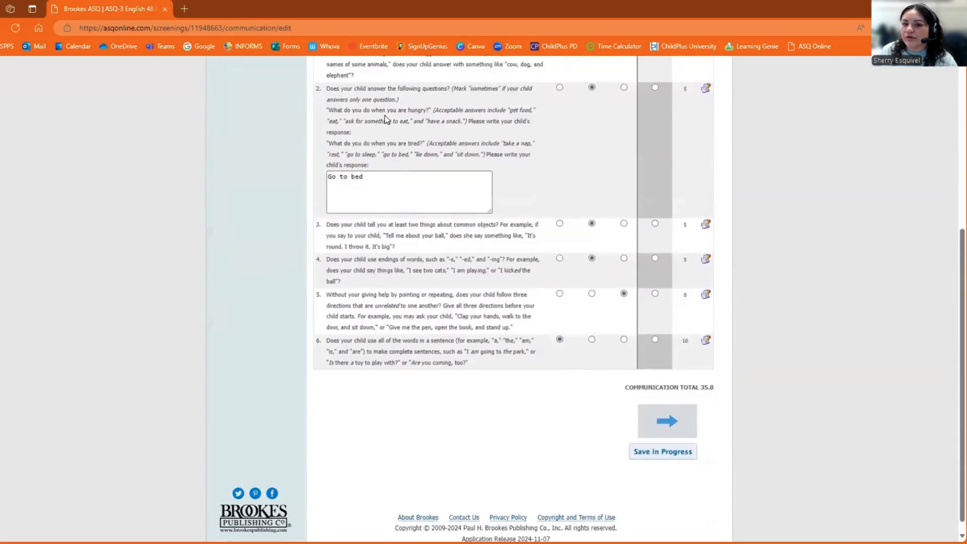
pyautogui.scroll(2, 386, 115)
pyautogui.click(420, 86)
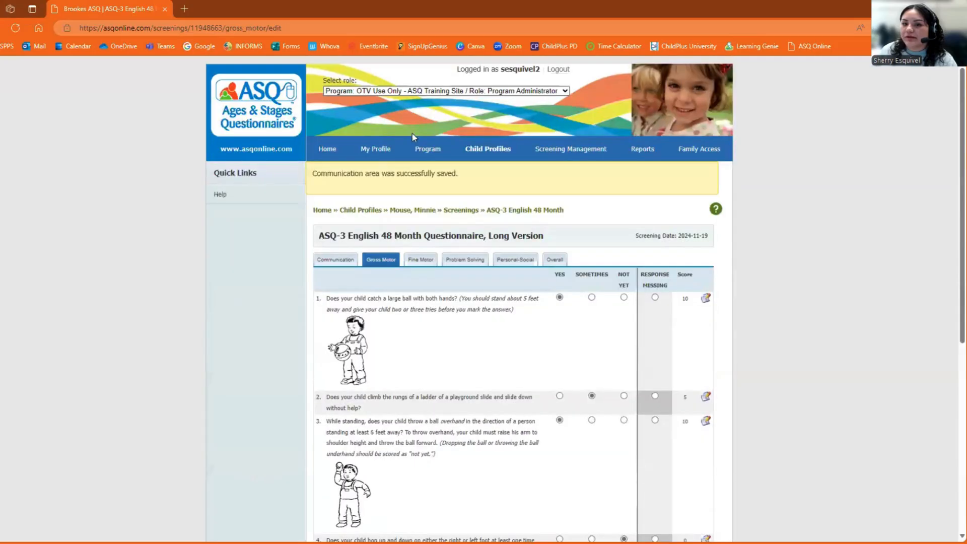
pyautogui.click(415, 261)
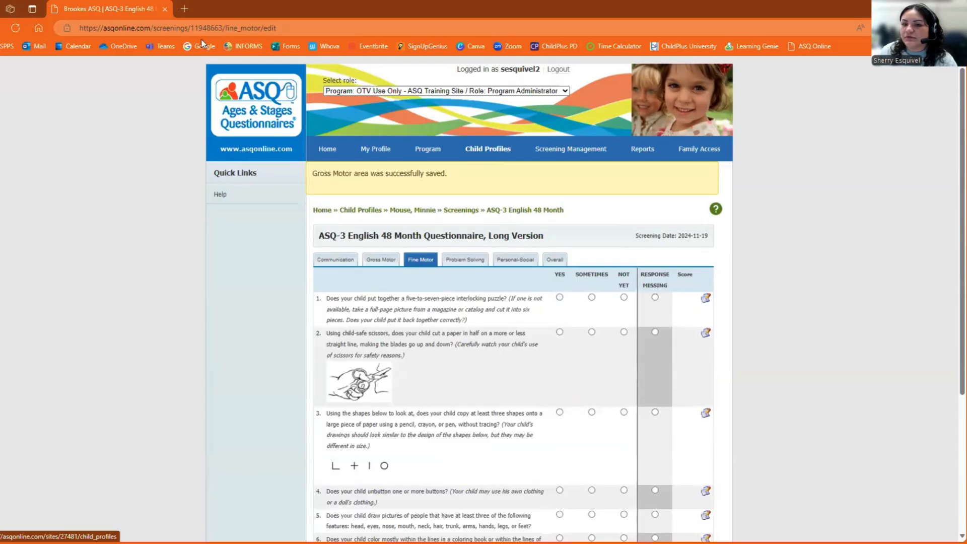
# Leave the questionnaire for the home page and look over its program snapshot and quick links
pyautogui.click(336, 154)
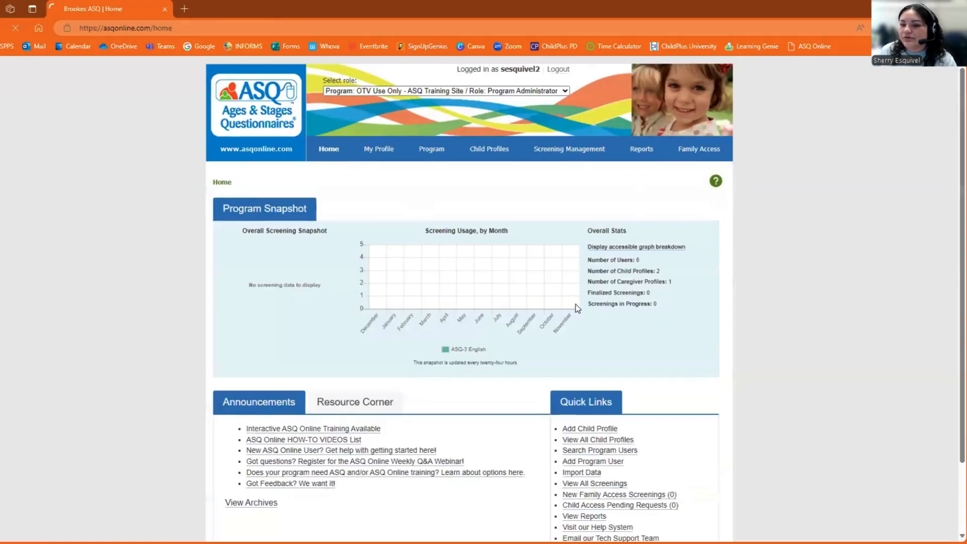
pyautogui.scroll(-3, 577, 303)
pyautogui.scroll(2, 577, 304)
pyautogui.scroll(1, 577, 306)
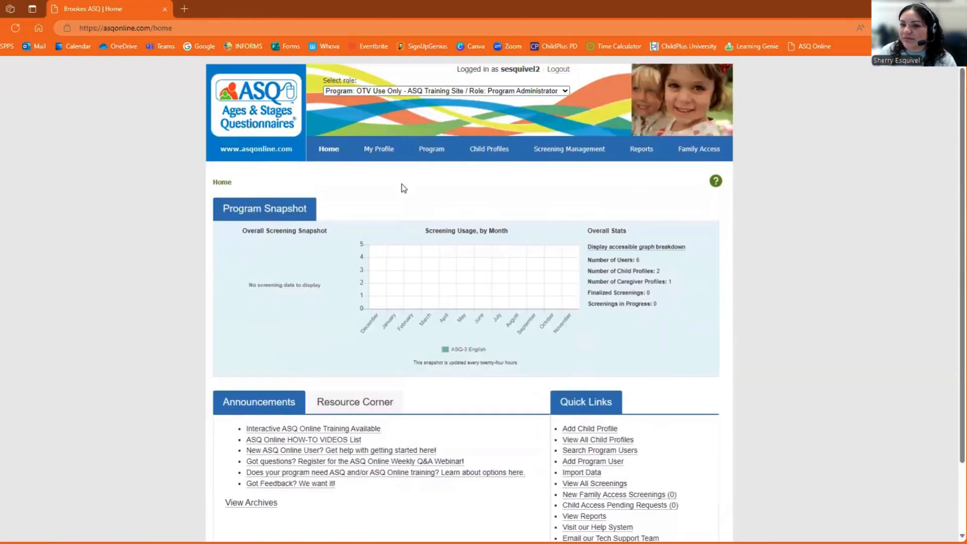
# Open the first listed child's profile and reopen its in-progress ASQ-3 English 48 Month screening
pyautogui.click(492, 151)
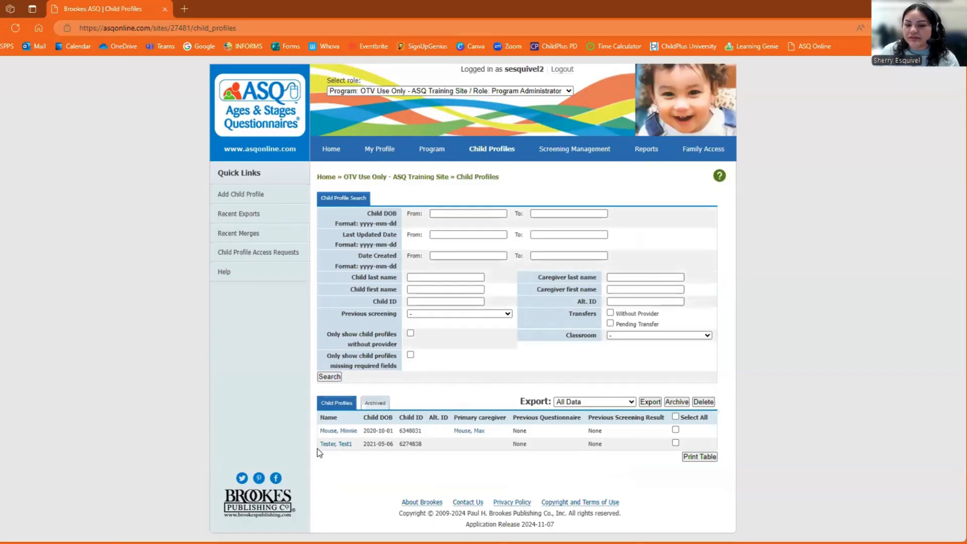
pyautogui.click(347, 432)
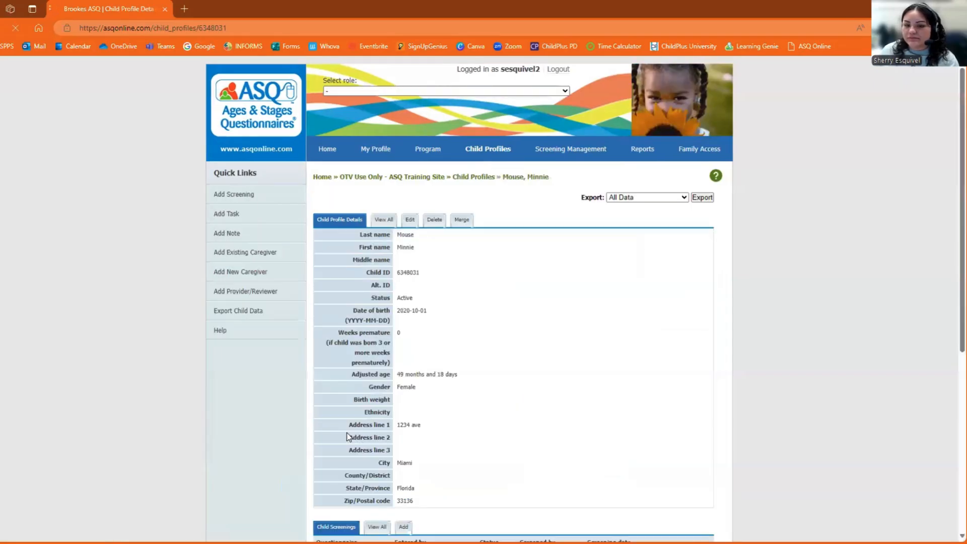
pyautogui.scroll(-4, 348, 436)
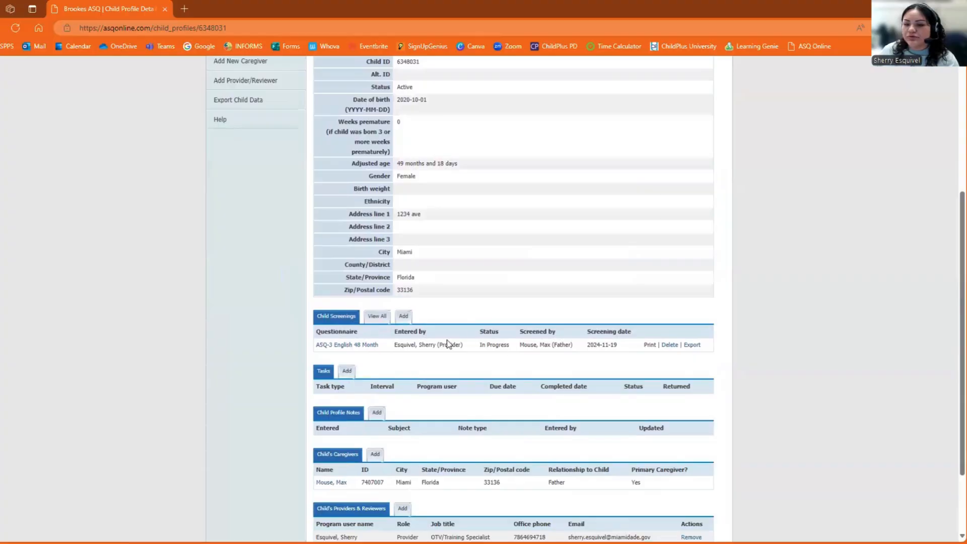
pyautogui.scroll(1, 334, 348)
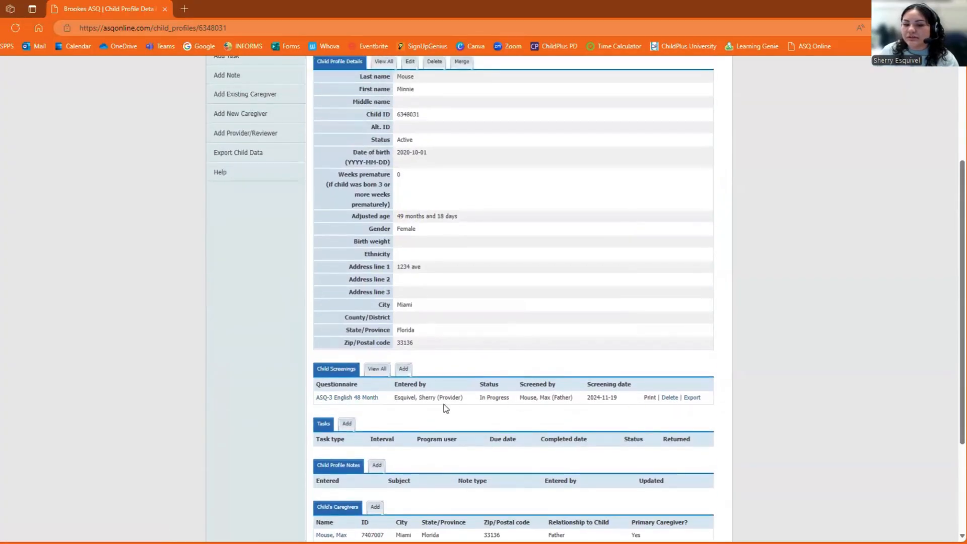
pyautogui.click(352, 398)
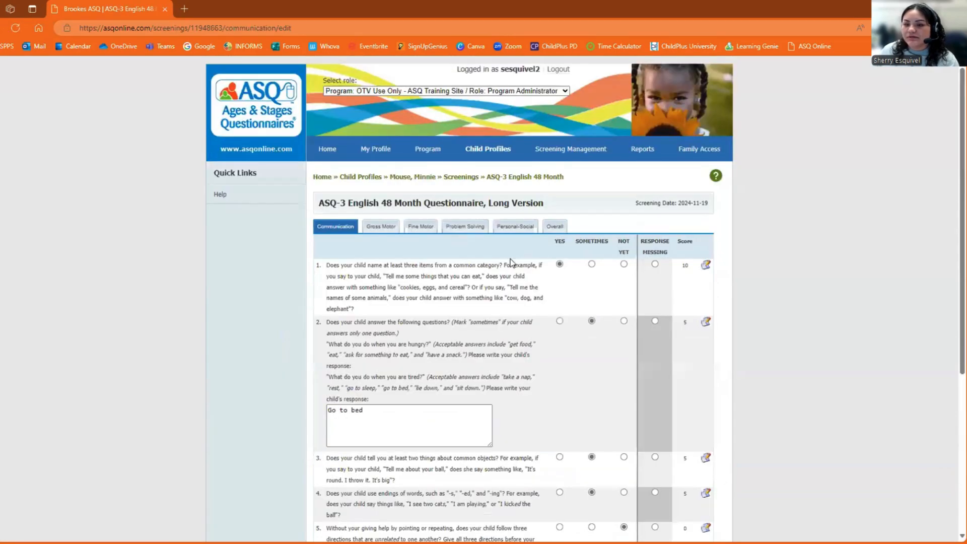
# Review the saved answers and area totals in the Communication and Gross Motor sections of the reopened questionnaire
pyautogui.scroll(-2, 510, 261)
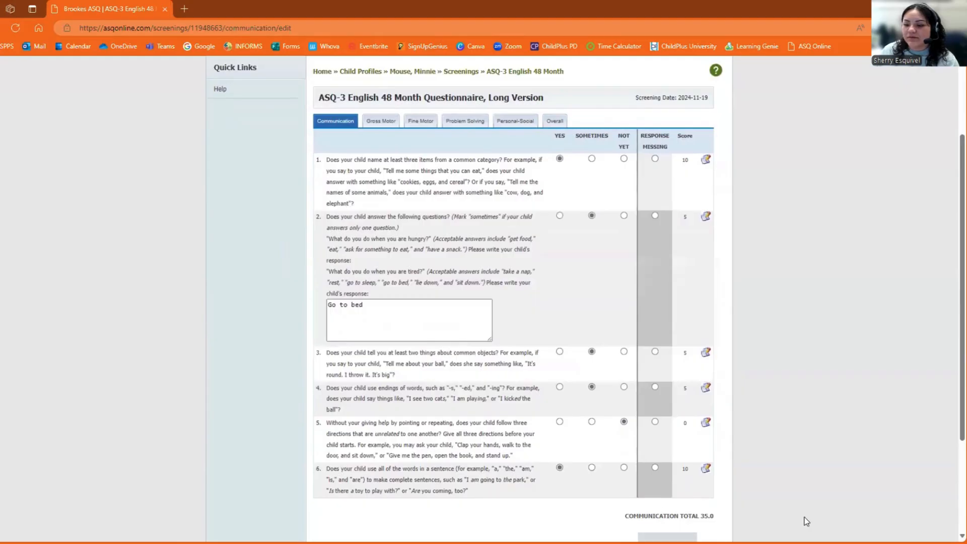
pyautogui.click(371, 122)
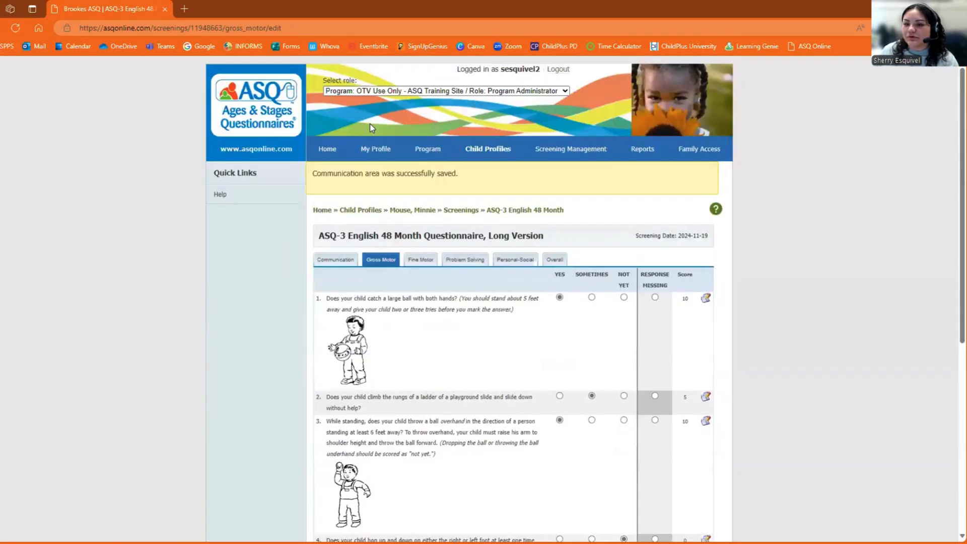
pyautogui.scroll(-3, 439, 216)
pyautogui.scroll(-1, 685, 195)
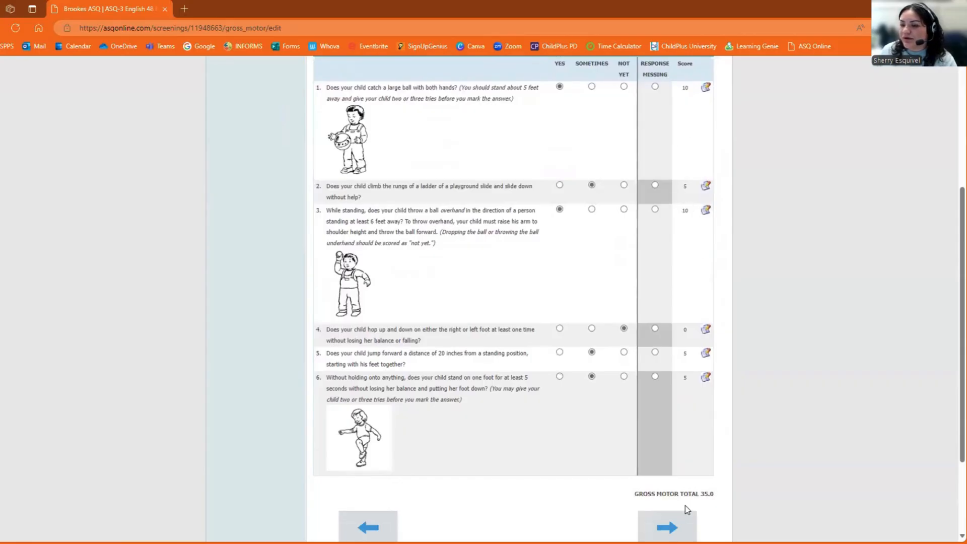
pyautogui.scroll(-2, 685, 503)
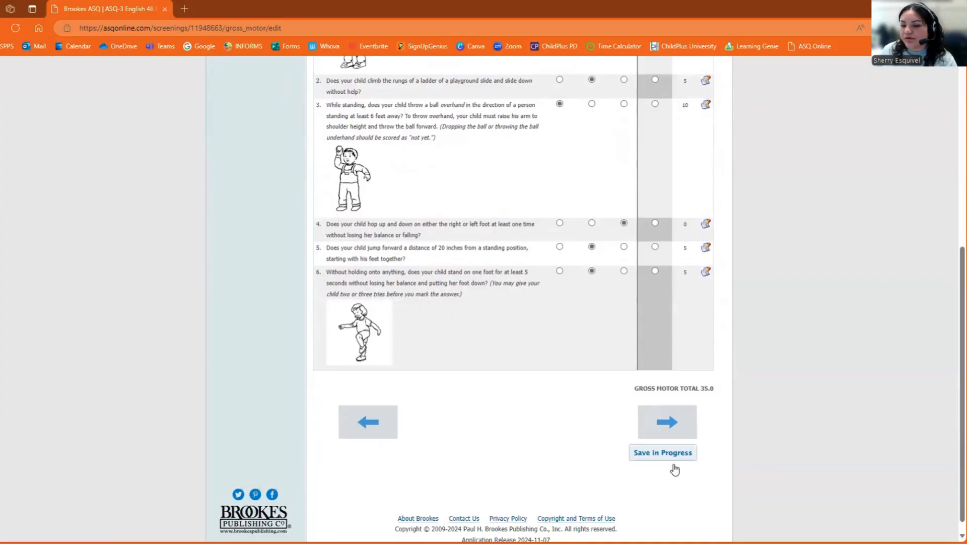
pyautogui.click(662, 453)
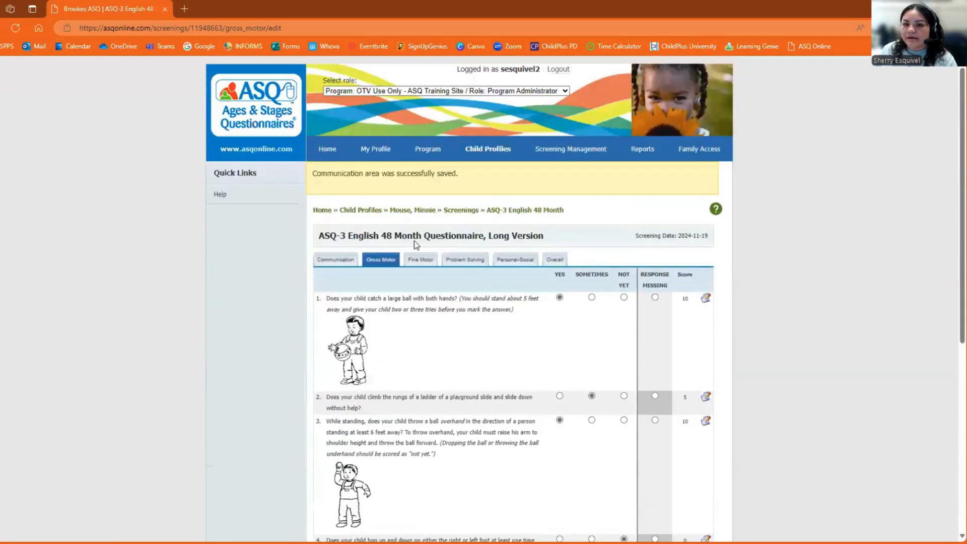
# Continue to Fine Motor, answer questions 1 and 3 Yes and questions 2, 4, 5 and 6 Sometimes, and save the area by advancing
pyautogui.scroll(-5, 415, 240)
pyautogui.click(668, 422)
pyautogui.scroll(-3, 568, 391)
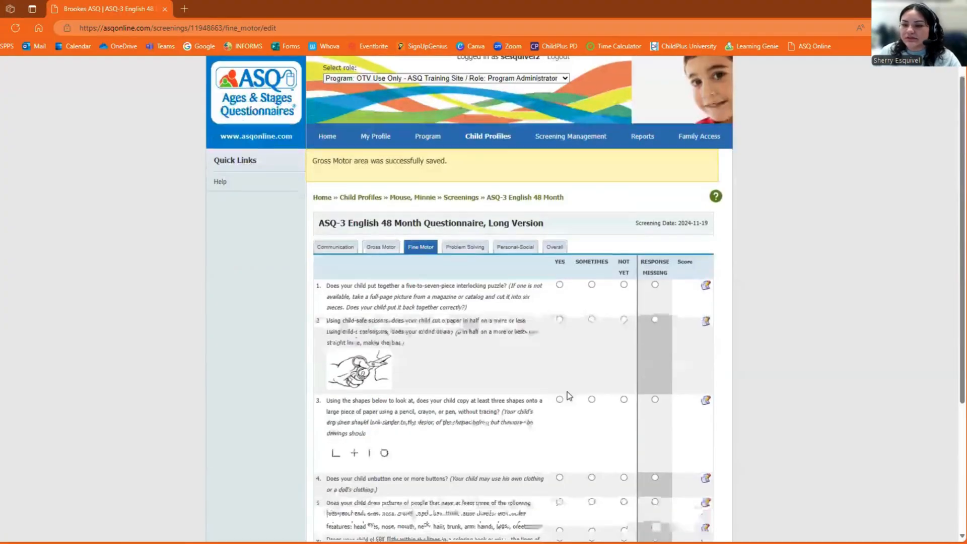
pyautogui.click(560, 193)
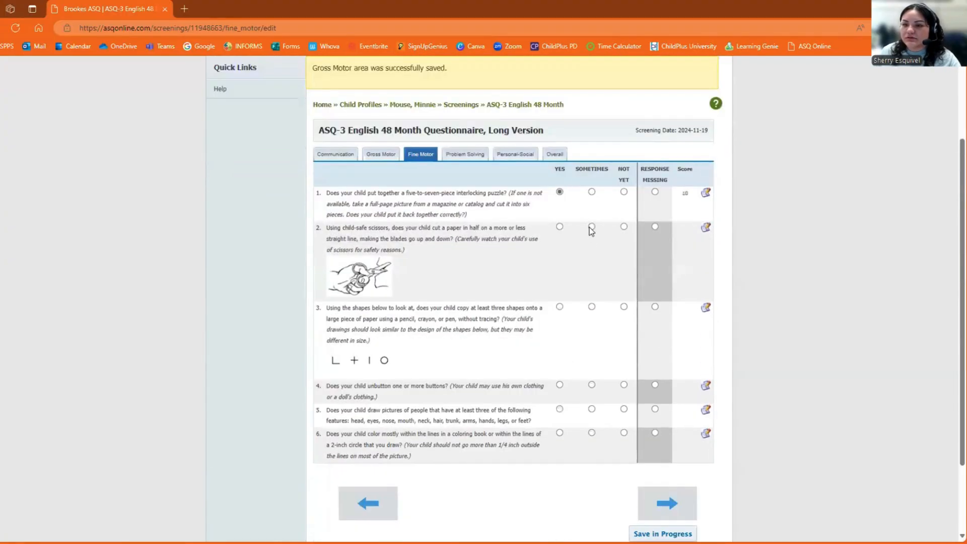
pyautogui.click(560, 308)
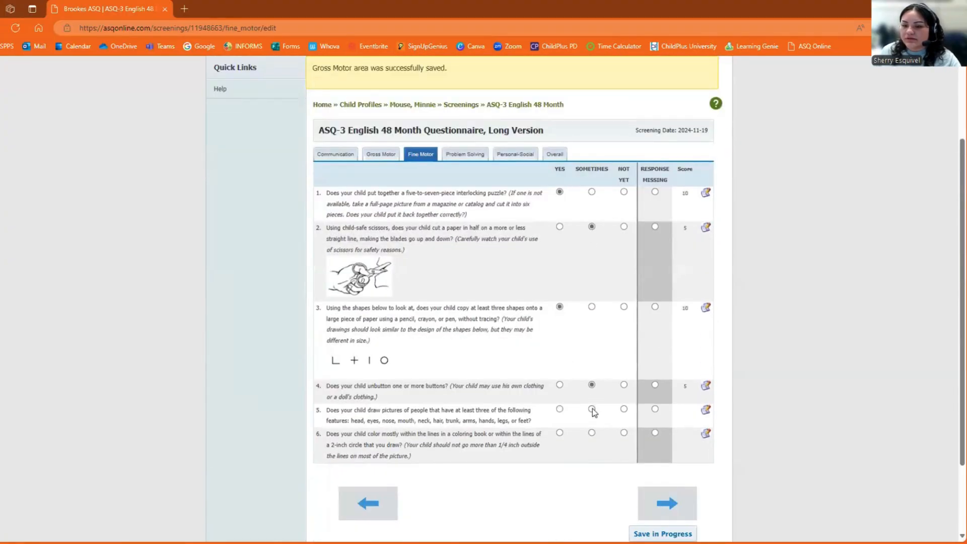
pyautogui.click(592, 432)
pyautogui.click(668, 503)
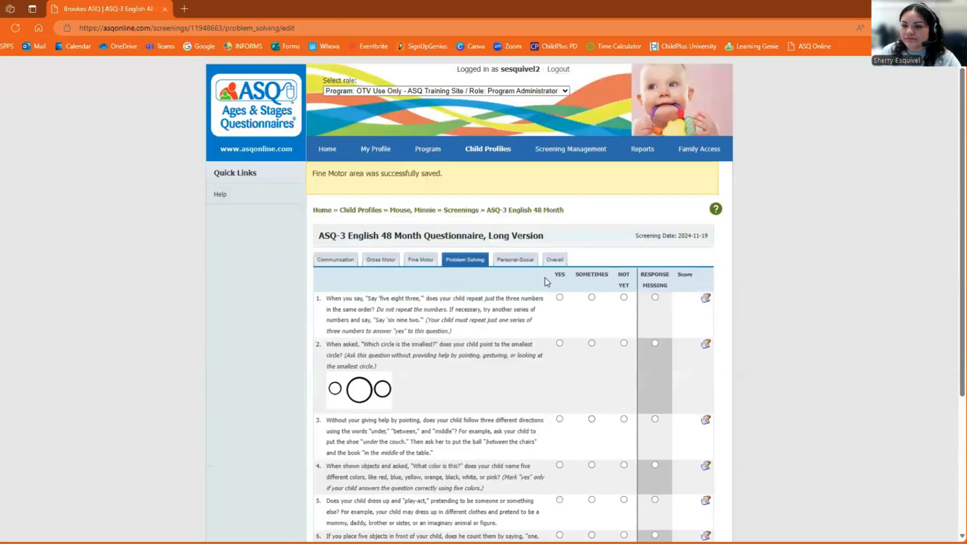
# Answer Problem Solving questions 1 and 3 Yes, 2, 4 and 5 Sometimes, and 6 Not Yet, and advance to the following area
pyautogui.click(560, 298)
pyautogui.click(592, 344)
pyautogui.click(560, 419)
pyautogui.scroll(-2, 558, 421)
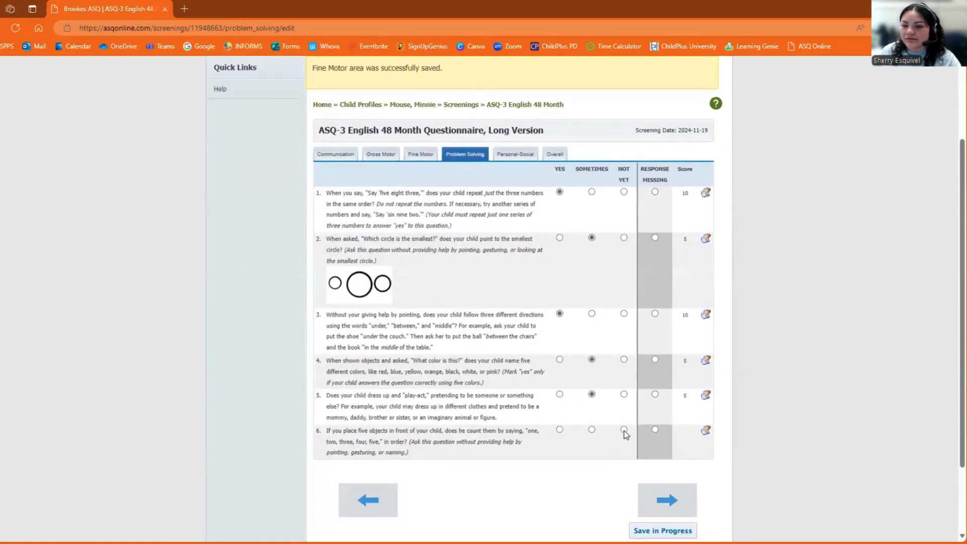
pyautogui.click(669, 493)
# Answer Personal-Social questions 1, 3, 4 and 6 Yes and questions 2 and 5 Sometimes, and advance to the Overall section
pyautogui.scroll(-2, 582, 384)
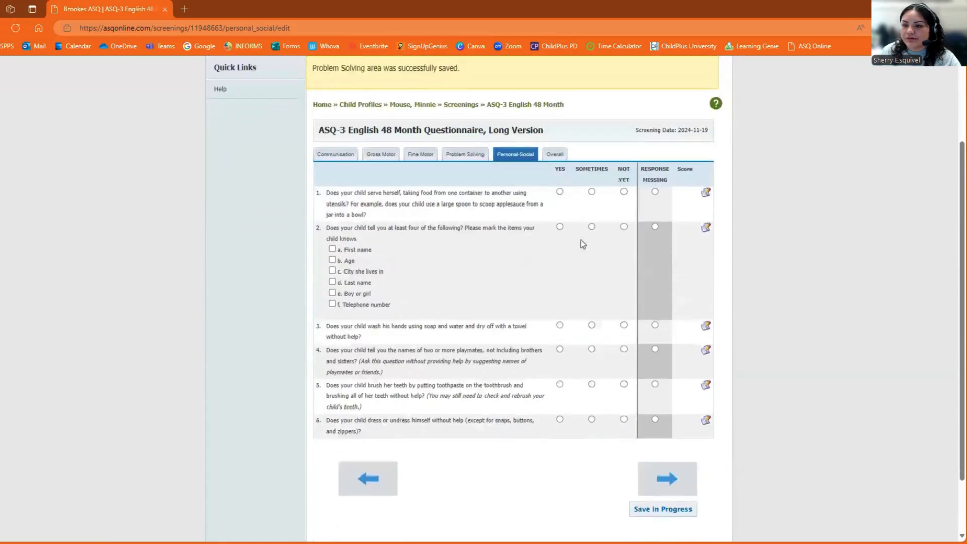
pyautogui.click(560, 192)
pyautogui.click(560, 326)
pyautogui.click(560, 349)
pyautogui.click(592, 384)
pyautogui.click(668, 479)
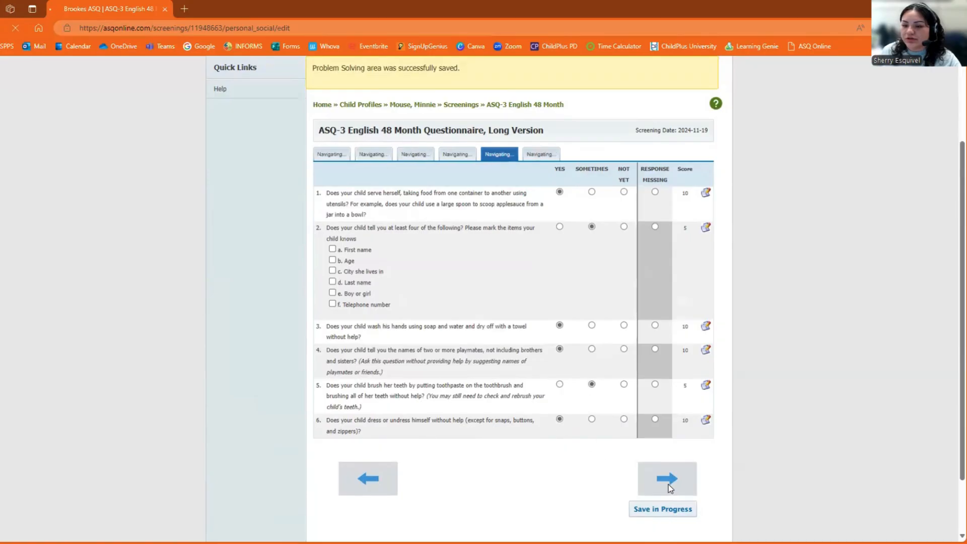
# In the Overall section, answer questions 1, 2 and 5 Yes and questions 3 and 4 No
pyautogui.scroll(-3, 554, 346)
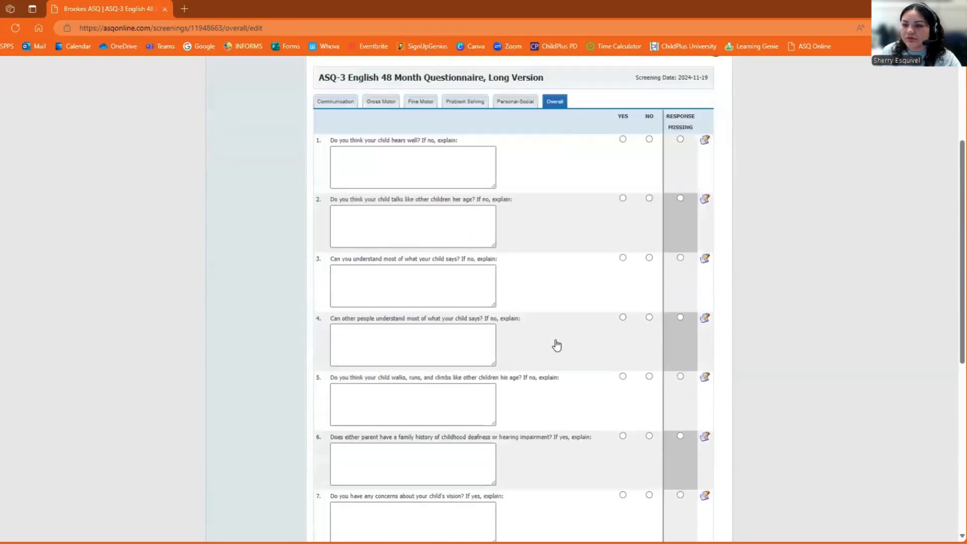
pyautogui.click(624, 139)
pyautogui.click(623, 198)
pyautogui.click(649, 258)
pyautogui.scroll(-2, 655, 265)
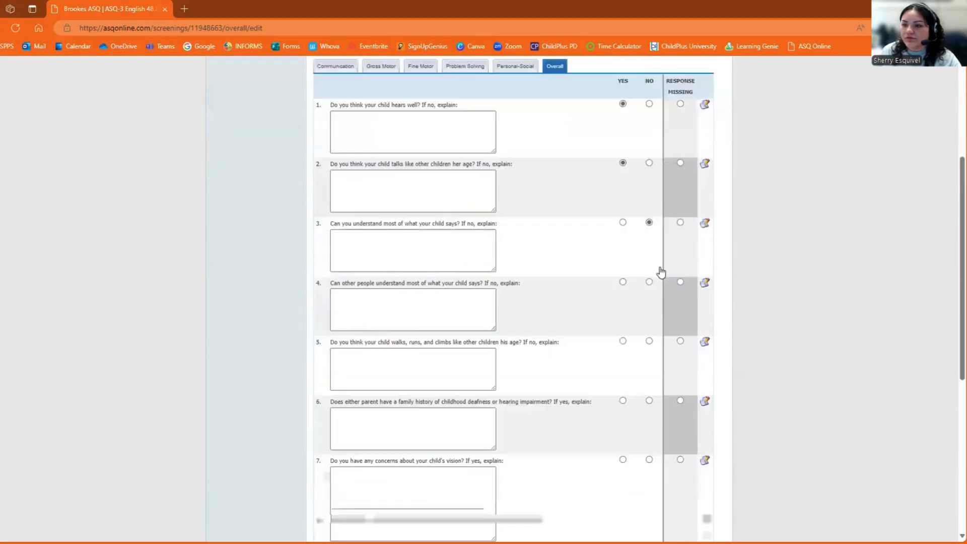
pyautogui.click(650, 212)
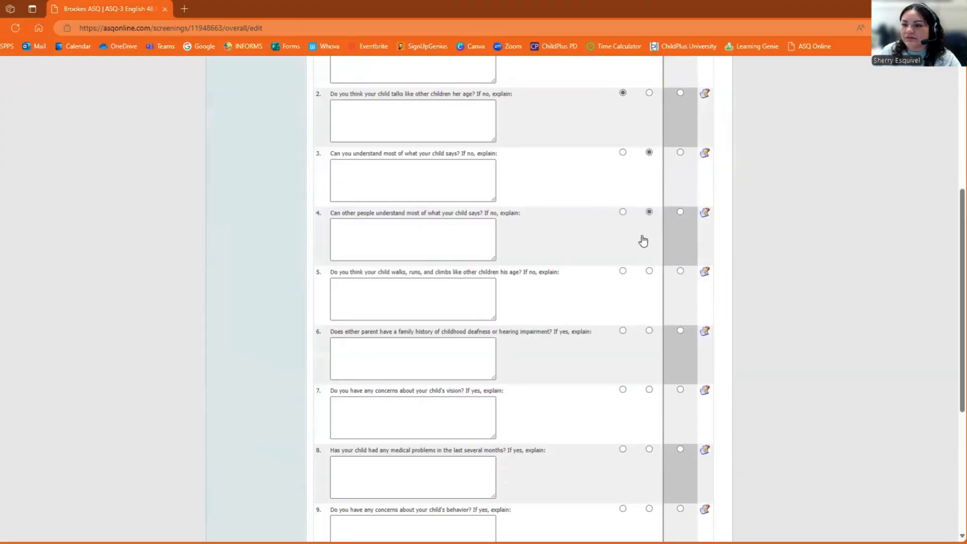
pyautogui.click(624, 271)
# Answer Overall questions 6 and 7 Yes and questions 8, 9 and 10 No
pyautogui.scroll(-2, 638, 292)
pyautogui.click(623, 226)
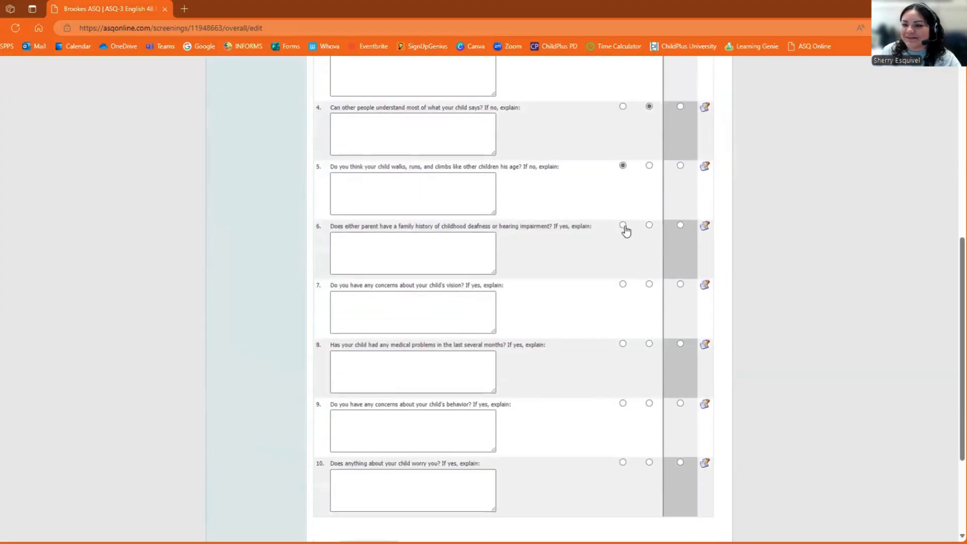
pyautogui.click(623, 284)
pyautogui.click(649, 344)
pyautogui.click(649, 403)
pyautogui.click(650, 462)
# Save the Overall answers and finalize the questionnaire, accepting that its answers can no longer be altered
pyautogui.scroll(-3, 652, 469)
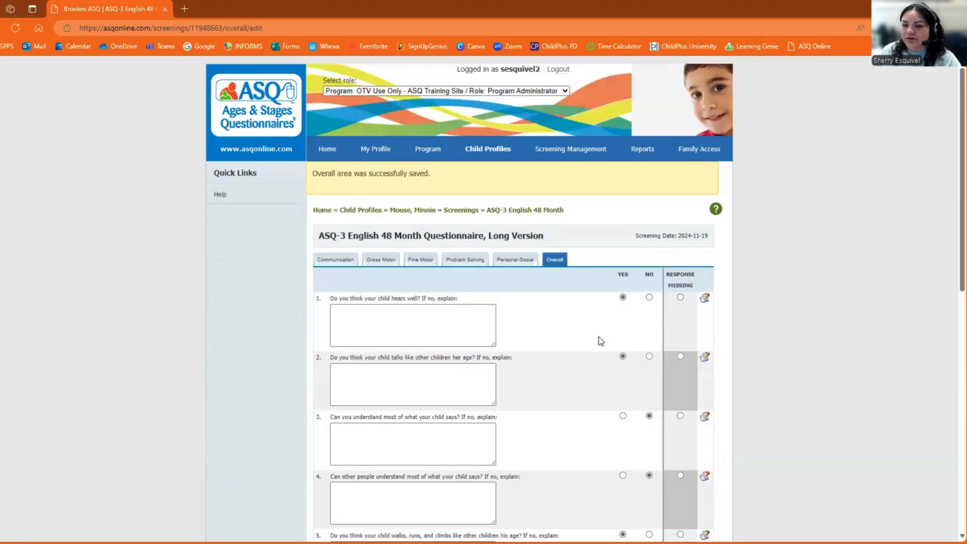
pyautogui.scroll(-10, 581, 330)
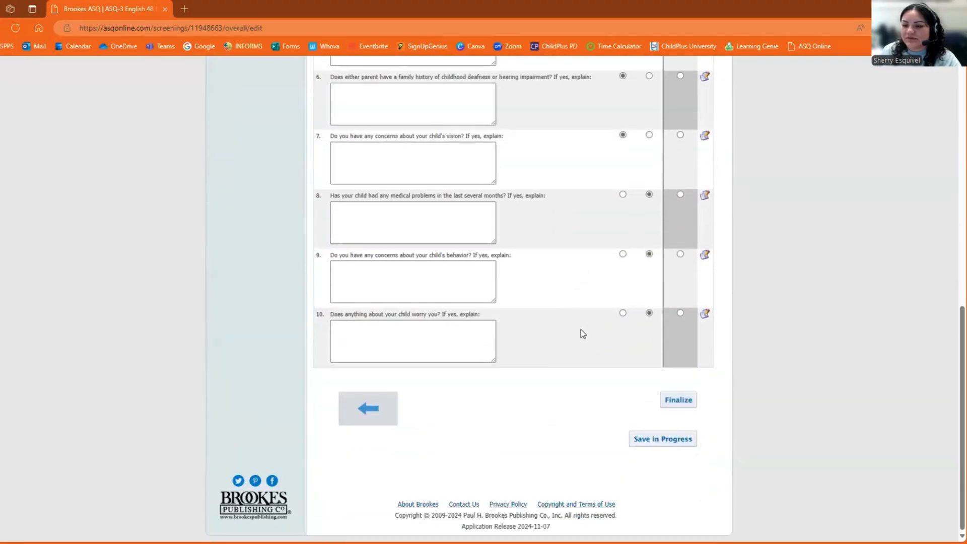
pyautogui.click(691, 405)
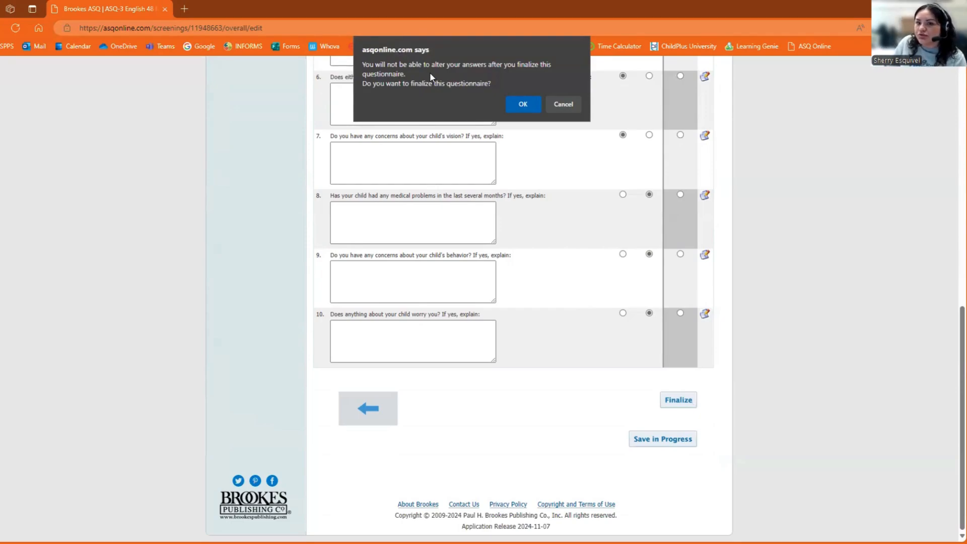
pyautogui.click(524, 104)
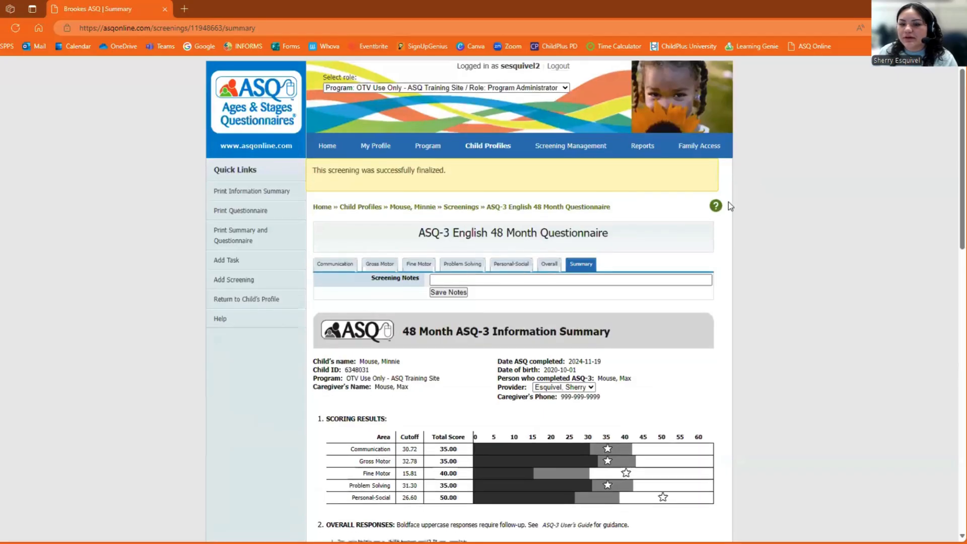
# Examine the information summary's scoring results against the cutoffs and the overall responses that call for follow-up
pyautogui.scroll(-2, 728, 204)
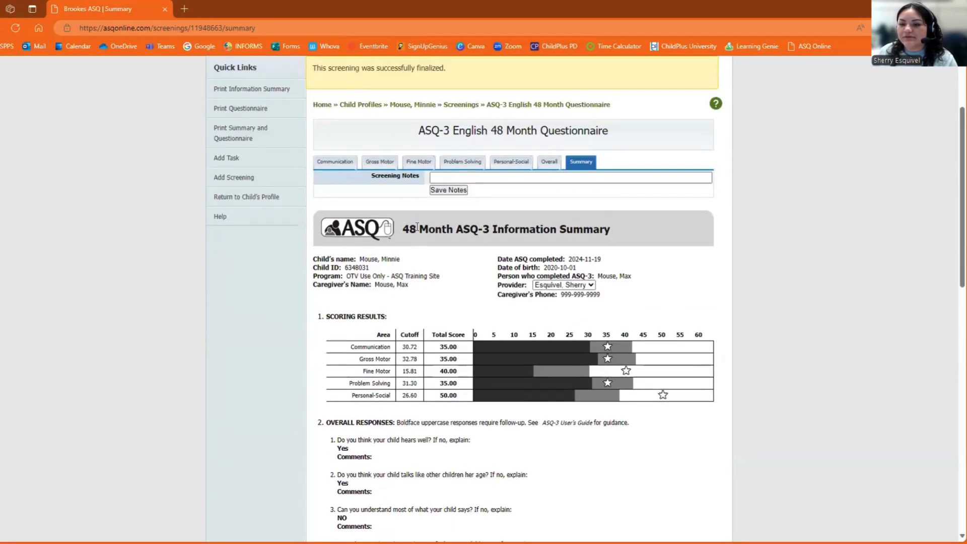
pyautogui.scroll(-1, 691, 252)
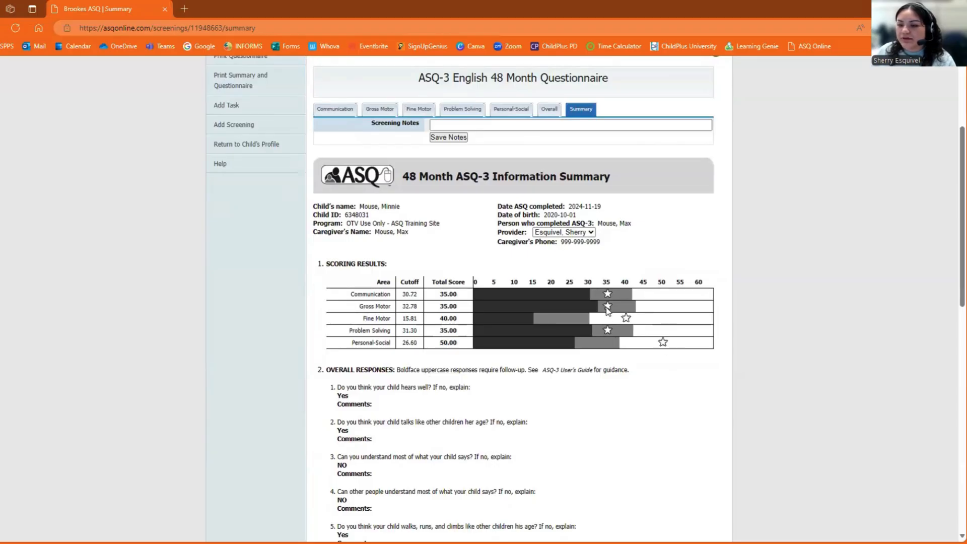
pyautogui.scroll(-2, 664, 347)
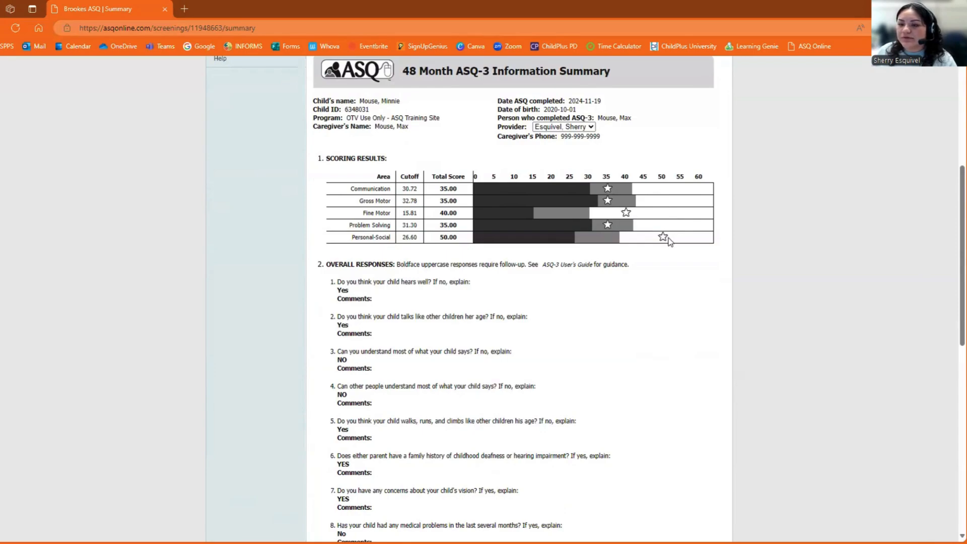
pyautogui.scroll(-1, 669, 239)
pyautogui.scroll(-2, 607, 220)
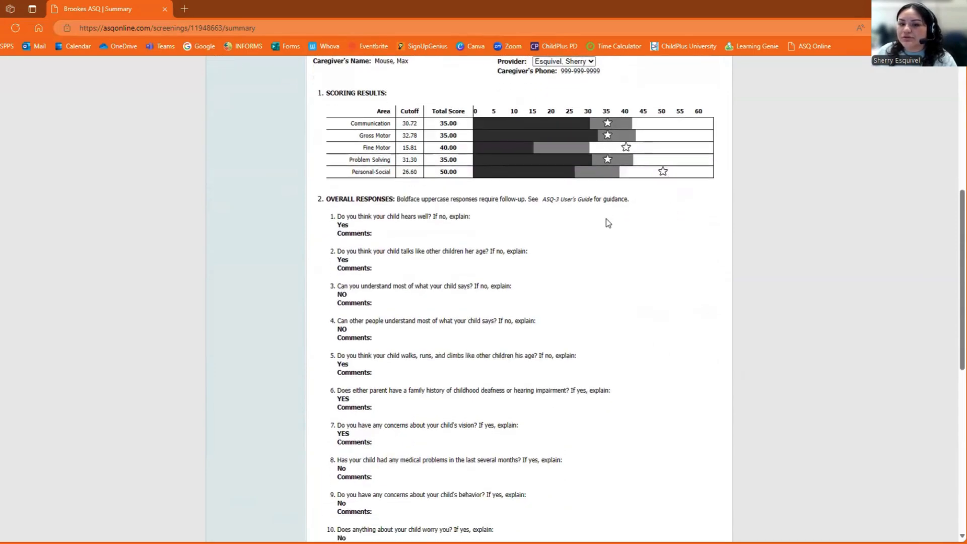
pyautogui.scroll(4, 606, 219)
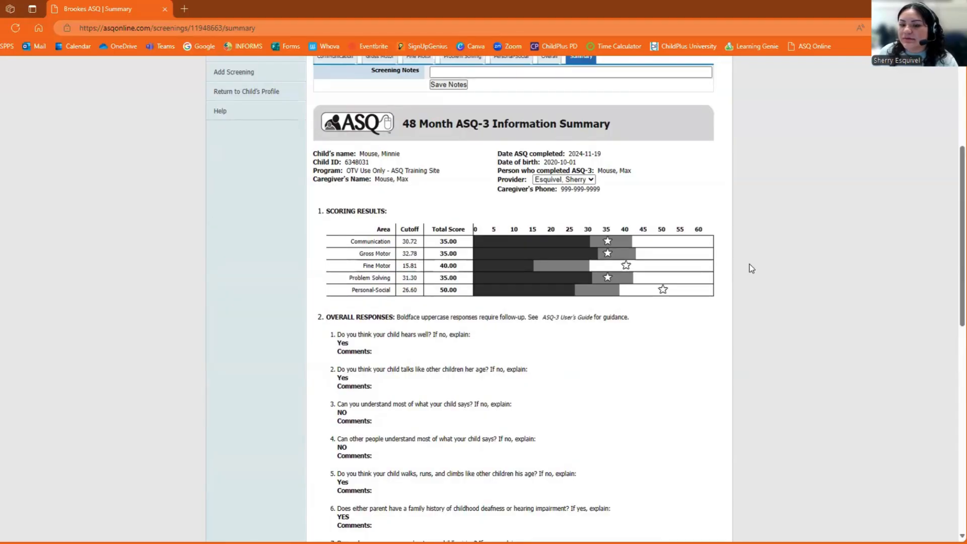
pyautogui.scroll(-2, 749, 264)
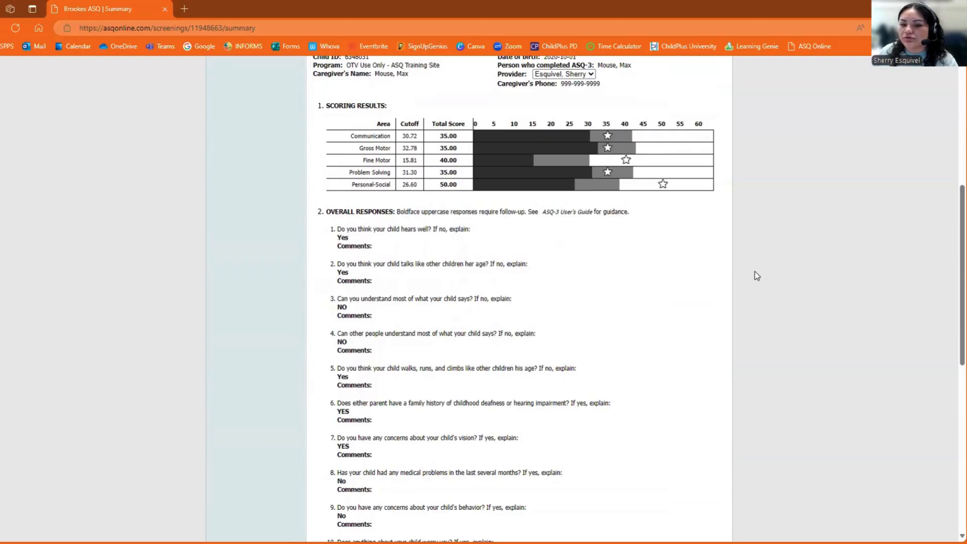
pyautogui.scroll(-1, 504, 247)
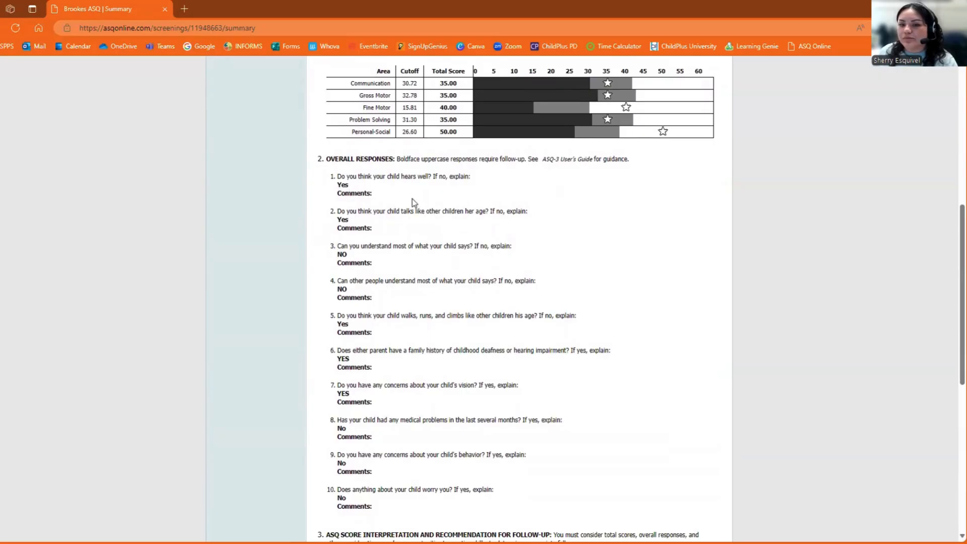
pyautogui.scroll(-1, 435, 252)
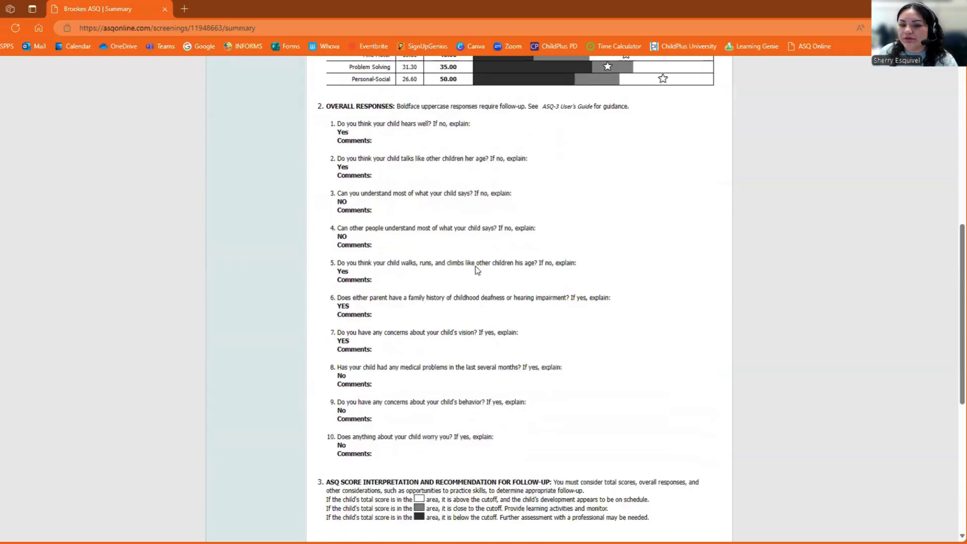
pyautogui.scroll(-2, 438, 323)
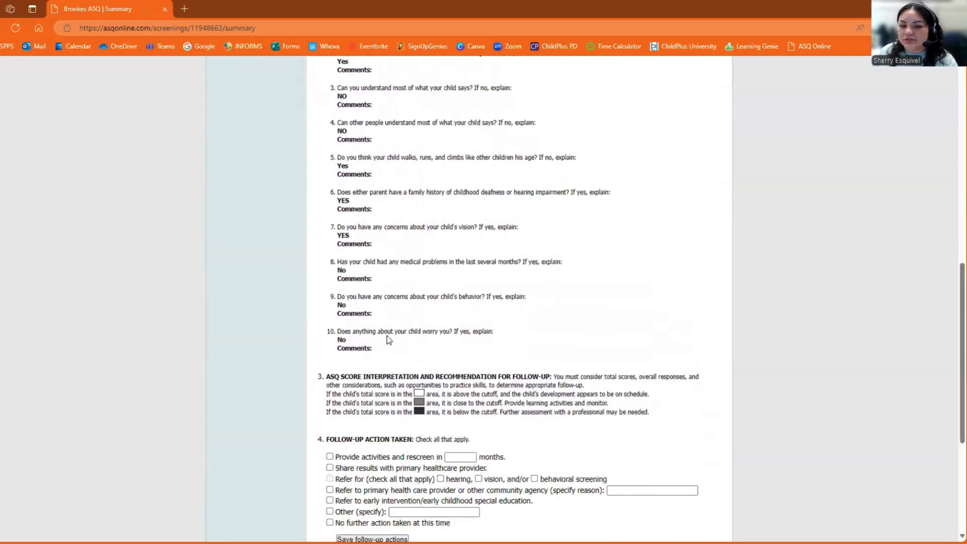
# Read the score interpretation key against the scoring chart, and look over the follow-up actions and individual item responses
pyautogui.scroll(-2, 387, 336)
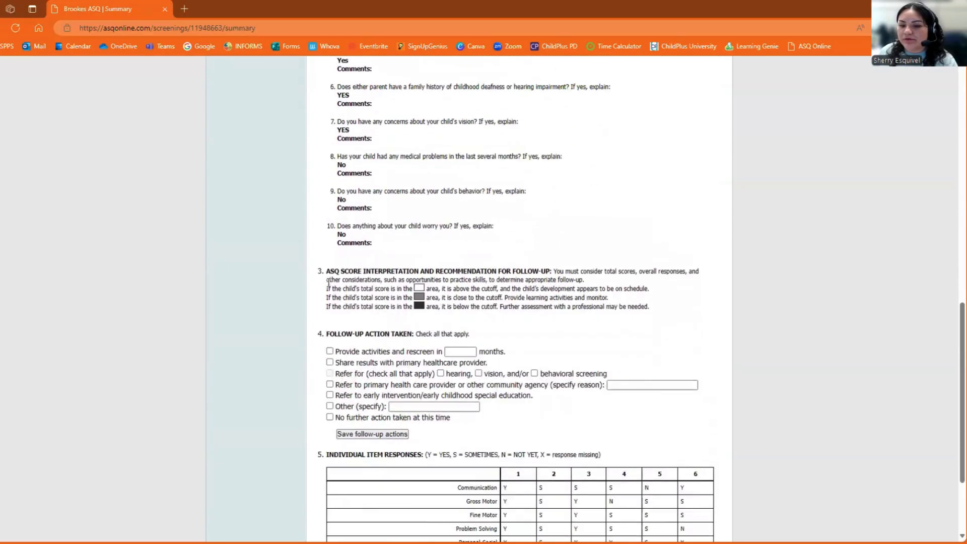
pyautogui.moveTo(327, 291); pyautogui.dragTo(650, 309)
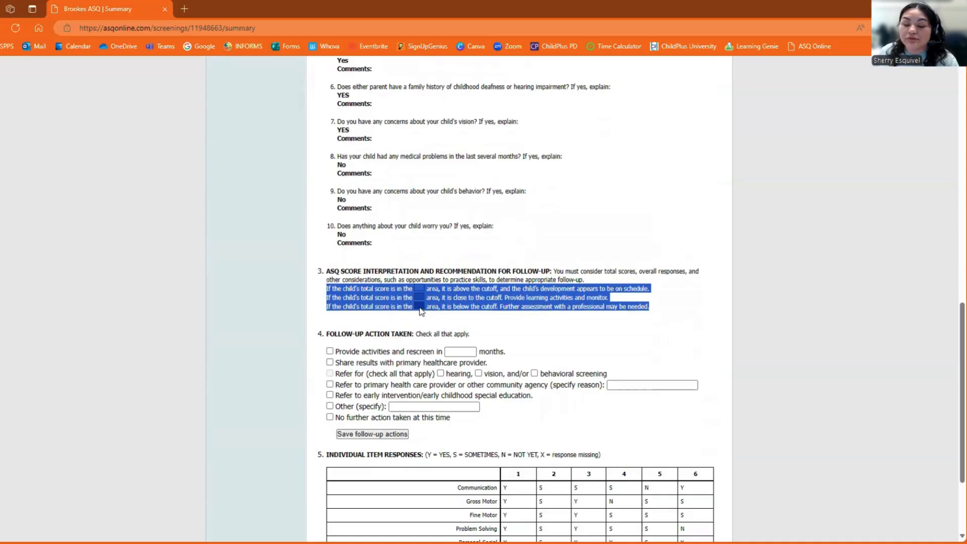
pyautogui.click(418, 296)
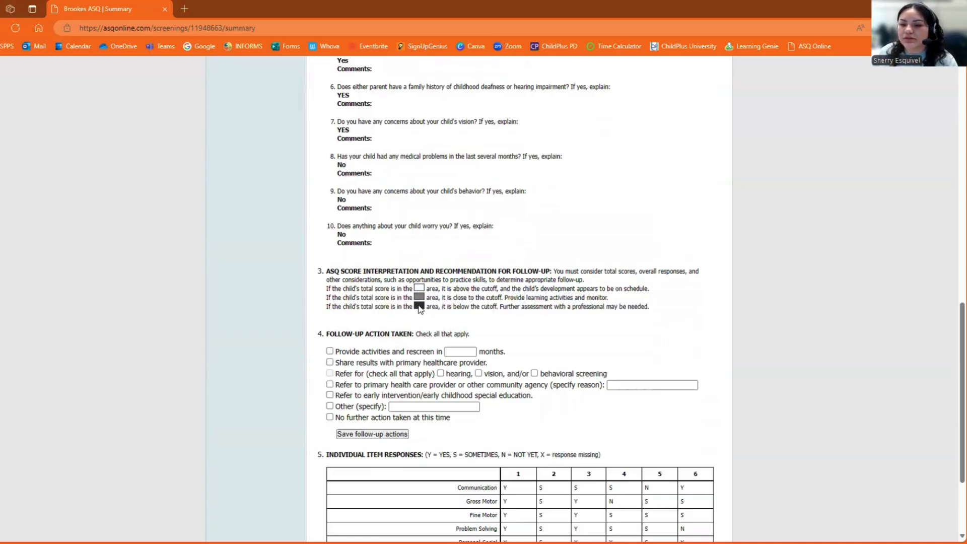
pyautogui.scroll(8, 425, 290)
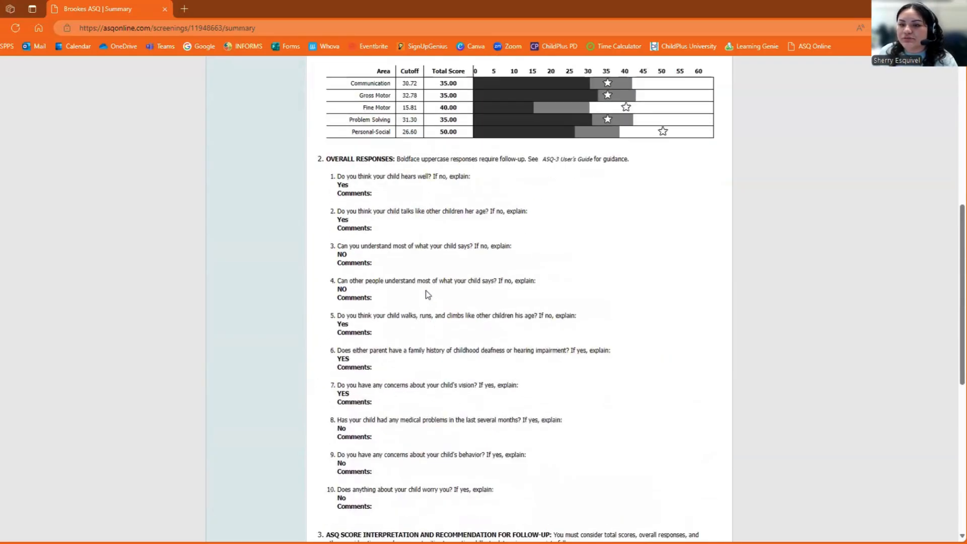
pyautogui.scroll(3, 595, 320)
pyautogui.scroll(-13, 595, 320)
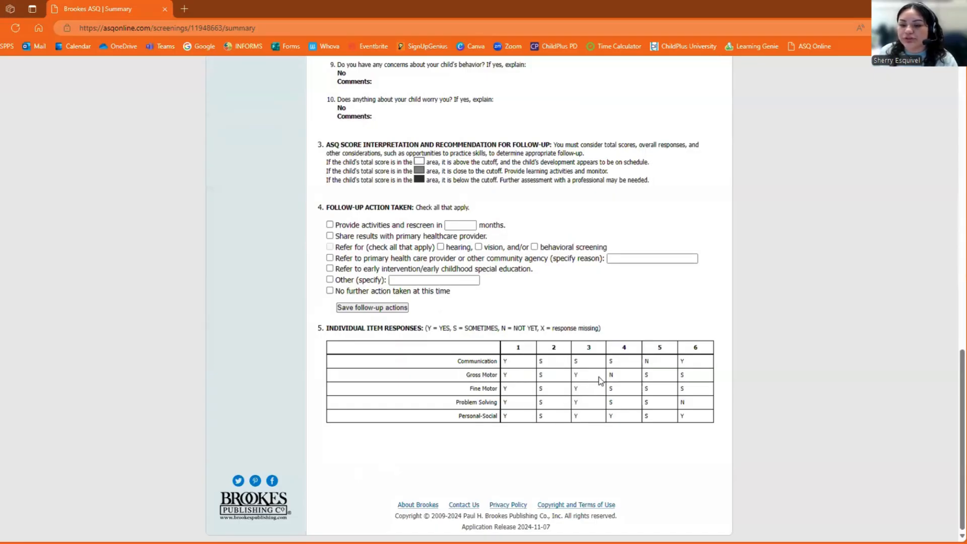
pyautogui.scroll(1, 730, 434)
pyautogui.scroll(4, 720, 432)
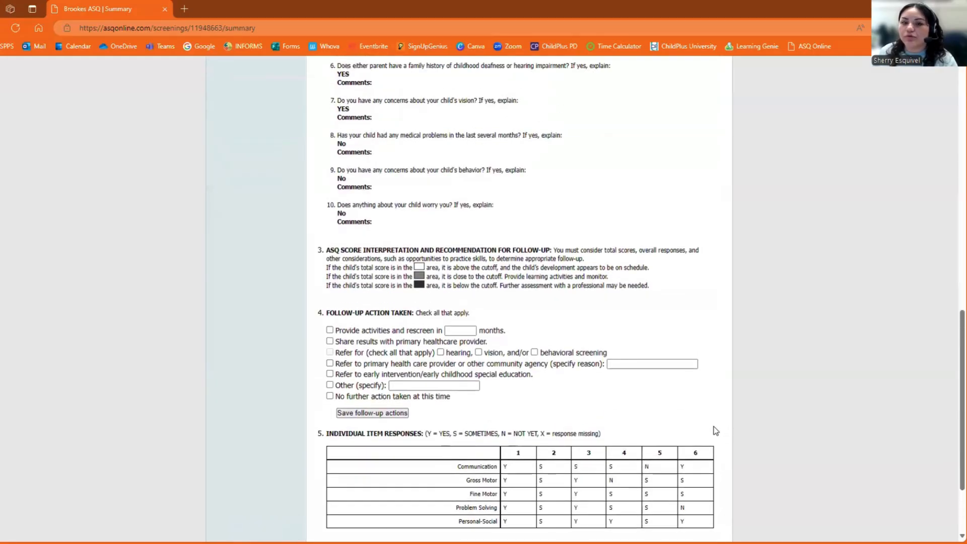
pyautogui.scroll(-5, 712, 433)
# Generate the printable information summary, open the downloaded PDF and look through both pages
pyautogui.scroll(10, 674, 410)
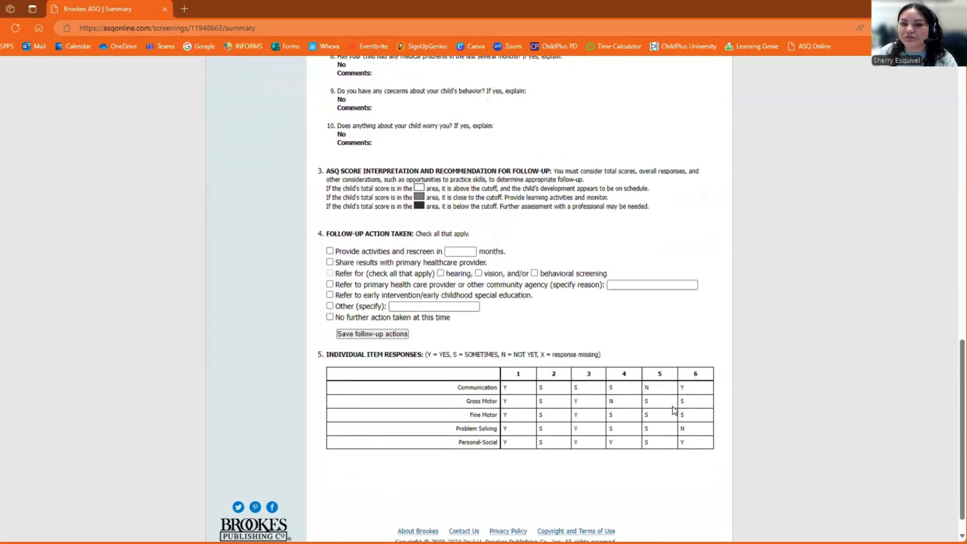
pyautogui.scroll(5, 672, 406)
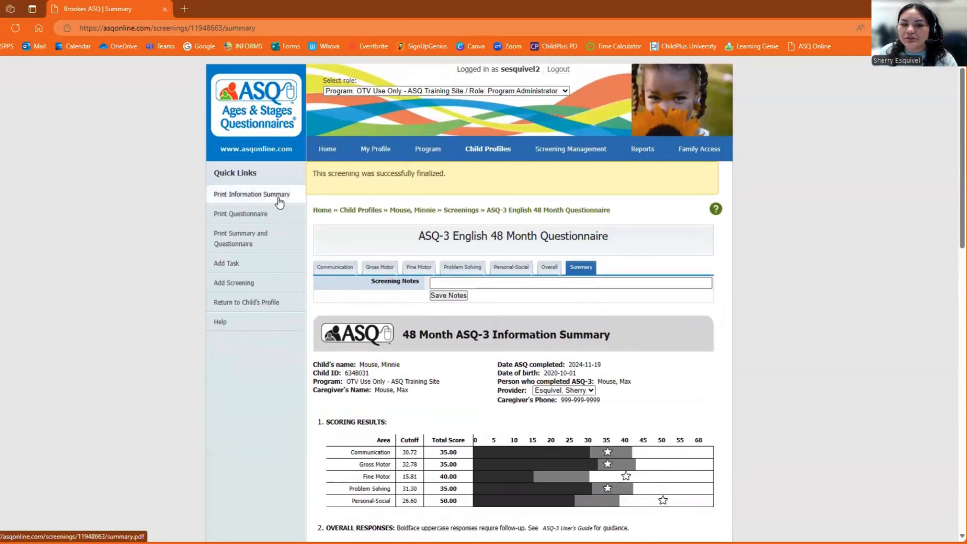
pyautogui.click(279, 201)
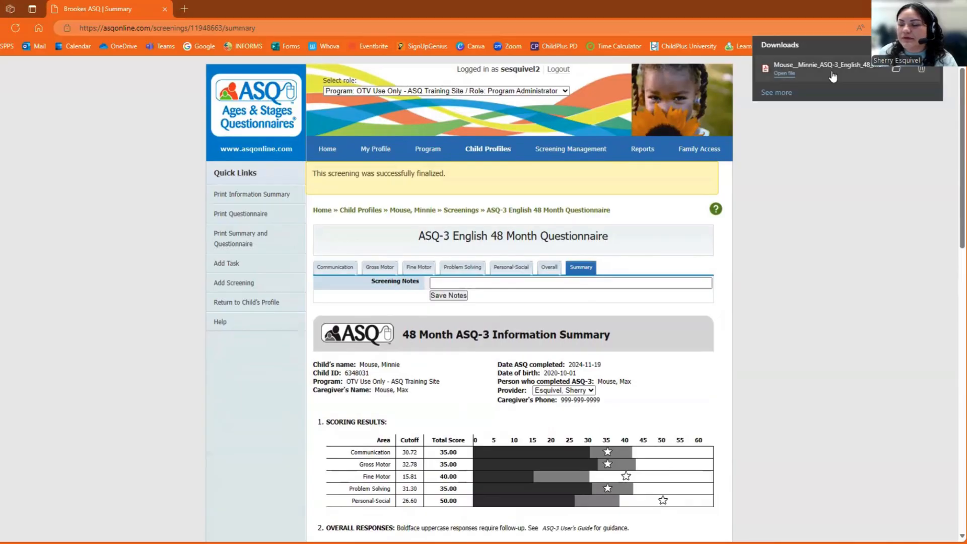
pyautogui.click(831, 71)
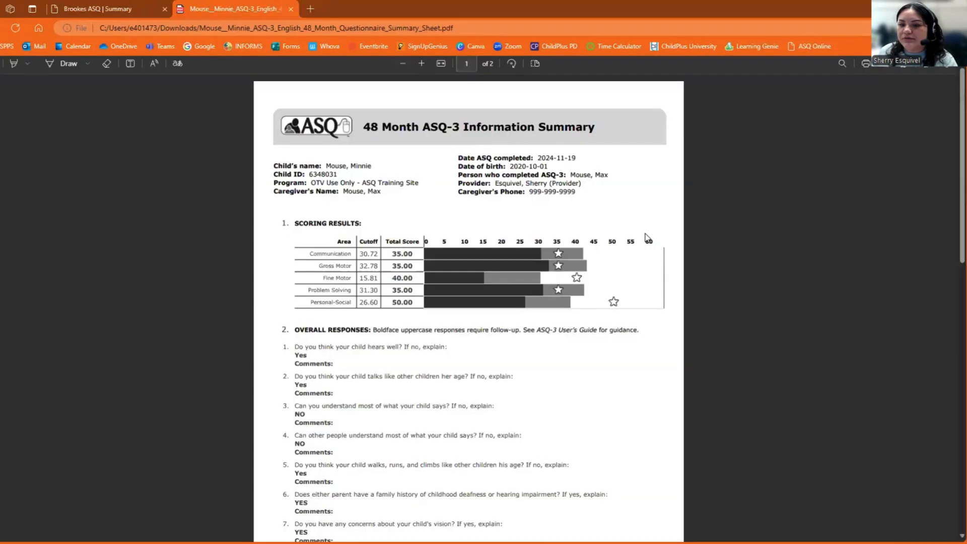
pyautogui.scroll(-12, 645, 238)
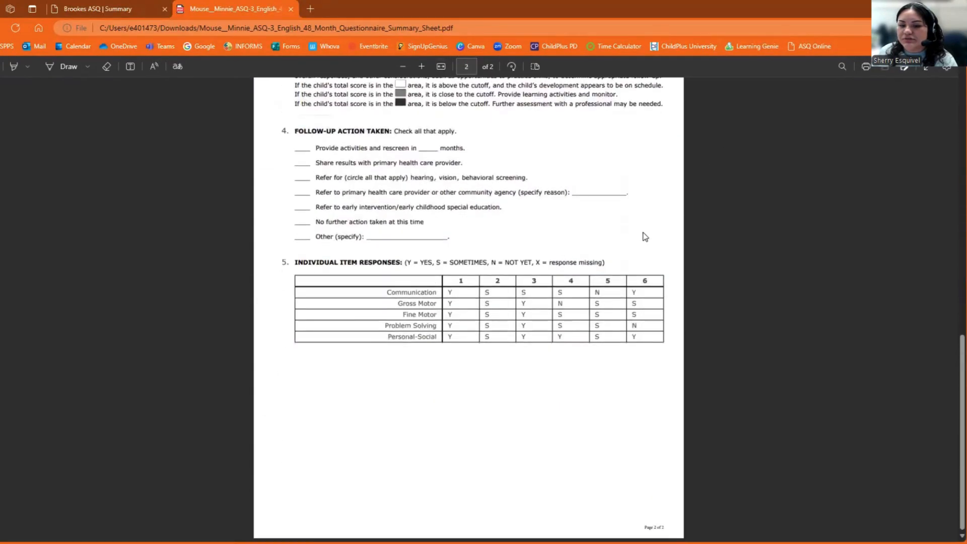
# Compare the scoring results with the follow-up actions and item responses in the summary PDF, and return to the online screening summary
pyautogui.scroll(12, 645, 237)
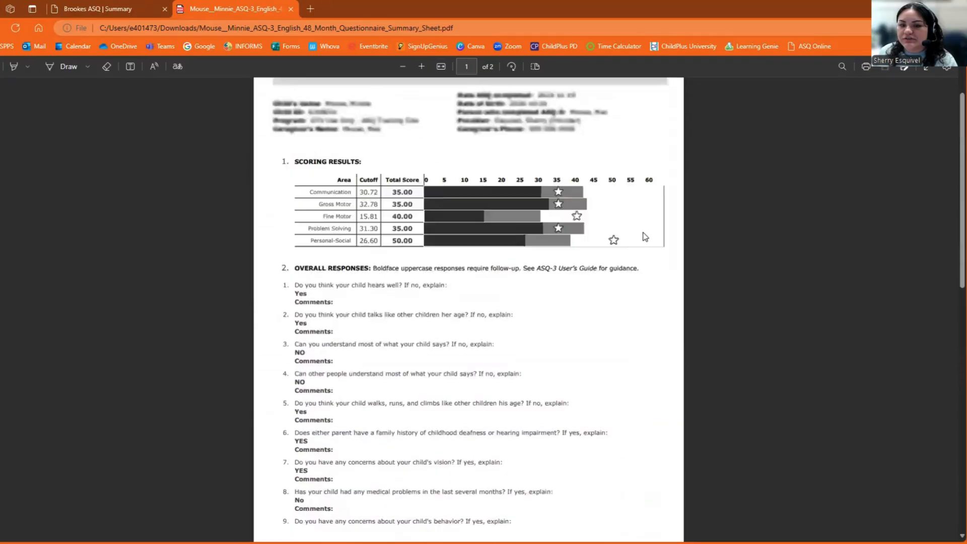
pyautogui.scroll(-12, 645, 237)
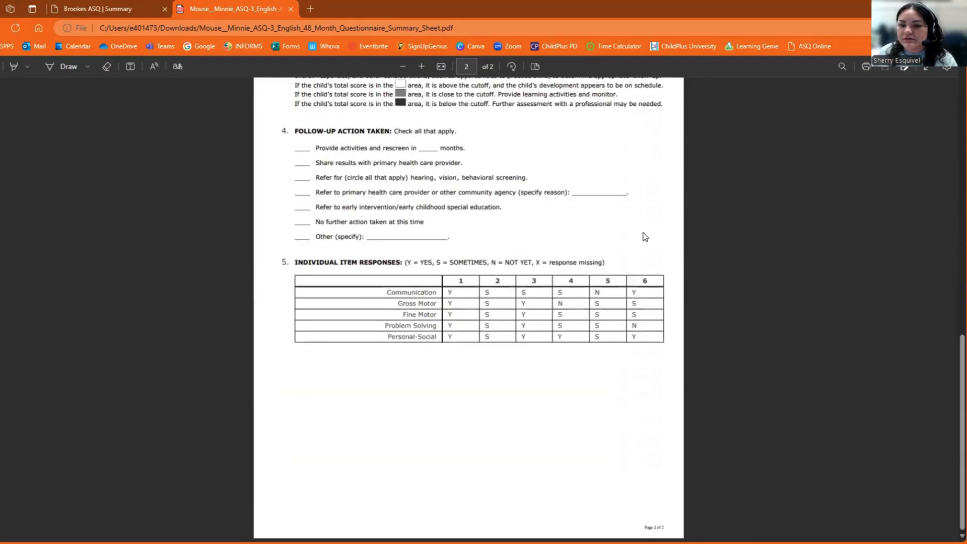
pyautogui.scroll(8, 645, 237)
pyautogui.scroll(4, 645, 237)
pyautogui.click(112, 9)
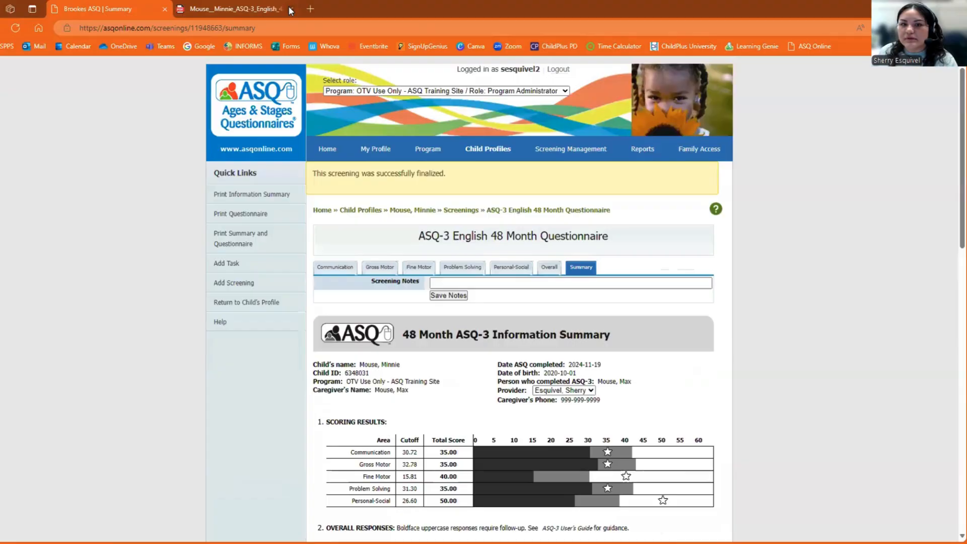
# Generate the printable 48 Month questionnaire and look over its child, respondent and program information
pyautogui.click(276, 223)
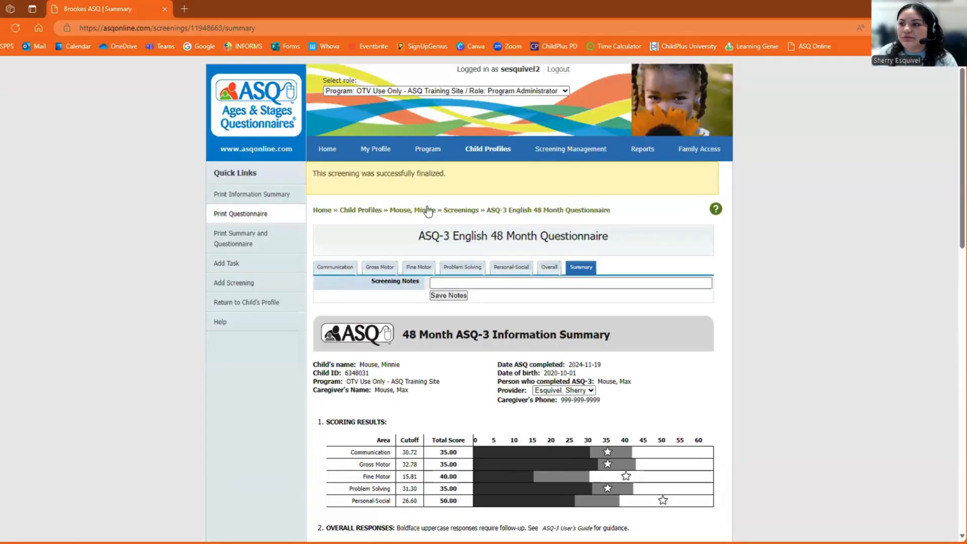
pyautogui.scroll(-2, 515, 274)
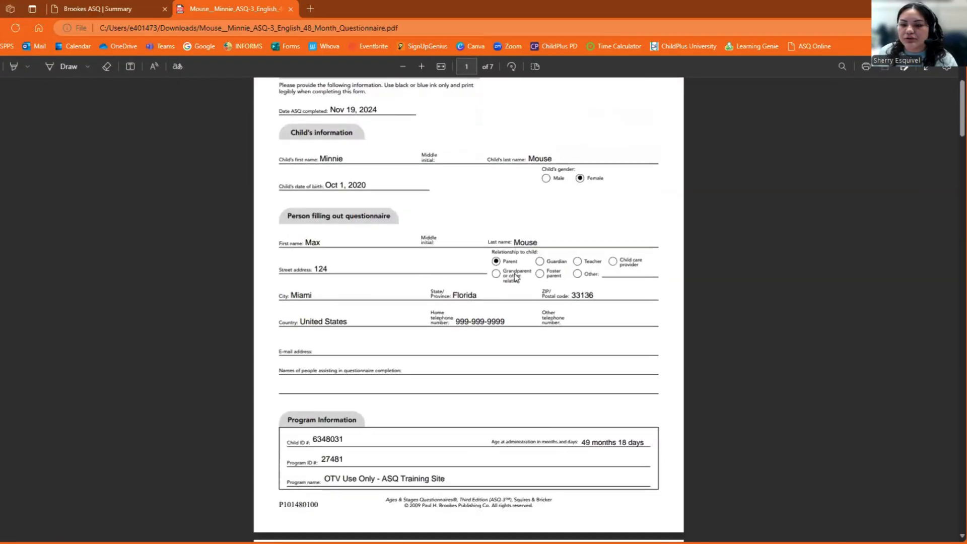
pyautogui.scroll(2, 431, 252)
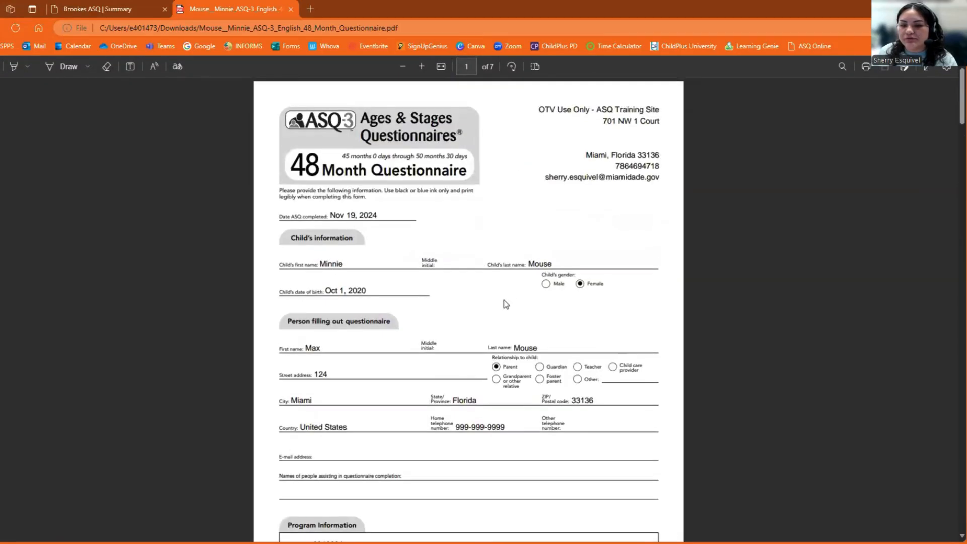
pyautogui.scroll(-3, 504, 301)
pyautogui.scroll(-9, 454, 268)
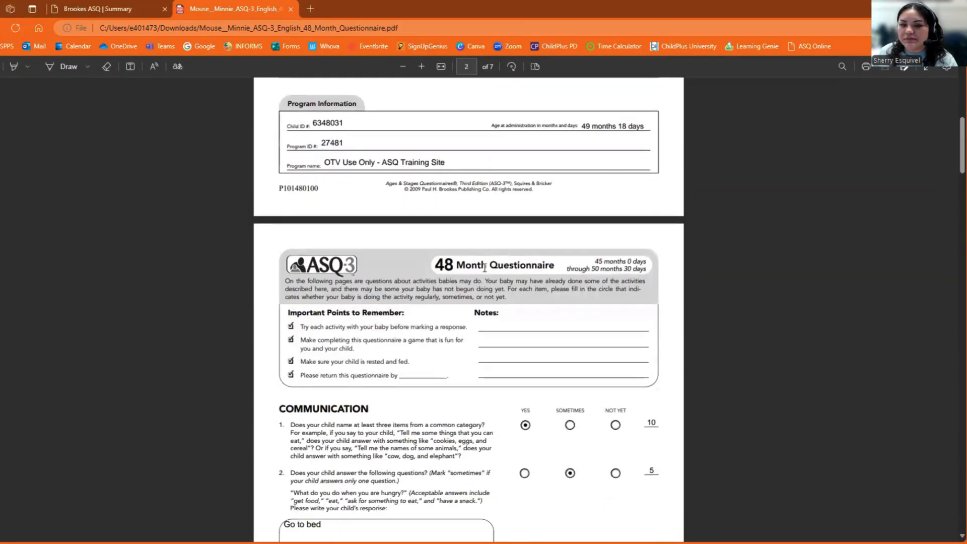
# Read through the scored answers and area totals from Communication to Overall in the questionnaire PDF, and close it
pyautogui.scroll(-6, 403, 191)
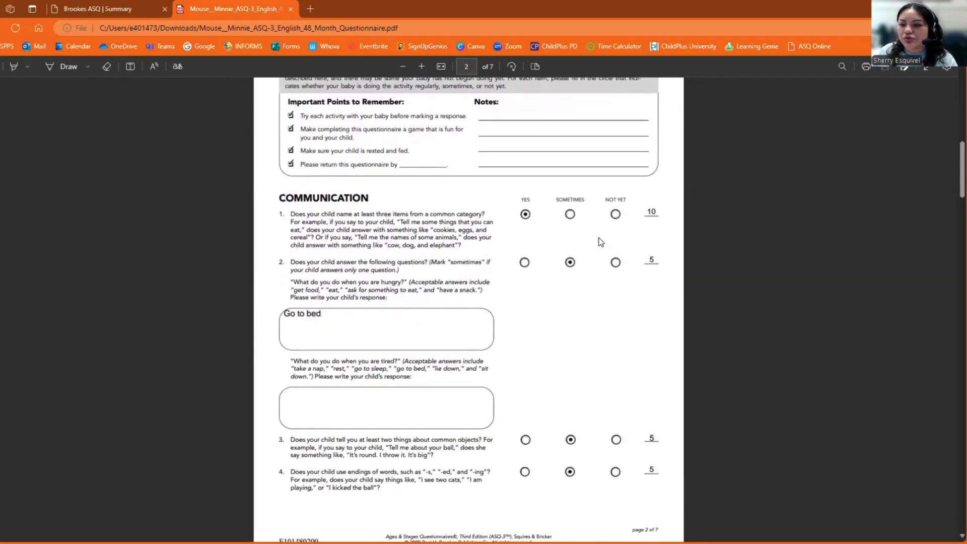
pyautogui.scroll(-6, 587, 286)
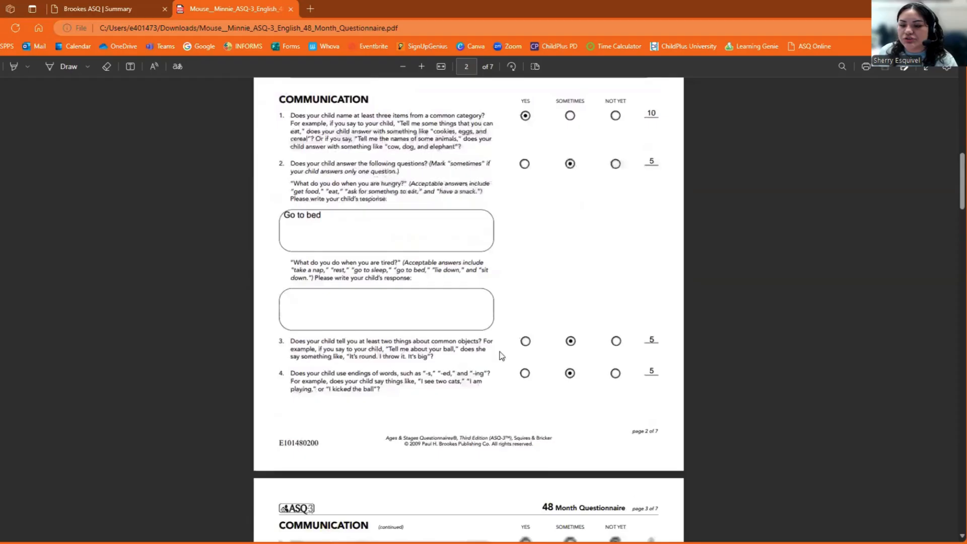
pyautogui.scroll(-6, 572, 268)
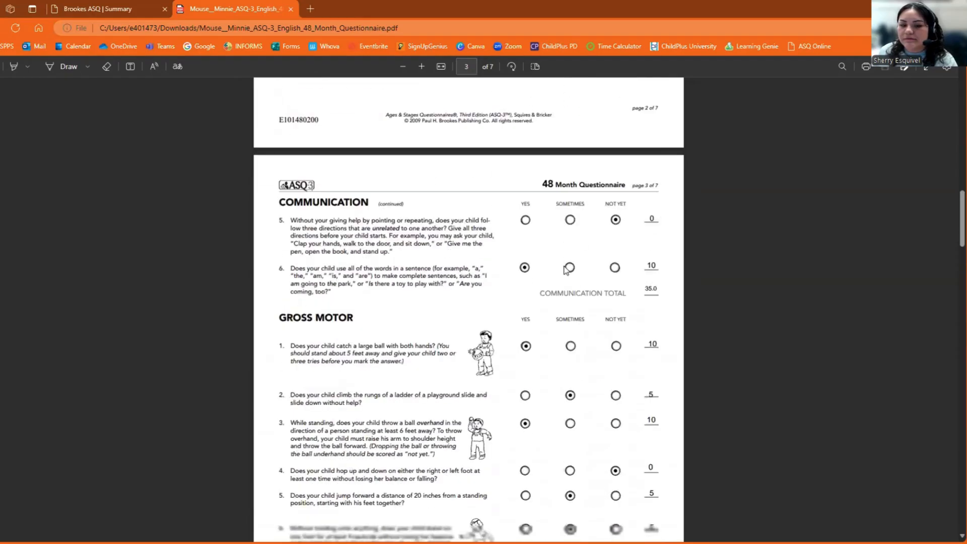
pyautogui.scroll(-5, 521, 282)
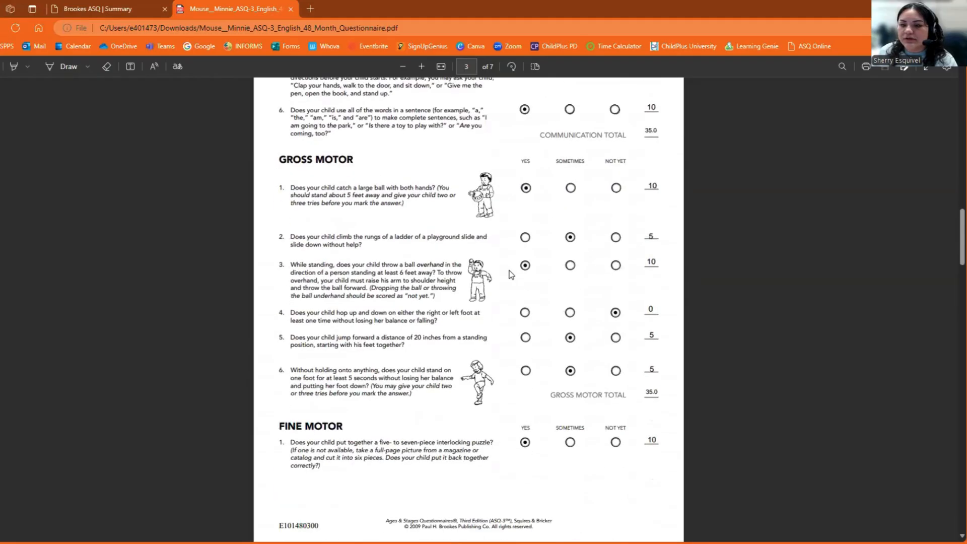
pyautogui.scroll(-5, 588, 325)
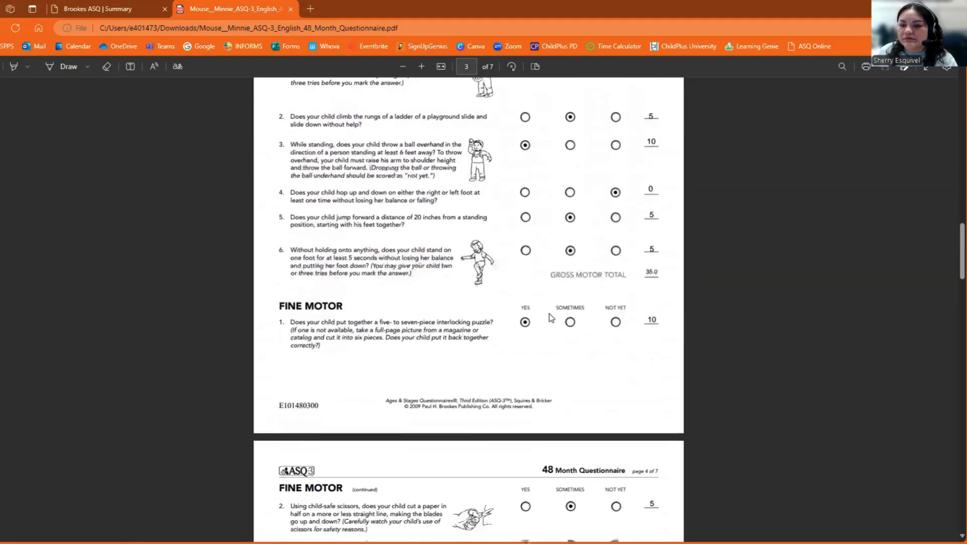
pyautogui.scroll(-13, 592, 298)
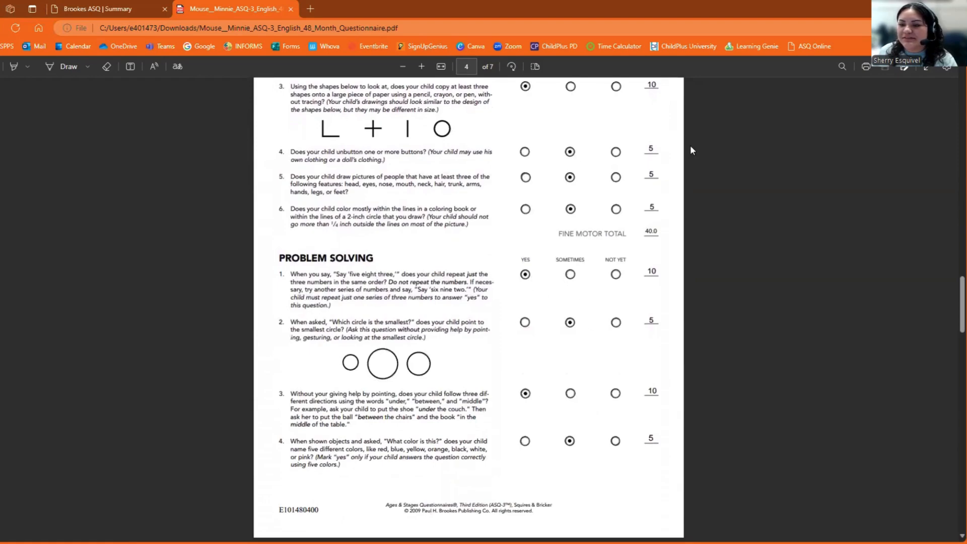
pyautogui.scroll(-17, 665, 368)
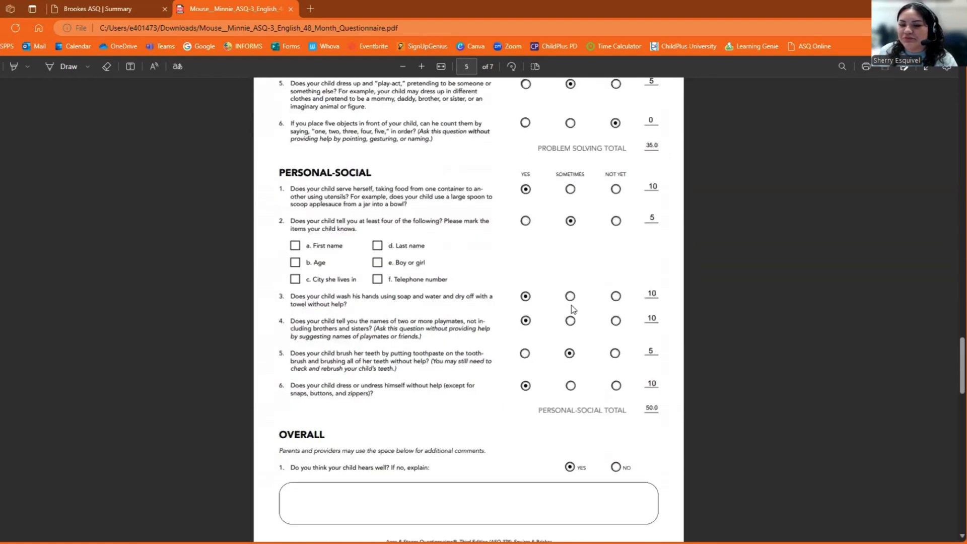
pyautogui.scroll(-6, 607, 394)
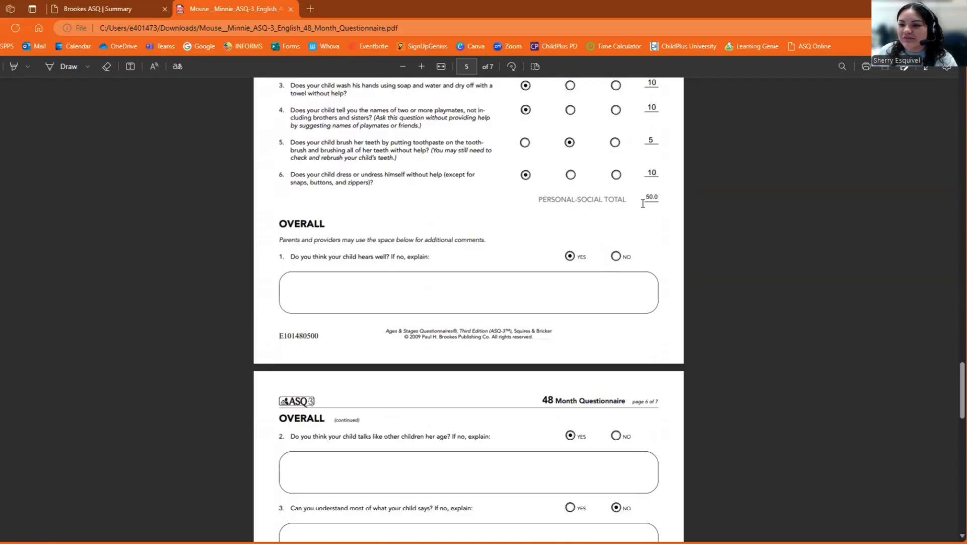
pyautogui.scroll(-18, 605, 246)
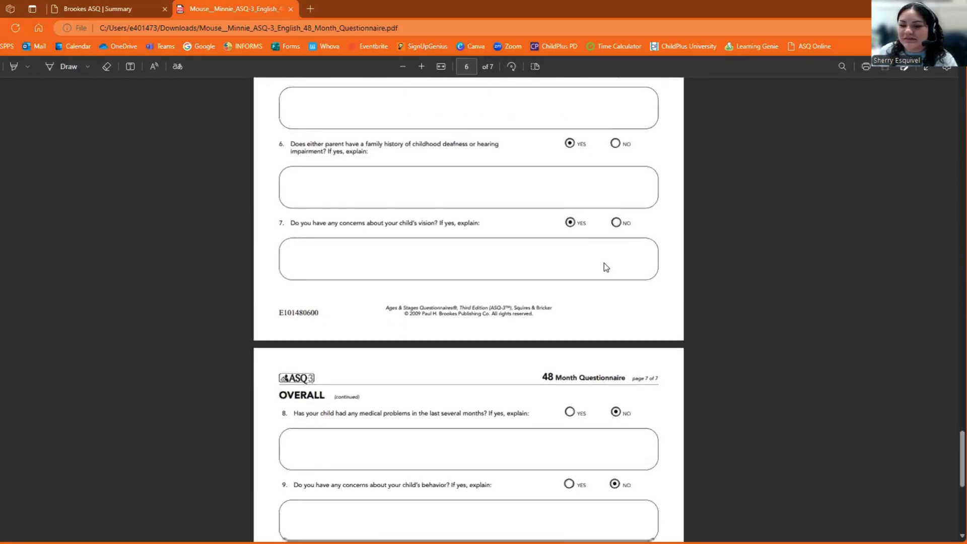
pyautogui.scroll(-10, 603, 263)
pyautogui.click(290, 9)
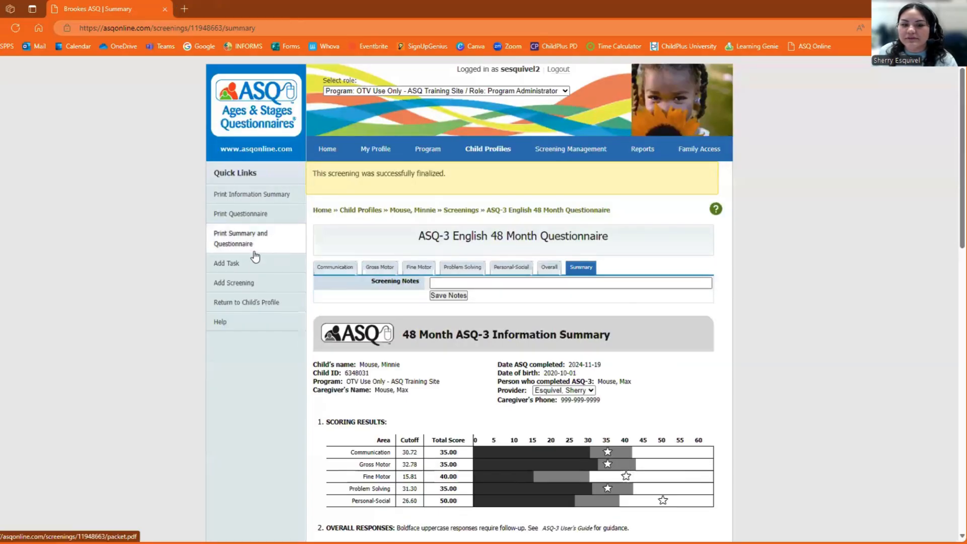
# Generate the combined summary and questionnaire packet, open the downloaded PDF and look over its information summary pages
pyautogui.click(275, 239)
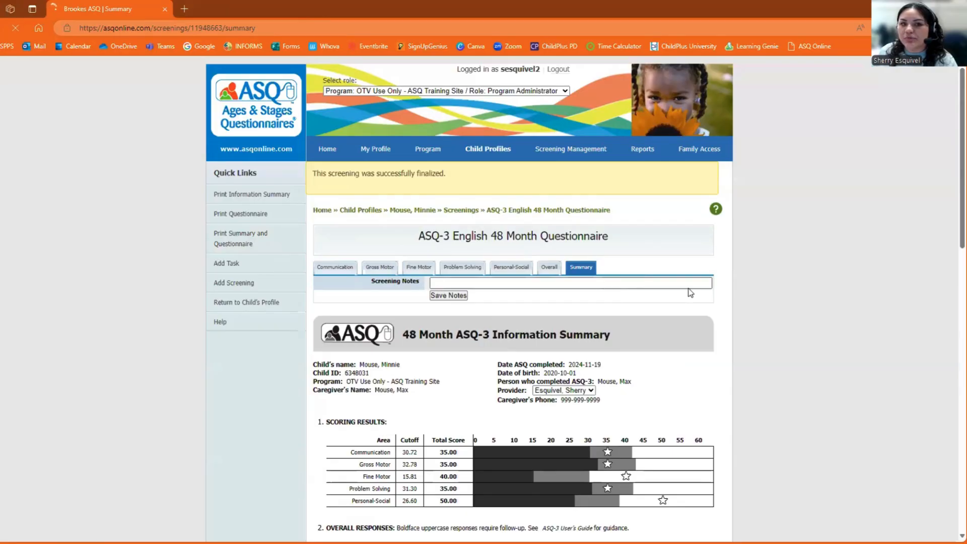
pyautogui.click(785, 69)
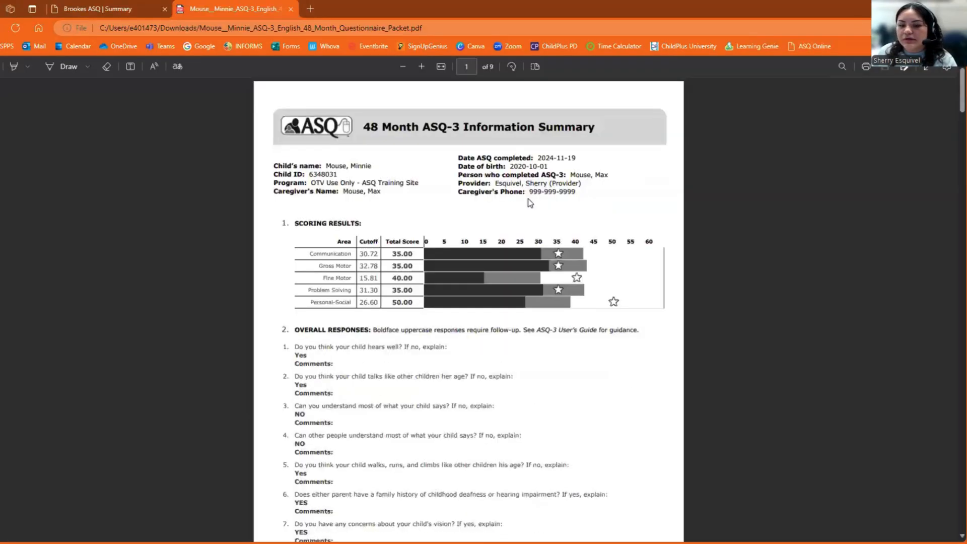
pyautogui.scroll(-10, 530, 202)
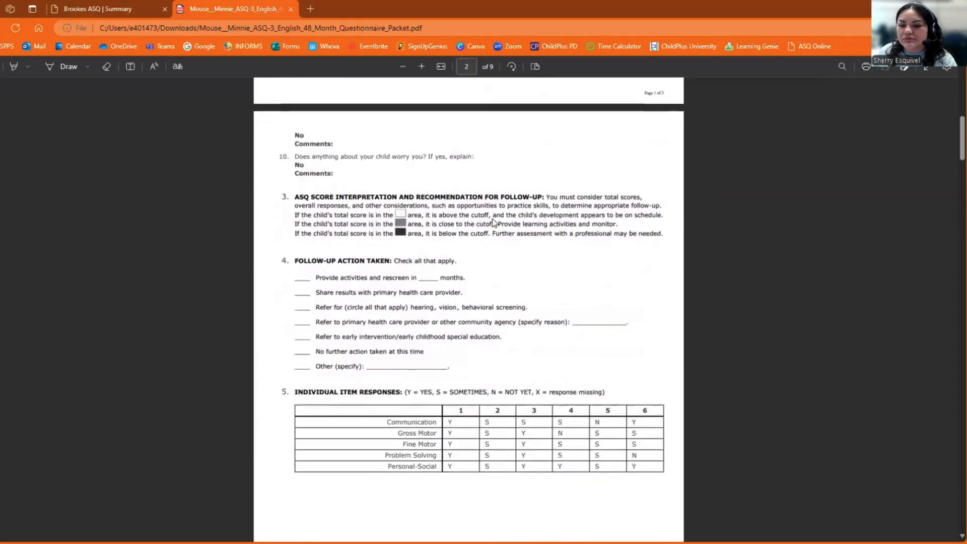
pyautogui.scroll(-7, 494, 222)
pyautogui.scroll(15, 493, 226)
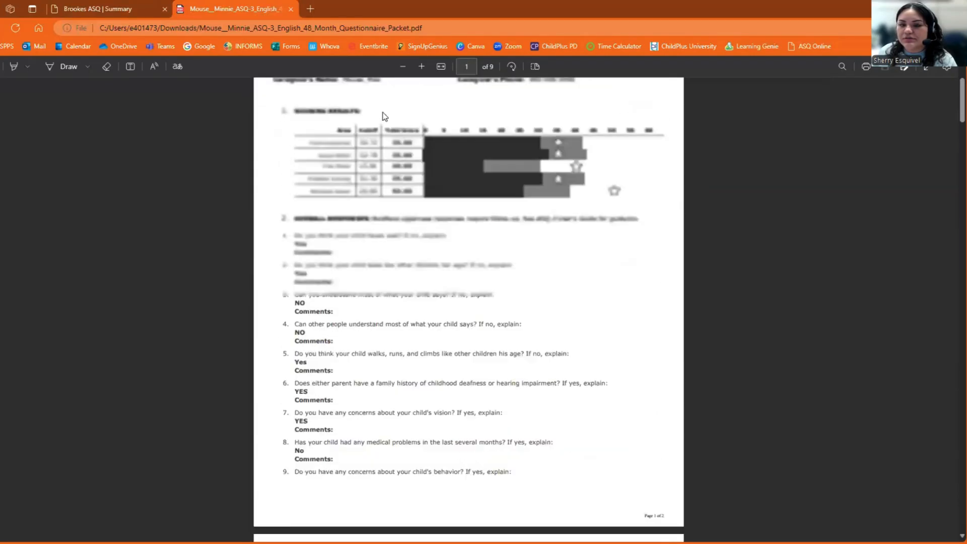
pyautogui.scroll(3, 385, 116)
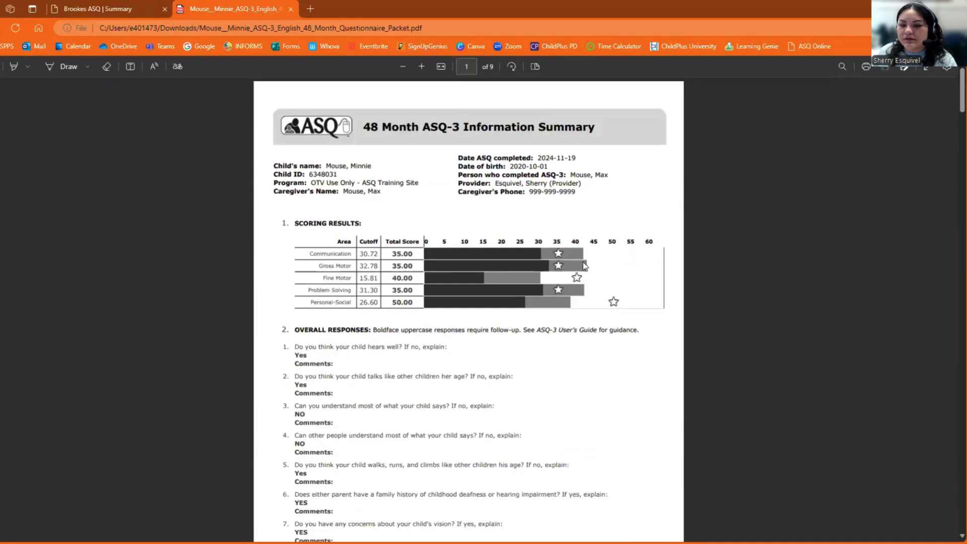
# Look through the packet from the item responses to the last questionnaire page, return to its beginning and close the PDF
pyautogui.scroll(-15, 585, 310)
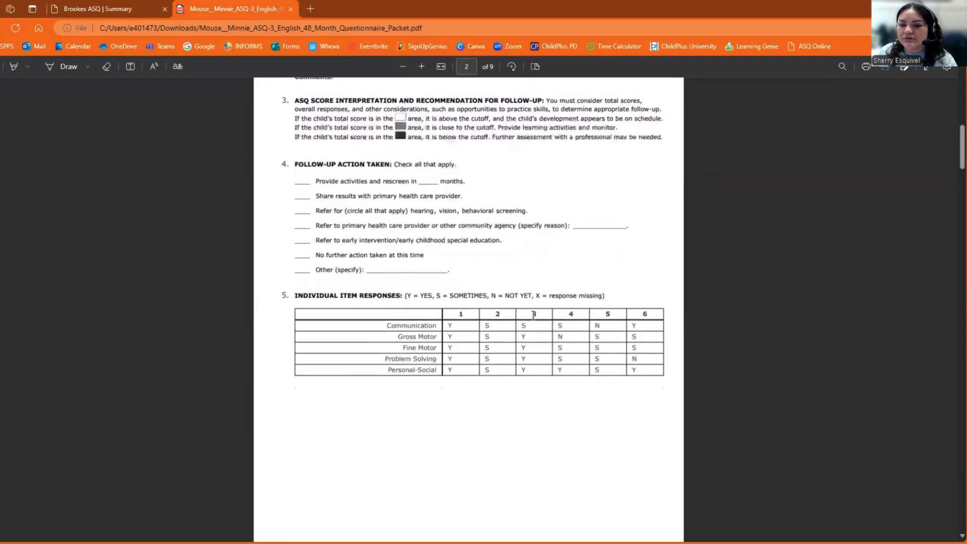
pyautogui.scroll(-10, 497, 323)
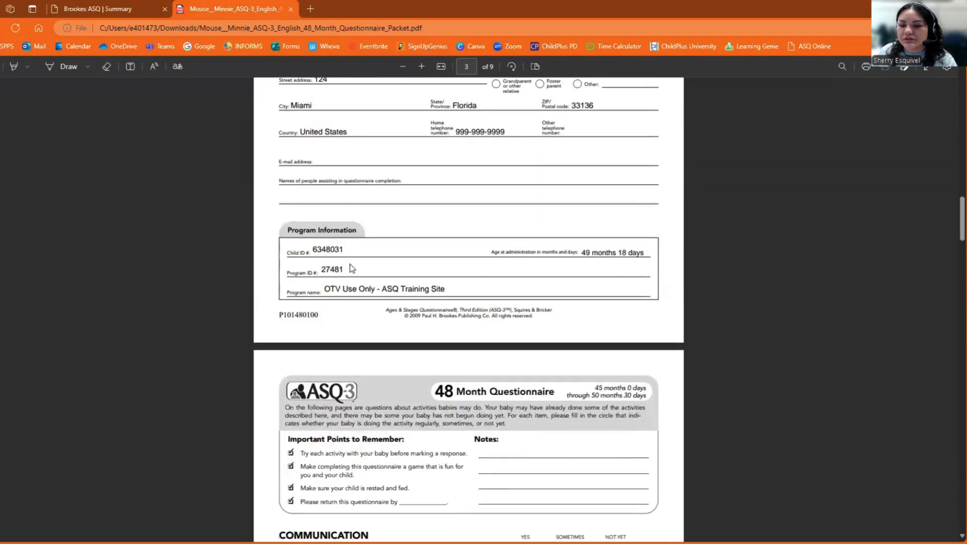
pyautogui.scroll(-2, 351, 267)
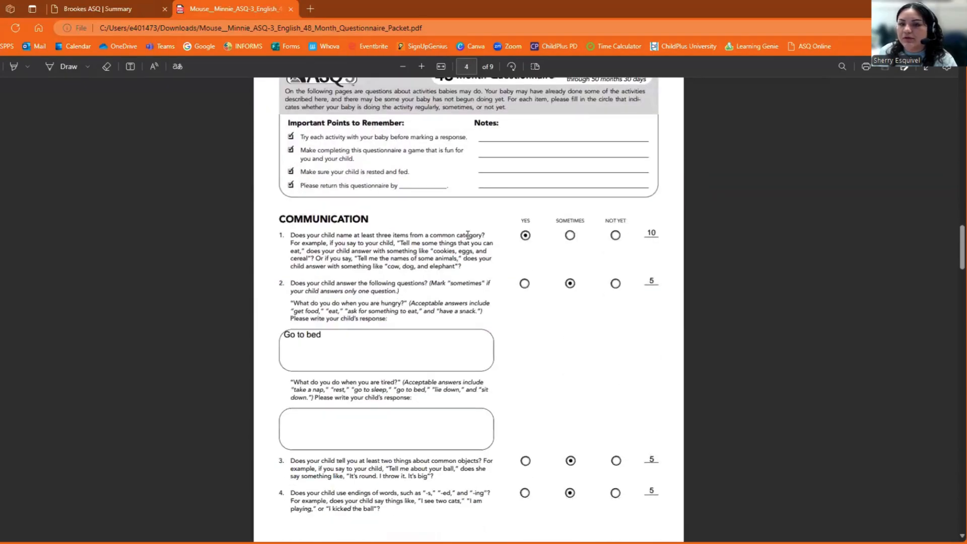
pyautogui.scroll(-10, 543, 359)
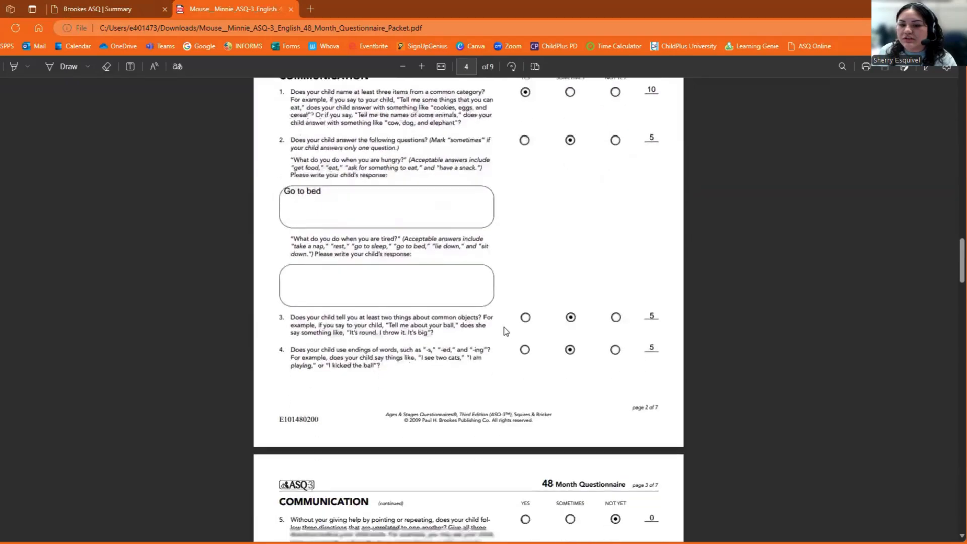
pyautogui.scroll(-20, 506, 331)
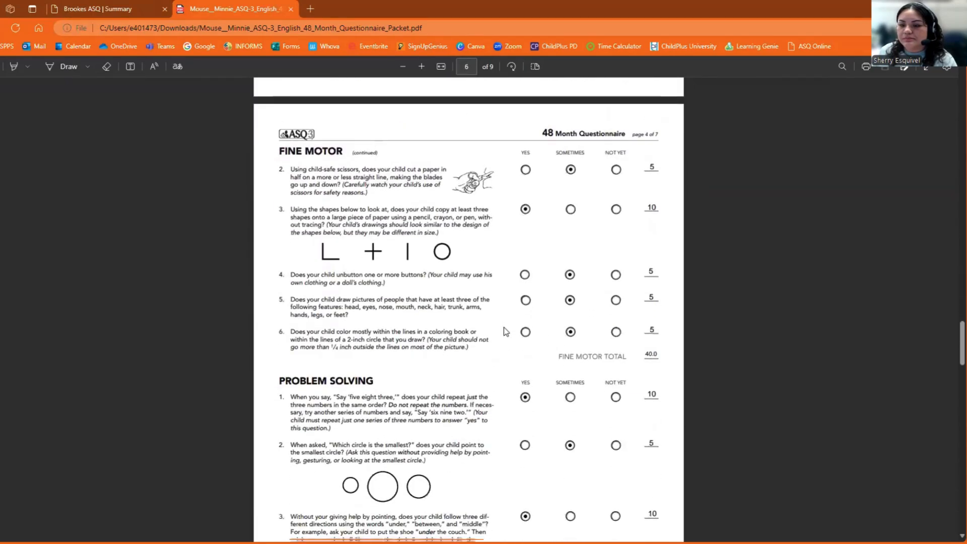
pyautogui.scroll(-6, 506, 331)
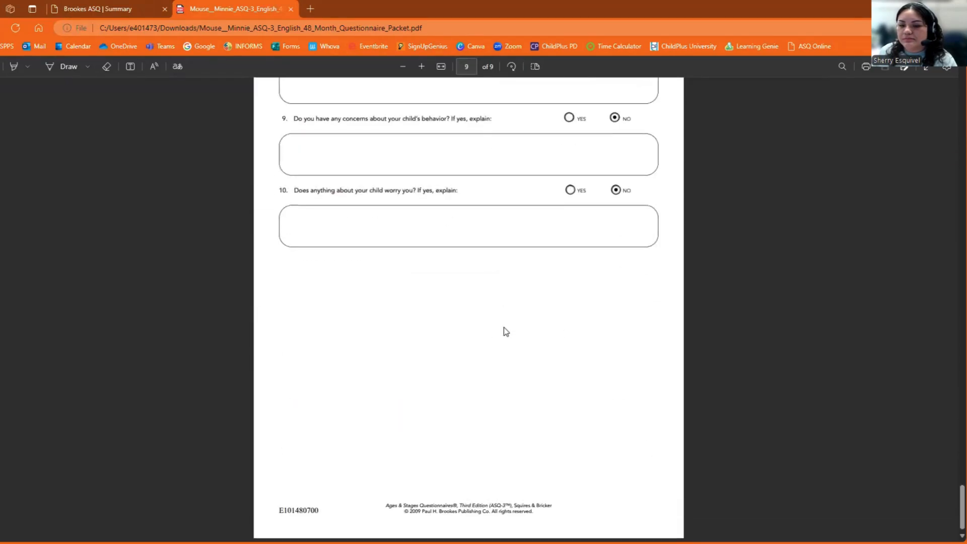
pyautogui.scroll(20, 506, 331)
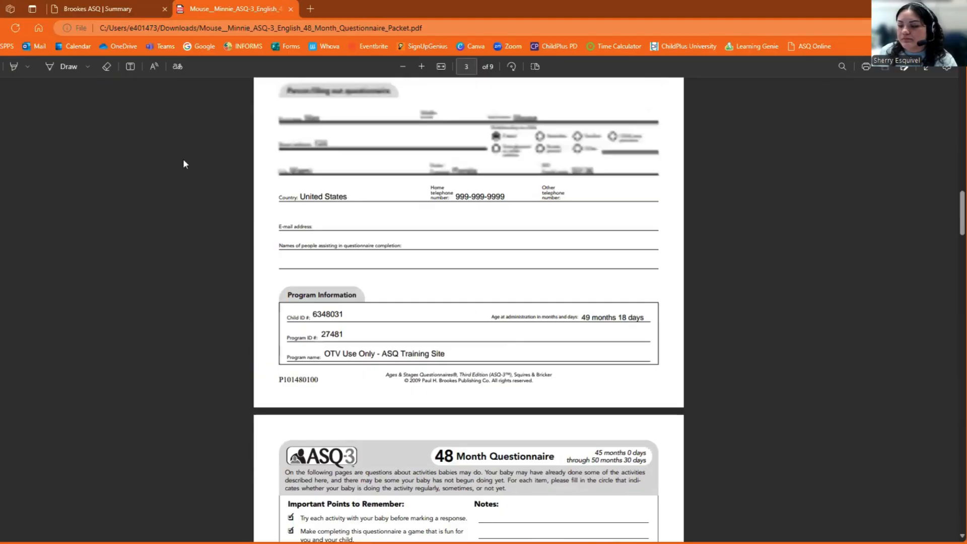
pyautogui.scroll(20, 506, 331)
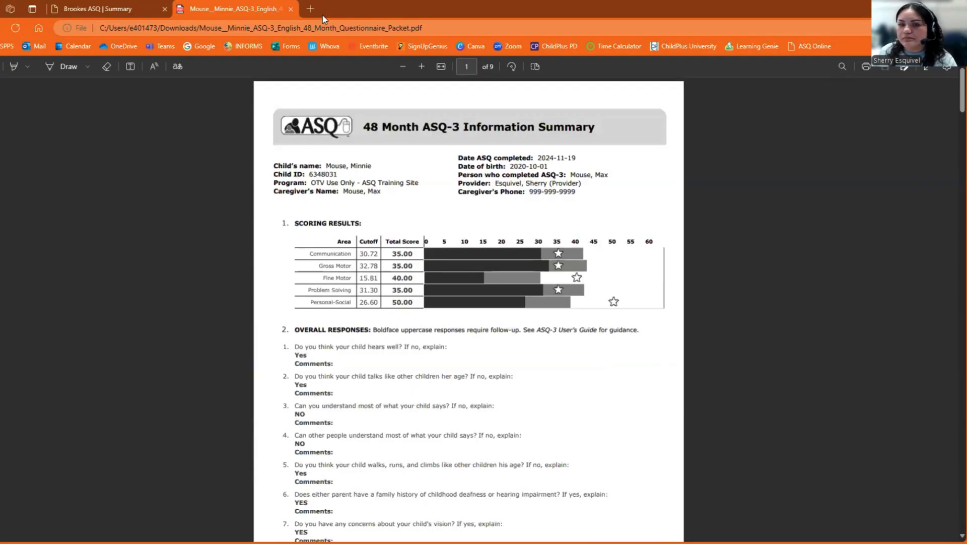
pyautogui.click(291, 9)
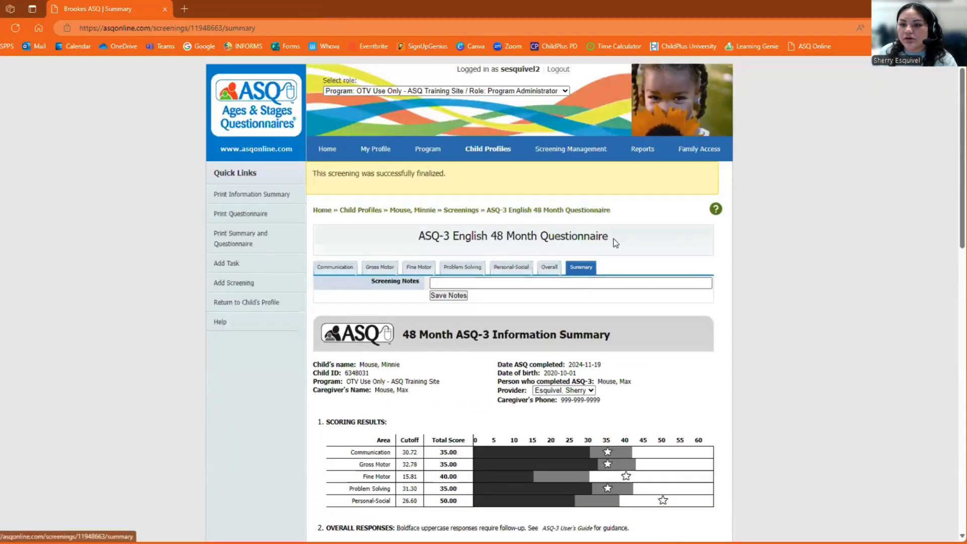
# Look over the online summary, return to the program's child profiles and open the screened child's profile at its screenings list
pyautogui.scroll(-15, 614, 239)
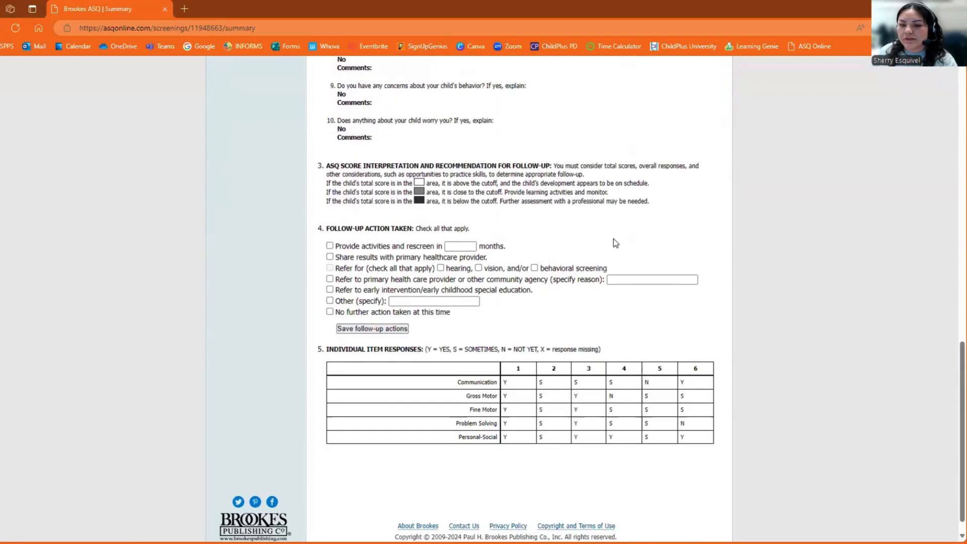
pyautogui.scroll(15, 614, 239)
pyautogui.scroll(3, 614, 238)
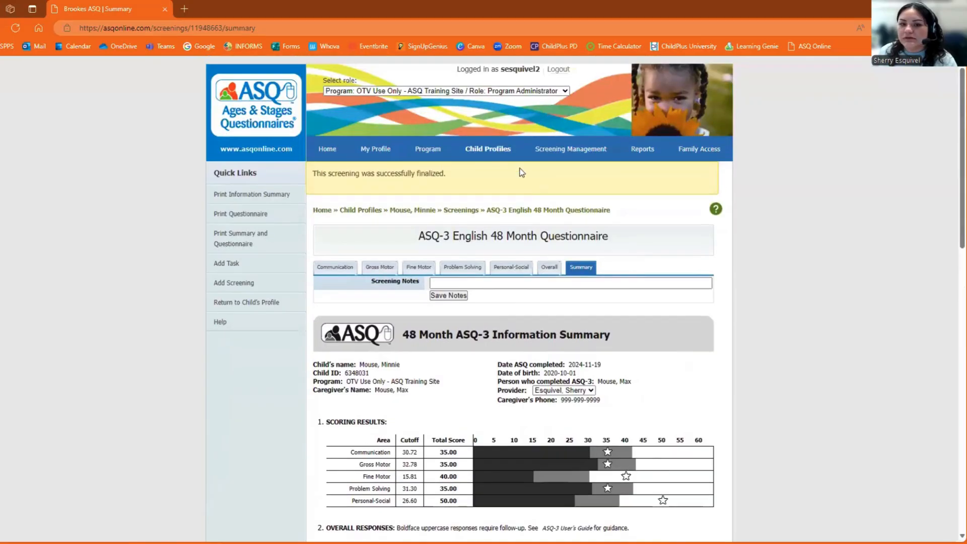
pyautogui.click(498, 150)
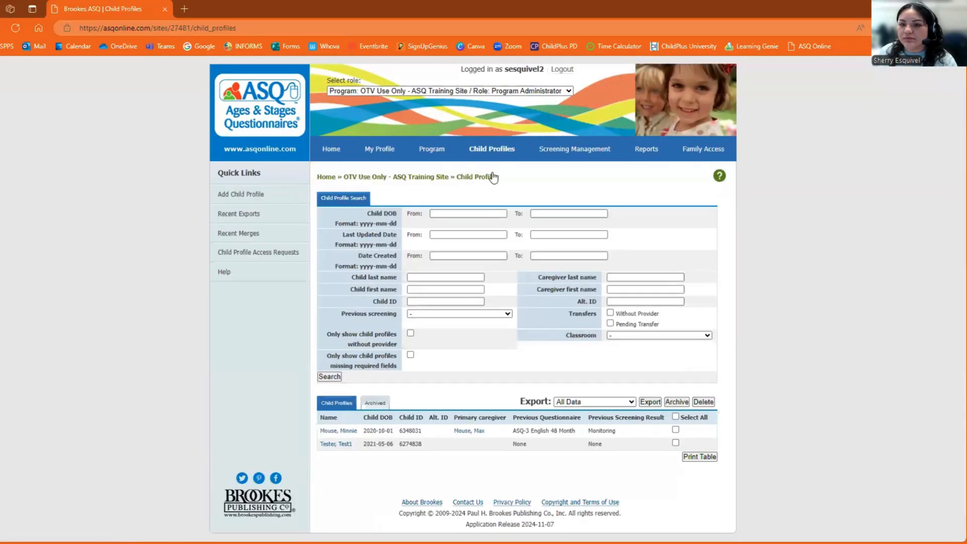
pyautogui.click(349, 437)
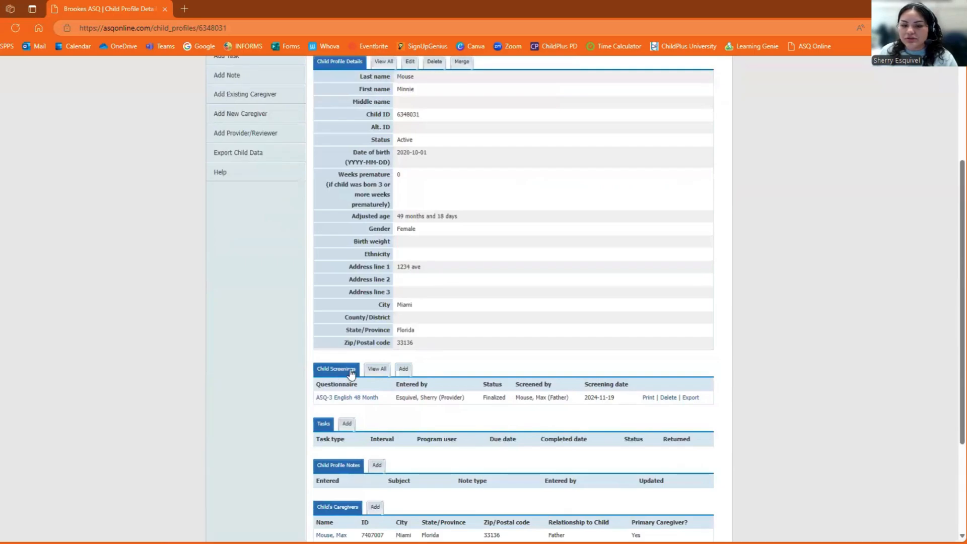
# Start a new screening for the child and set the father as the caregiver who completed it
pyautogui.click(405, 371)
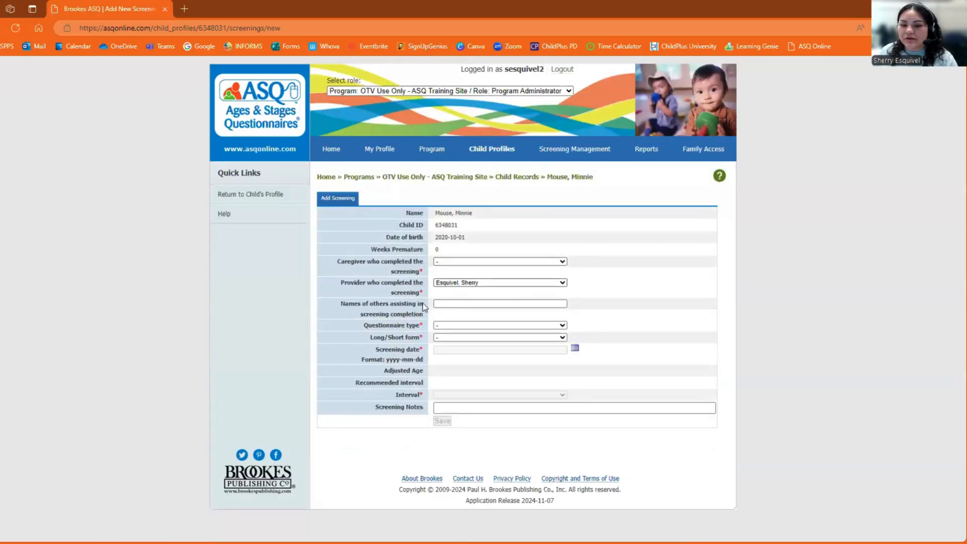
pyautogui.click(452, 262)
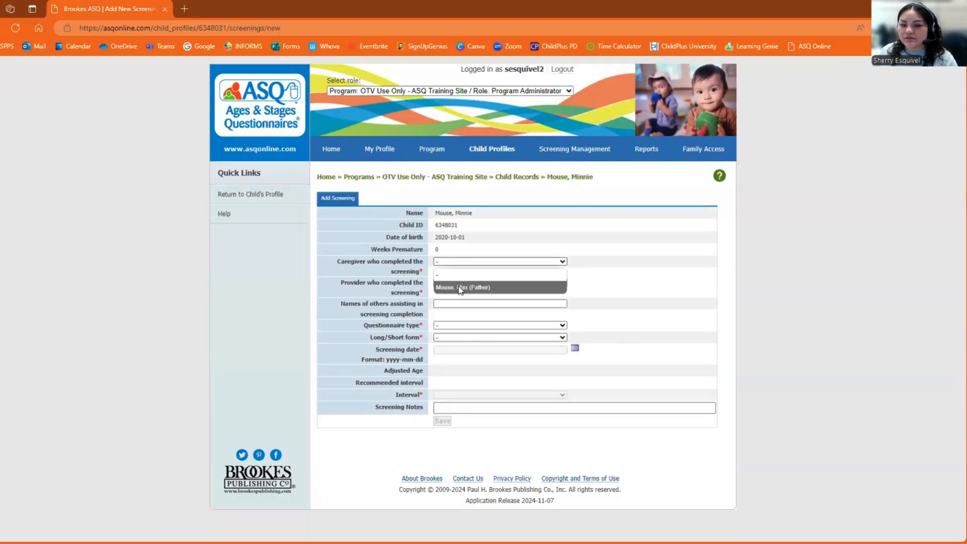
pyautogui.click(460, 288)
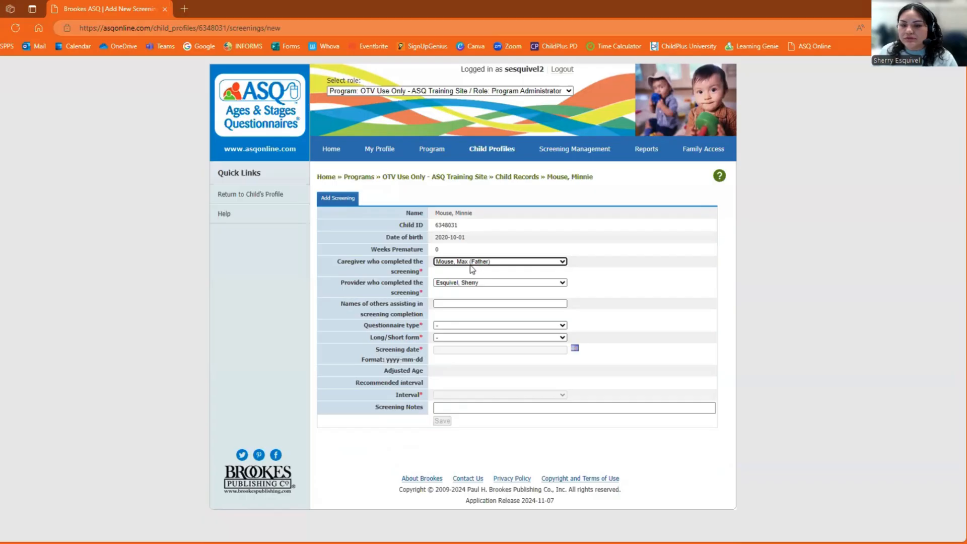
pyautogui.click(443, 270)
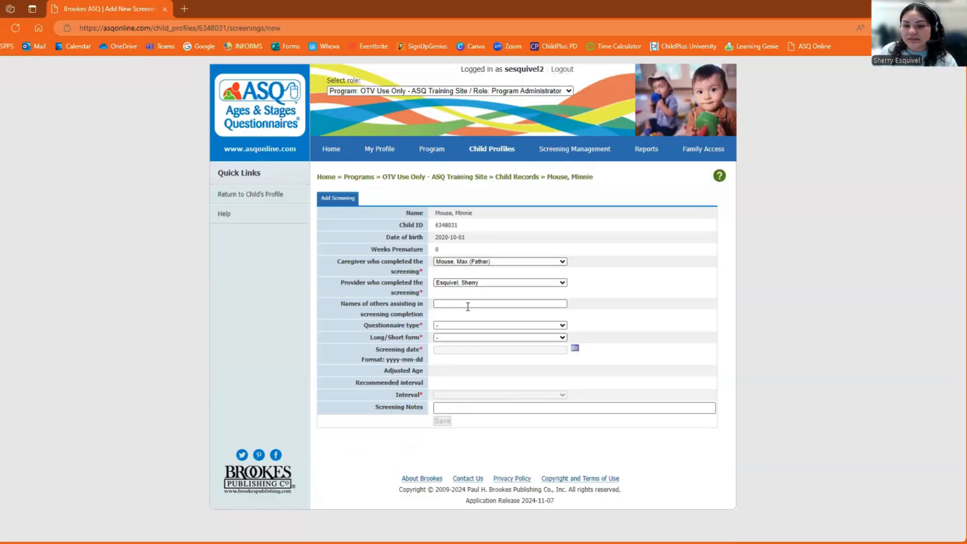
# Set the questionnaire type to ASQ-3 English in the Short form, date the screening 2024-11-19 and save it
pyautogui.click(463, 326)
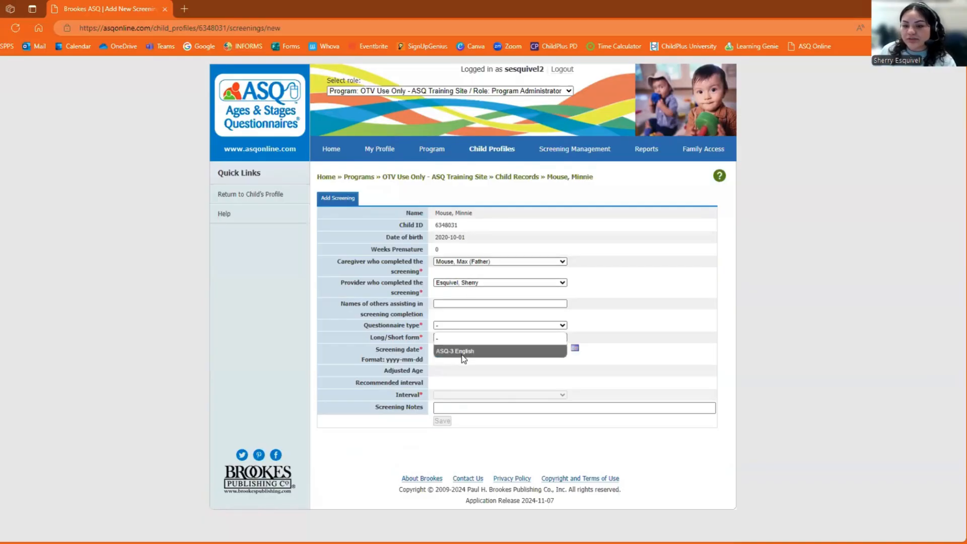
pyautogui.click(464, 348)
pyautogui.click(462, 339)
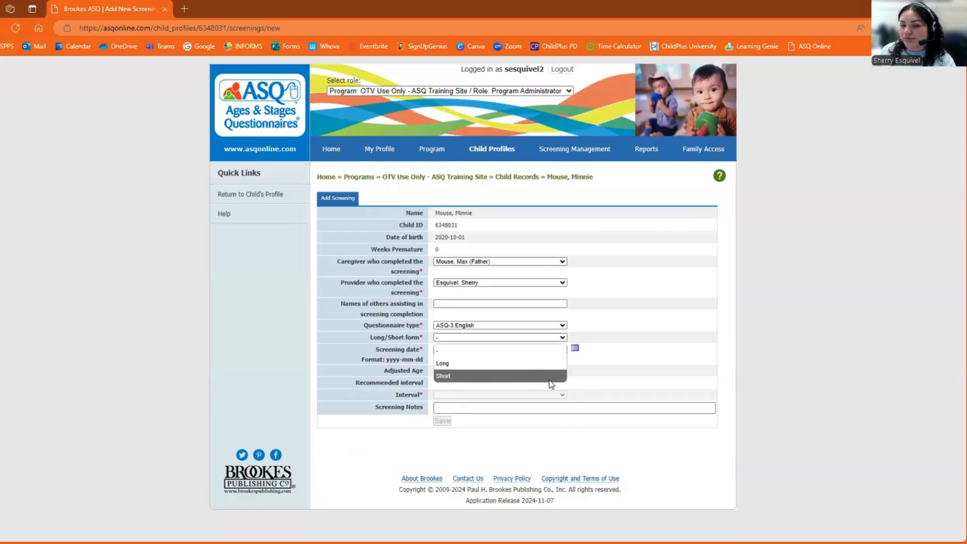
pyautogui.click(486, 375)
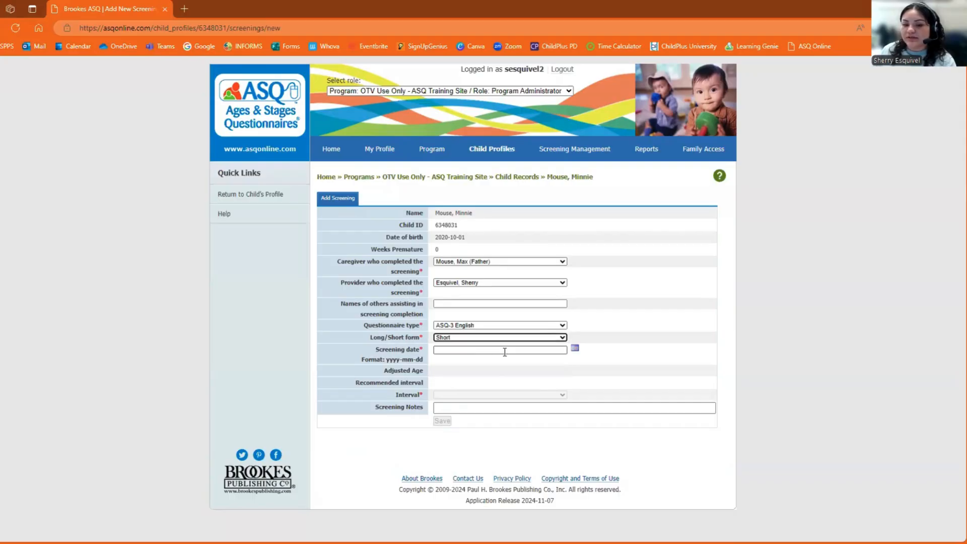
pyautogui.click(575, 350)
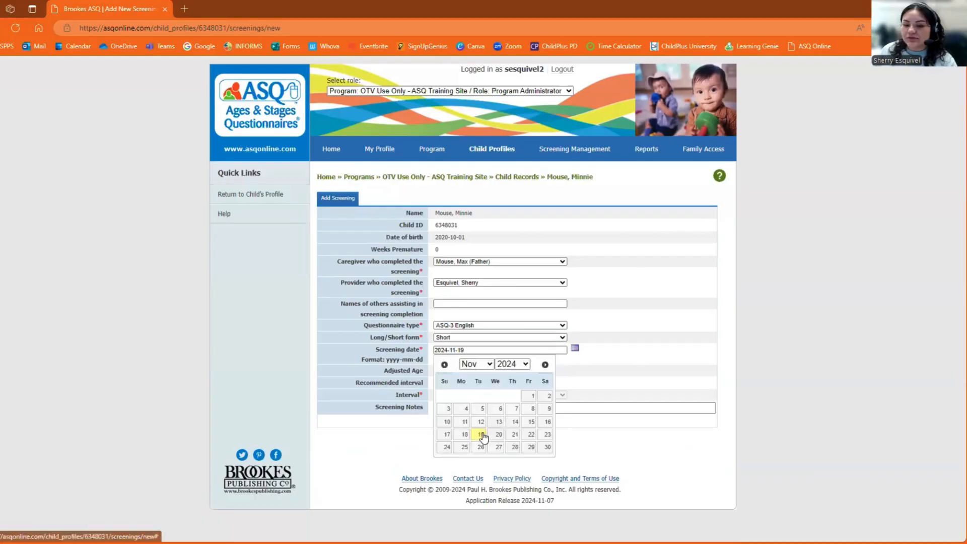
pyautogui.click(480, 434)
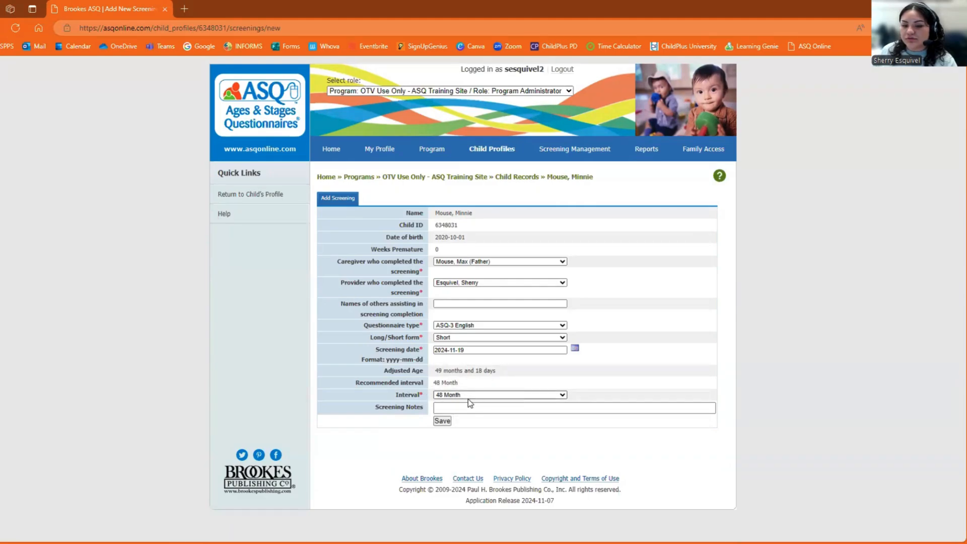
pyautogui.click(442, 422)
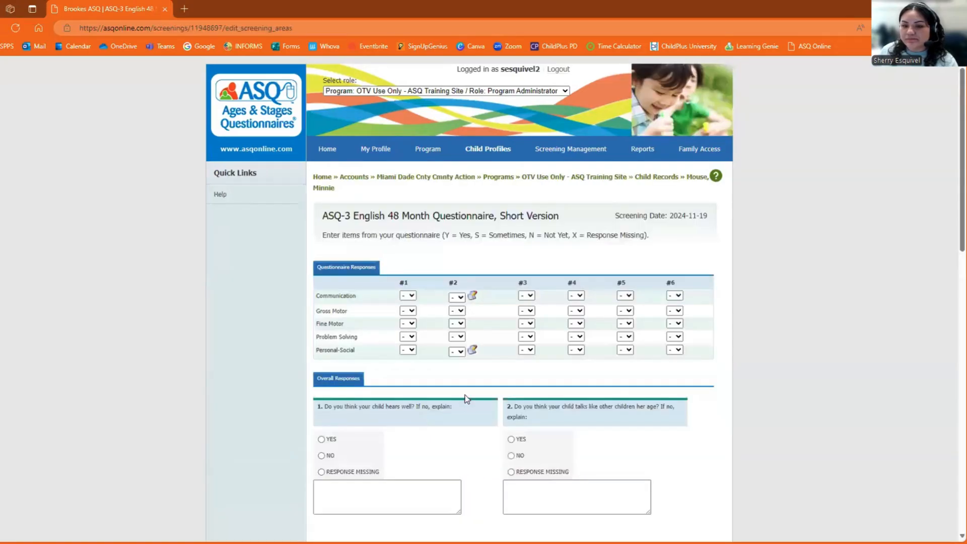
# Enter the Communication responses for items 1 to 6 as Y, S, Y, N, Y, Y
pyautogui.scroll(-1, 465, 395)
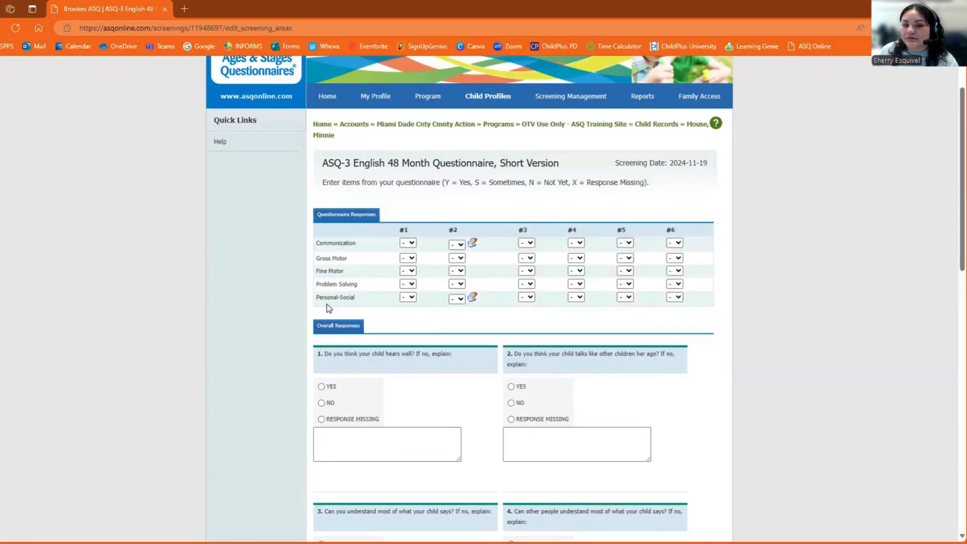
pyautogui.click(408, 244)
pyautogui.click(408, 271)
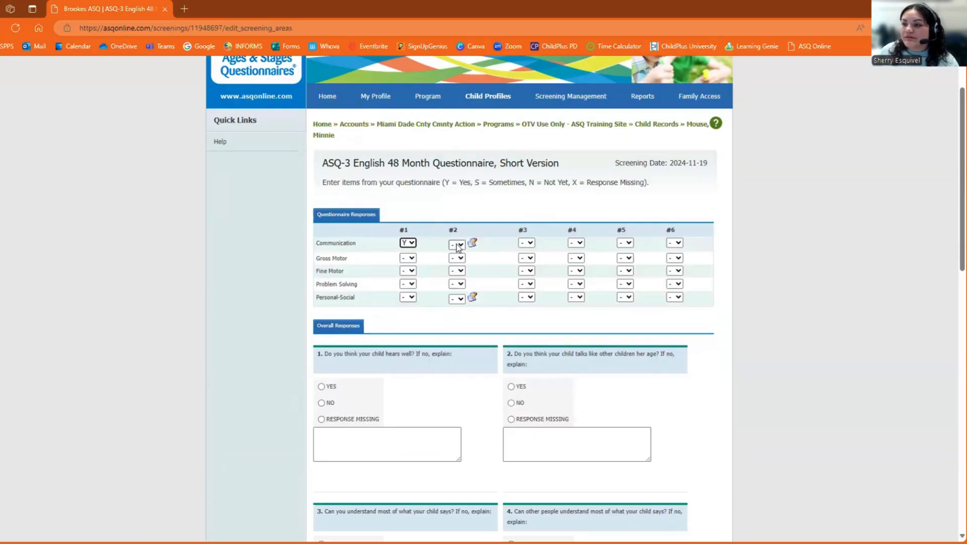
pyautogui.click(457, 245)
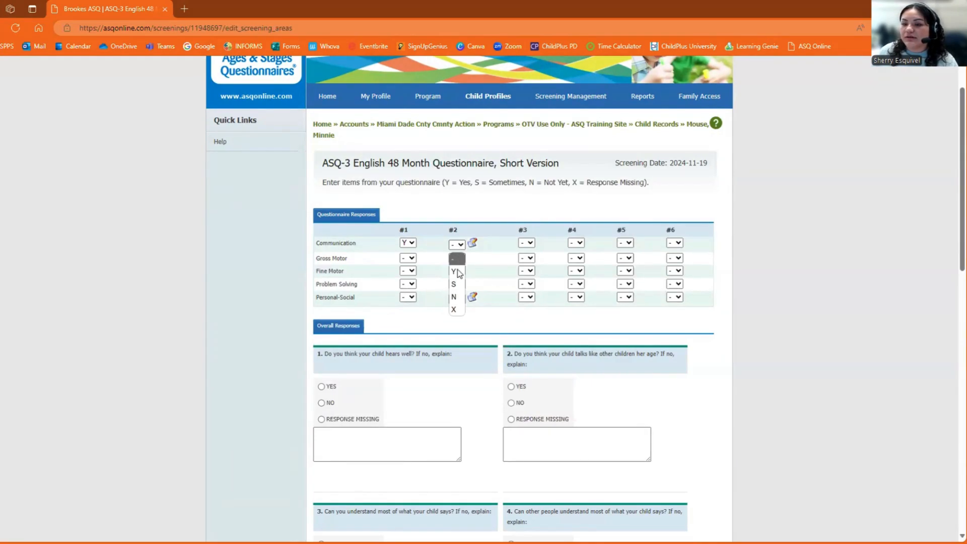
pyautogui.click(454, 284)
pyautogui.click(527, 244)
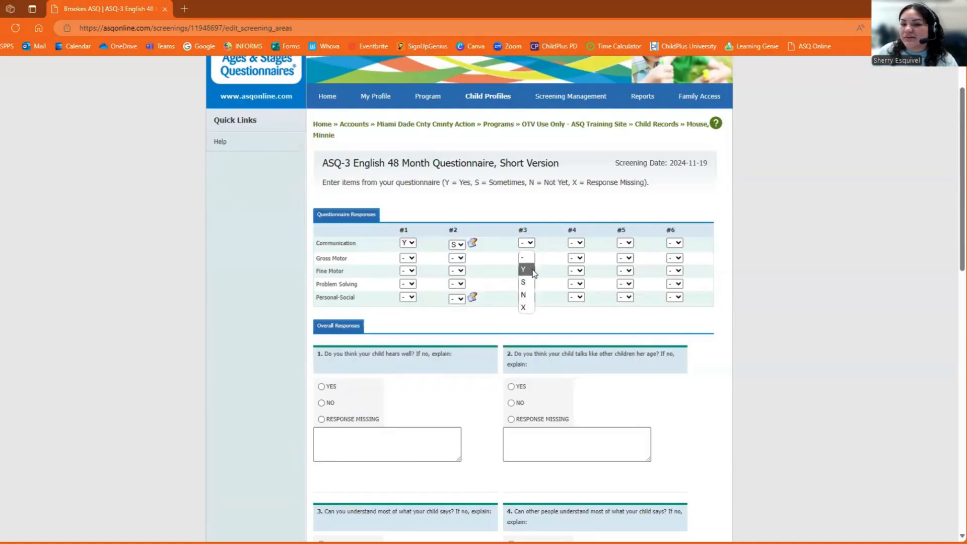
pyautogui.click(533, 273)
pyautogui.click(580, 243)
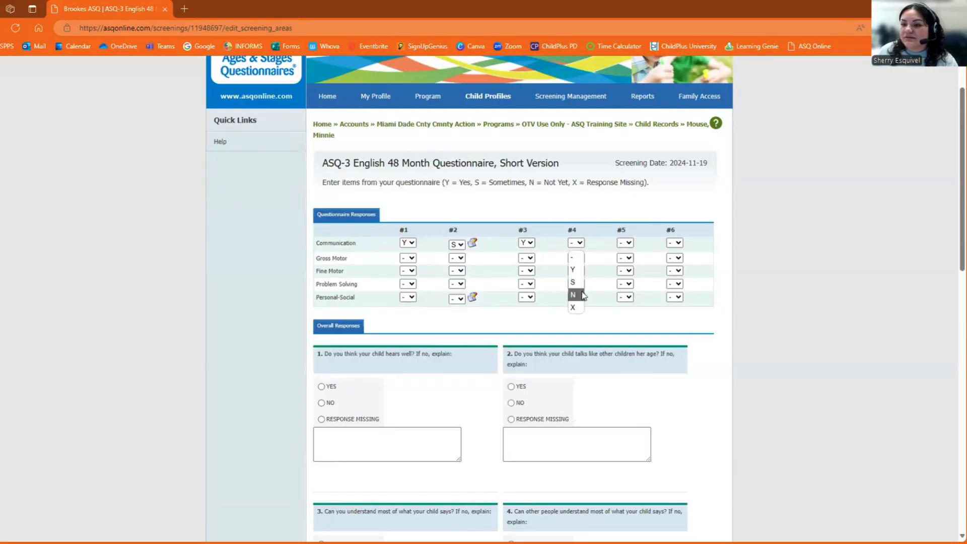
pyautogui.click(574, 295)
pyautogui.click(625, 243)
pyautogui.click(632, 270)
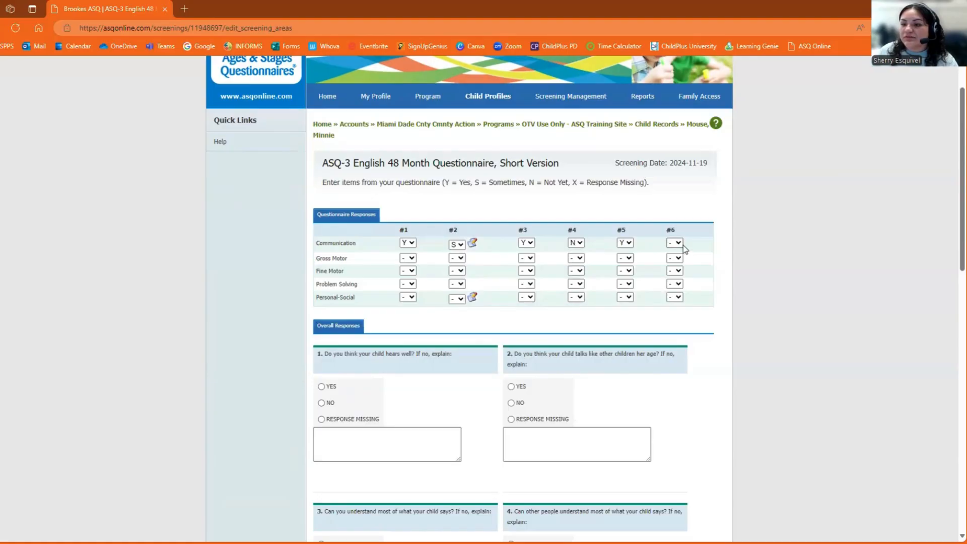
pyautogui.click(680, 244)
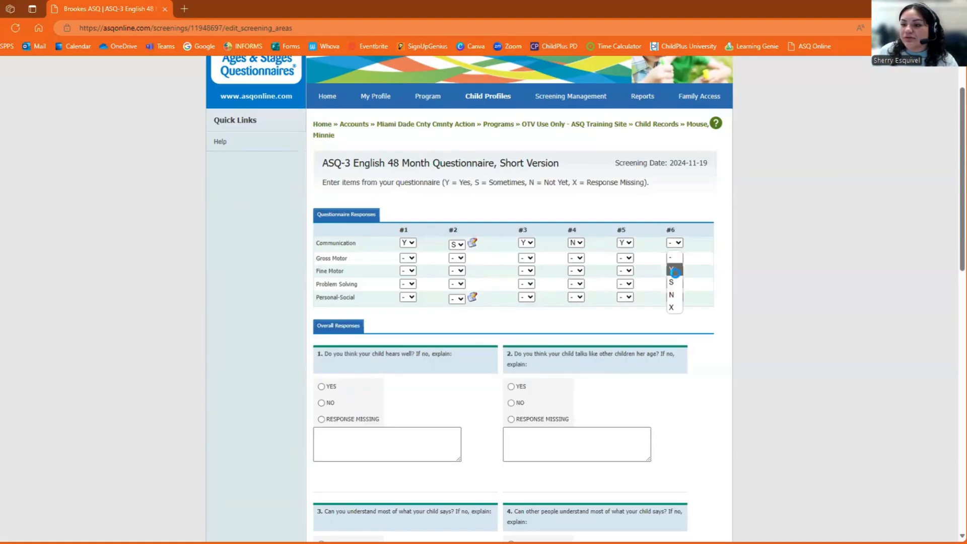
# Enter the Gross Motor responses for items 1 to 6 as Y, Y, X, N, Y, S
pyautogui.click(625, 258)
pyautogui.click(624, 285)
pyautogui.click(571, 258)
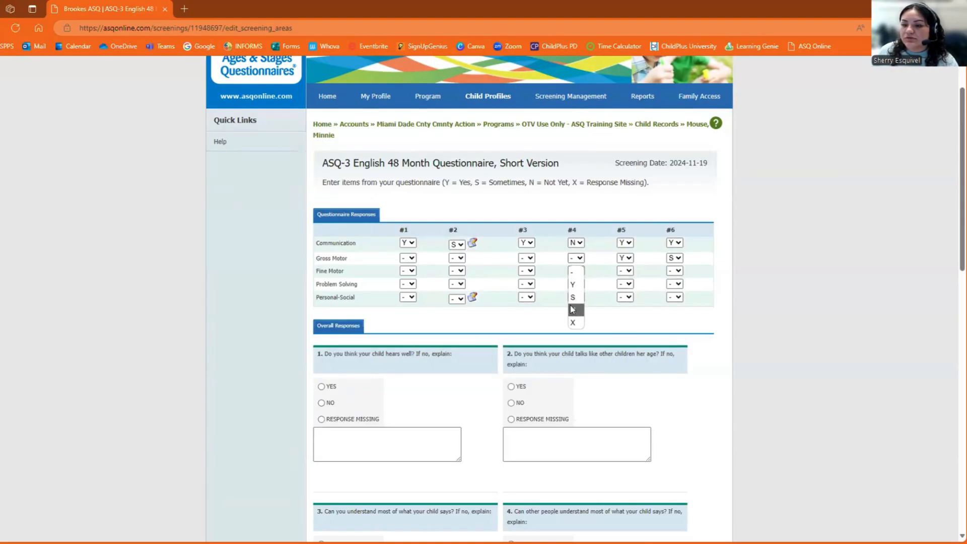
pyautogui.click(530, 258)
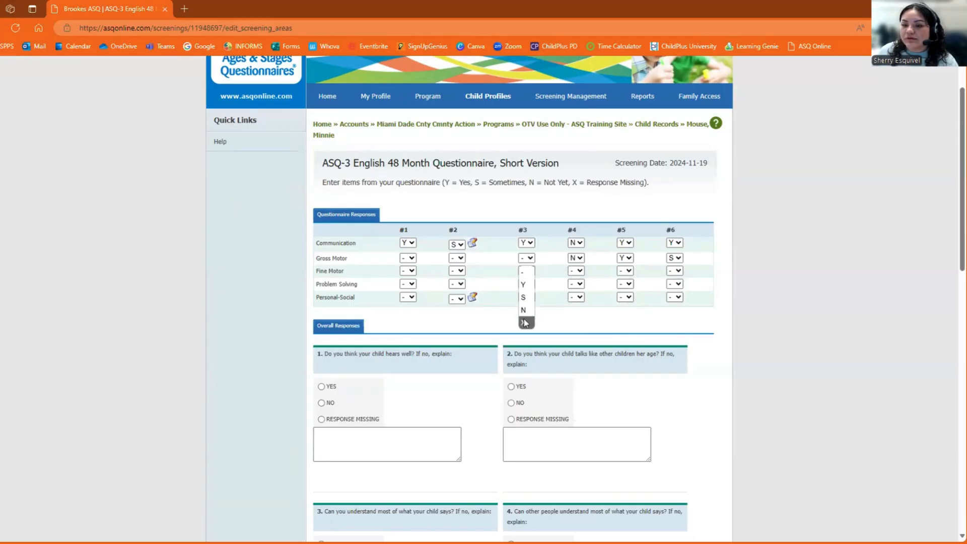
pyautogui.click(526, 323)
pyautogui.click(457, 258)
pyautogui.click(456, 284)
pyautogui.click(406, 258)
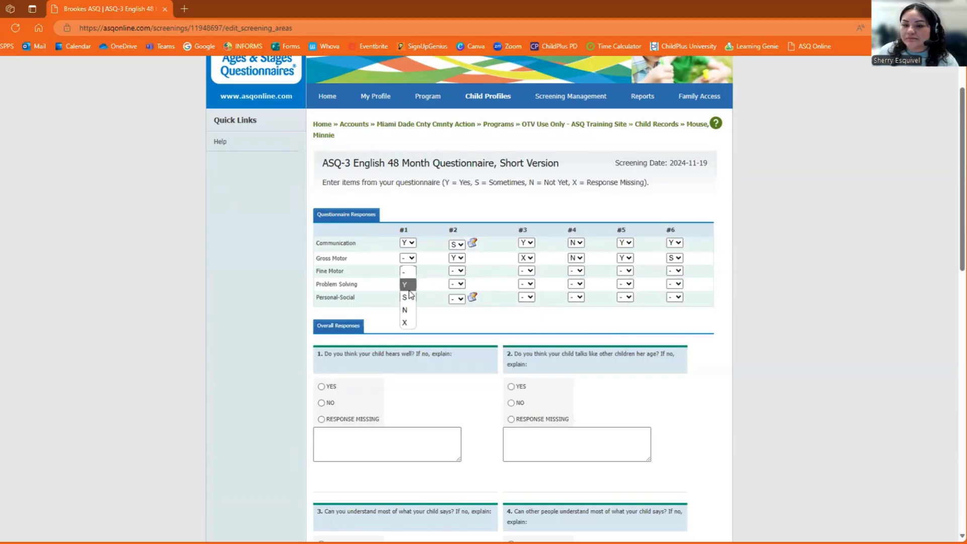
pyautogui.click(404, 285)
# Enter the responses to items 1 to 3: Fine Motor S, Y, N; Problem Solving N, Y, Y; Personal-Social Y, N, Y
pyautogui.click(408, 270)
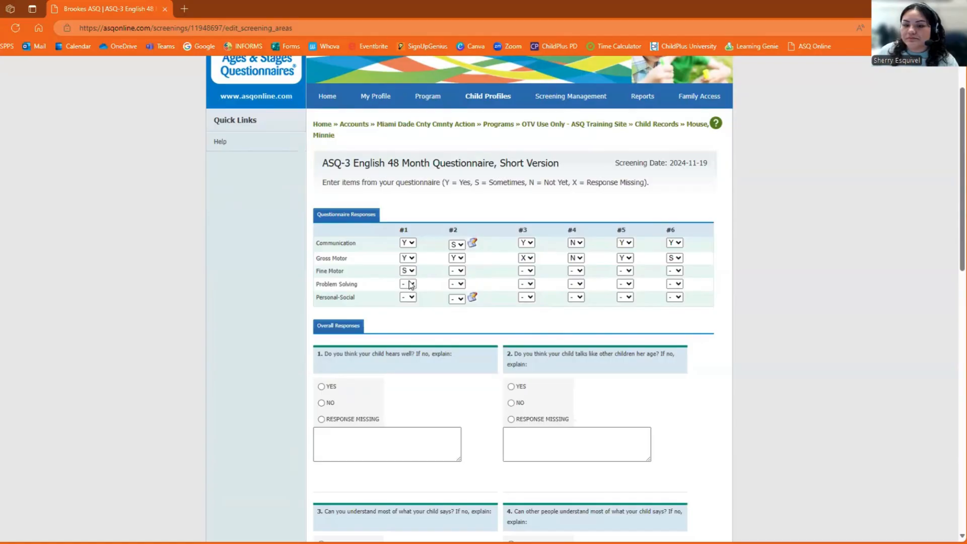
pyautogui.click(404, 310)
pyautogui.click(408, 284)
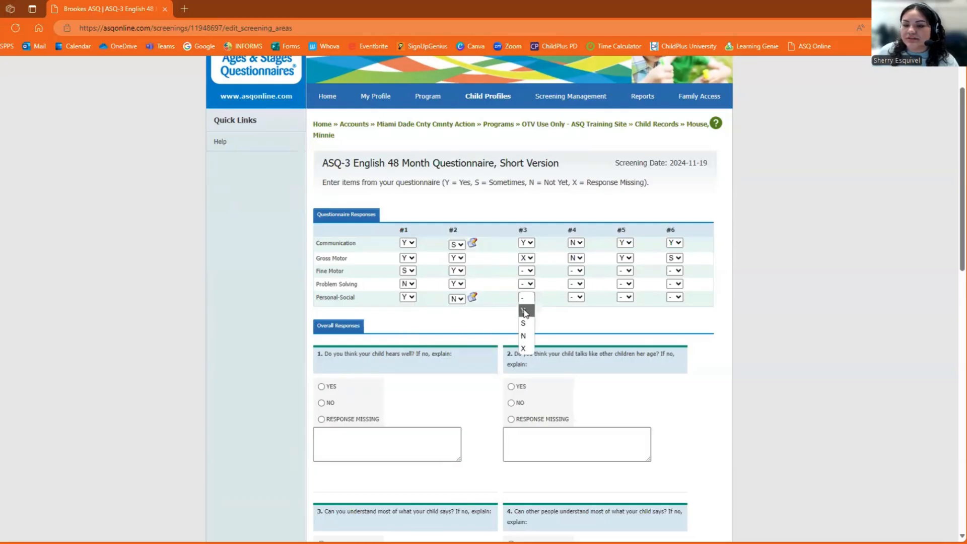
pyautogui.click(524, 311)
pyautogui.click(528, 284)
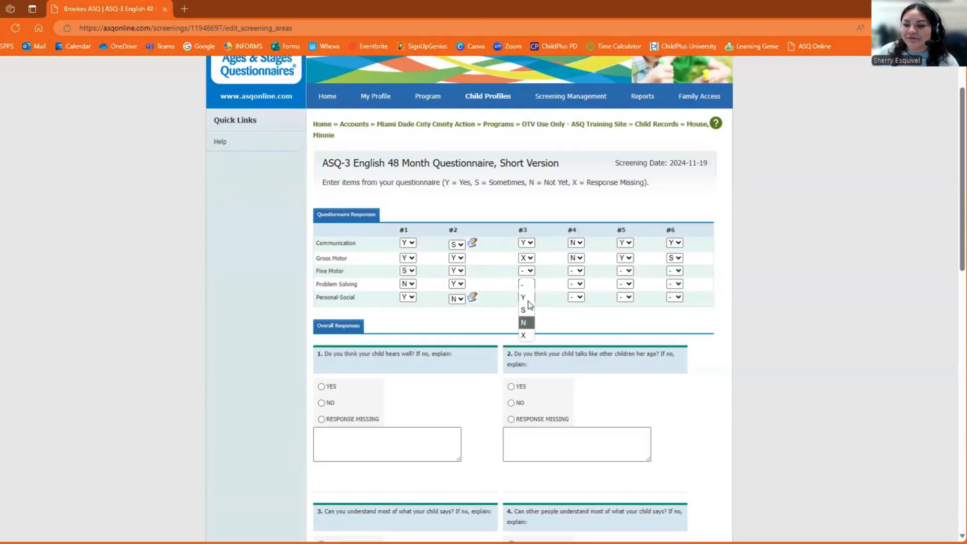
# Enter the responses to items 4 to 6: Fine Motor S, S, Y; Problem Solving Y, Y, N; Personal-Social Y, N, S
pyautogui.click(576, 270)
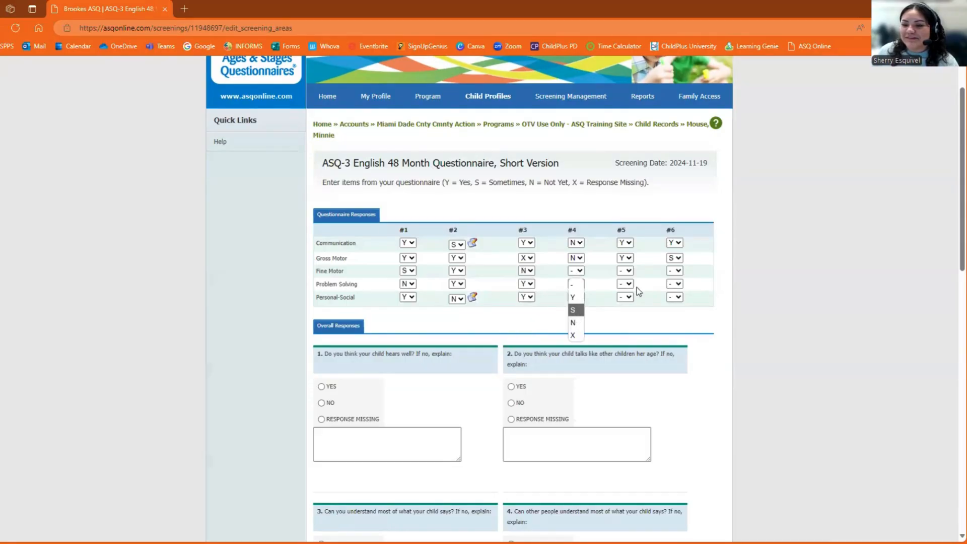
pyautogui.click(626, 271)
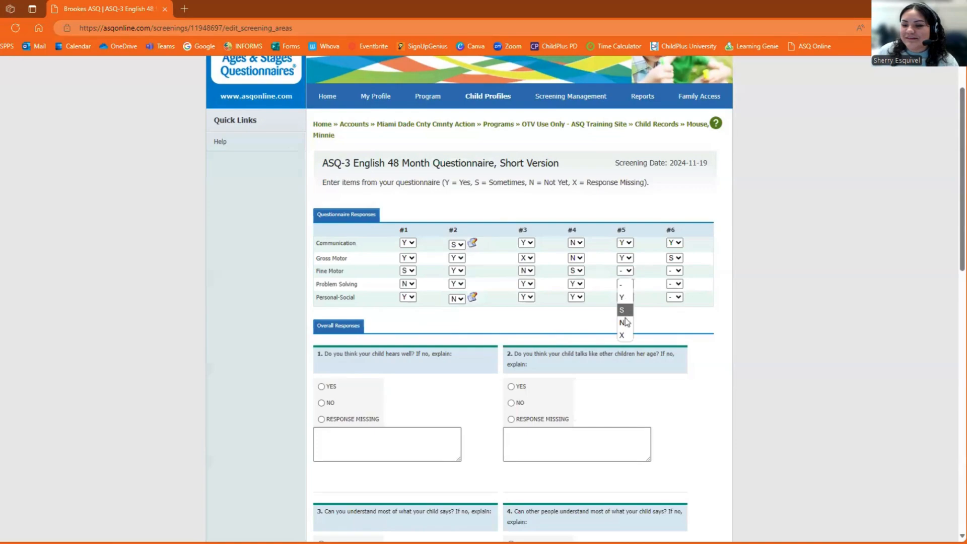
pyautogui.click(625, 309)
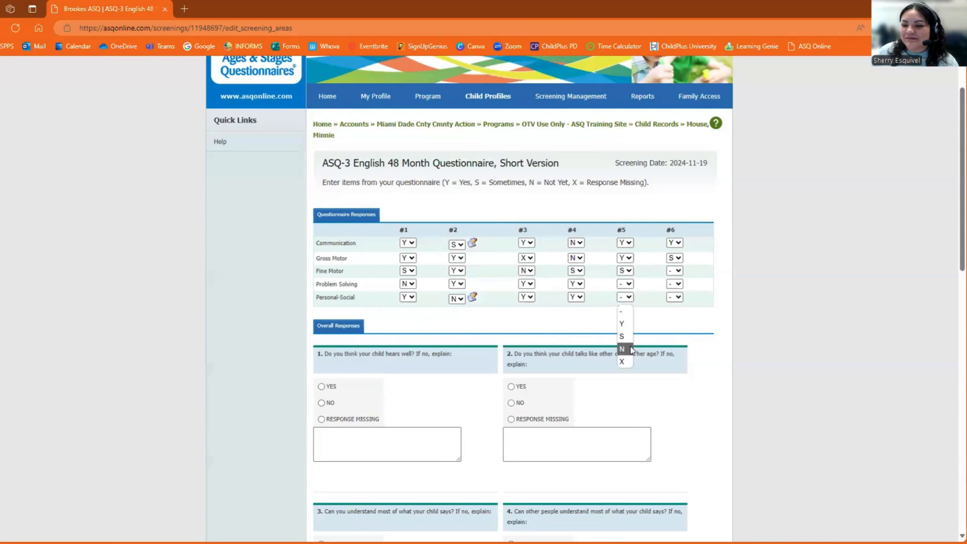
pyautogui.click(625, 284)
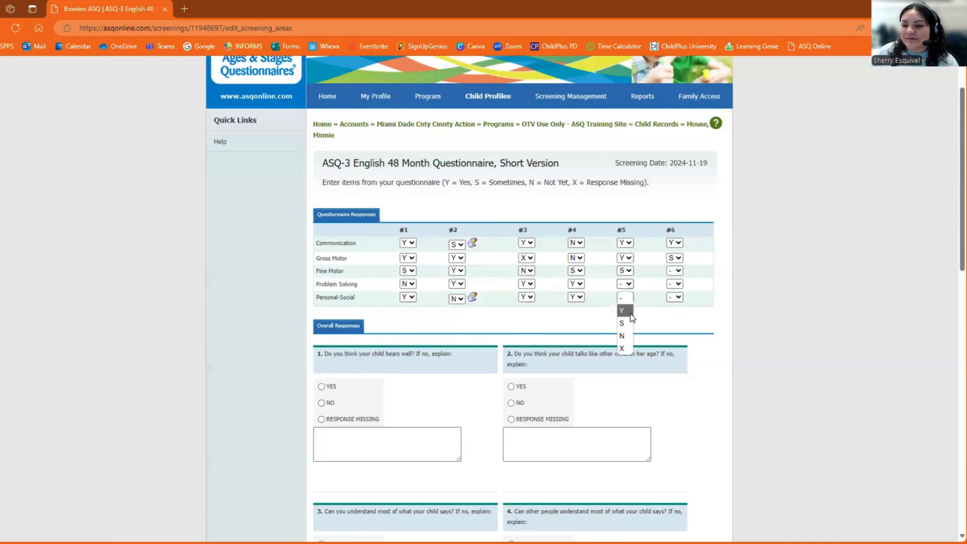
pyautogui.click(674, 338)
pyautogui.click(675, 298)
pyautogui.click(676, 337)
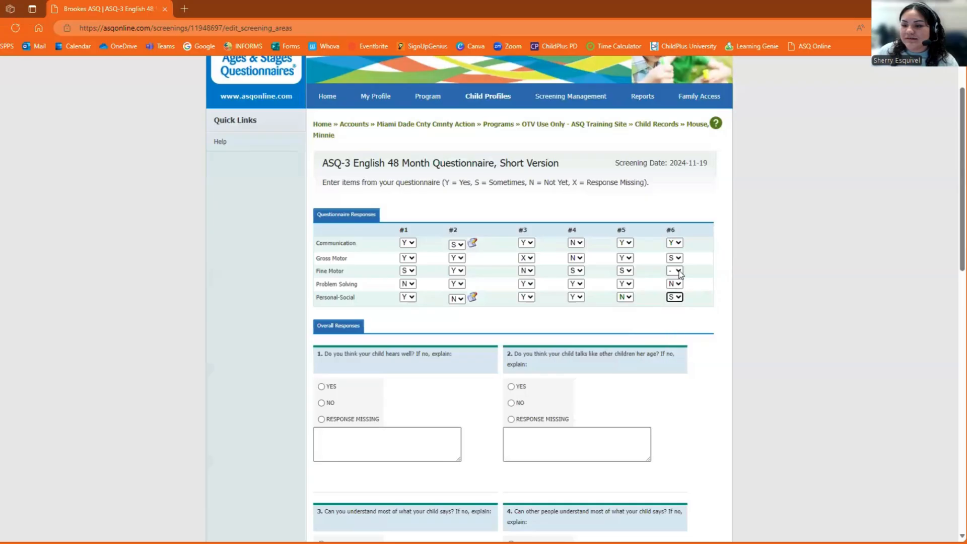
pyautogui.click(678, 301)
pyautogui.click(673, 299)
# Answer Overall questions 1 and 2 (hearing, talking) Yes, and questions 3 and 4 (speech understood by parent and others) No
pyautogui.scroll(-1, 571, 378)
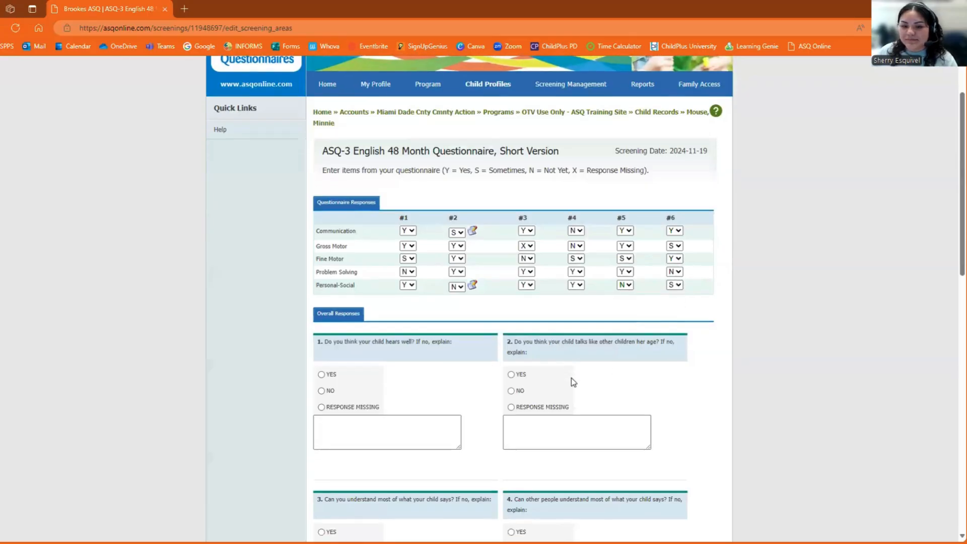
pyautogui.scroll(-2, 439, 392)
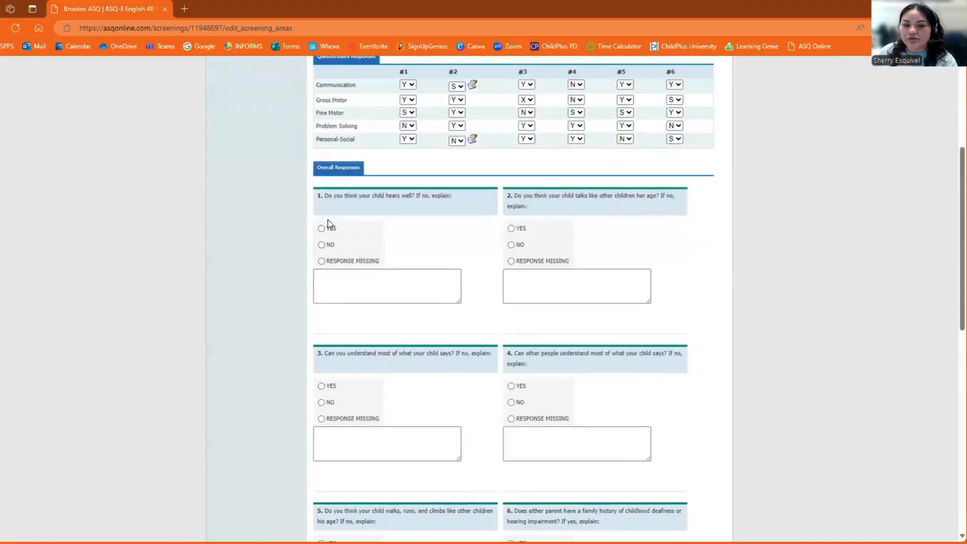
pyautogui.scroll(-1, 582, 231)
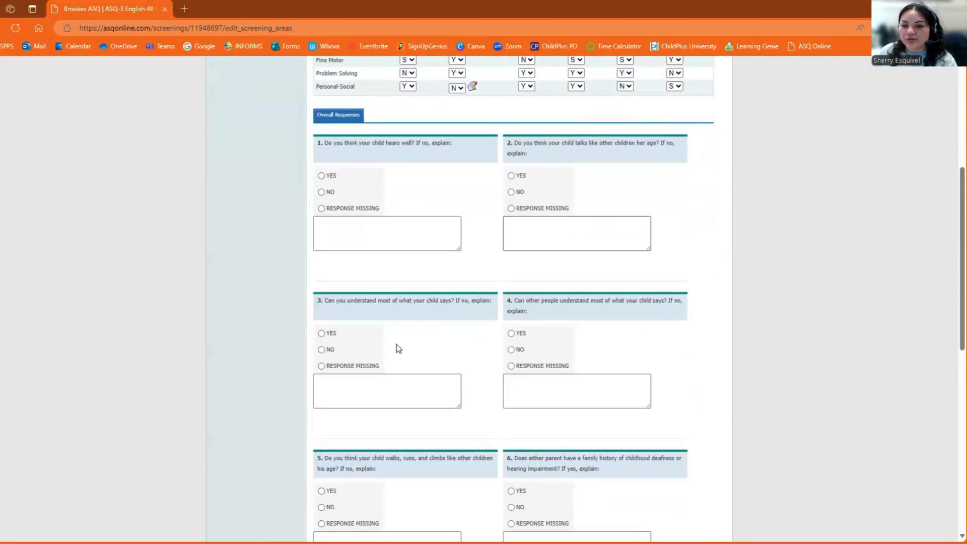
pyautogui.scroll(-2, 388, 338)
pyautogui.scroll(-3, 374, 323)
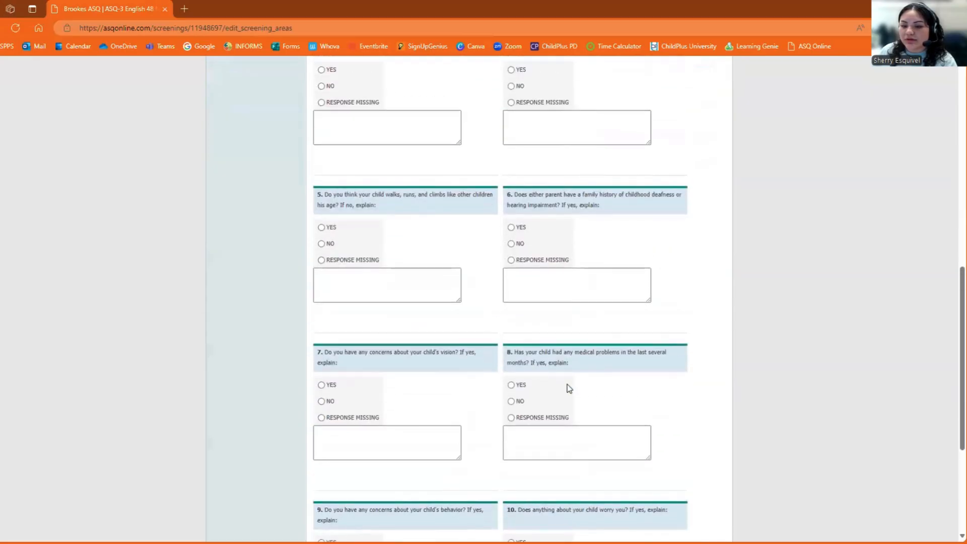
pyautogui.scroll(-4, 568, 389)
pyautogui.scroll(10, 381, 328)
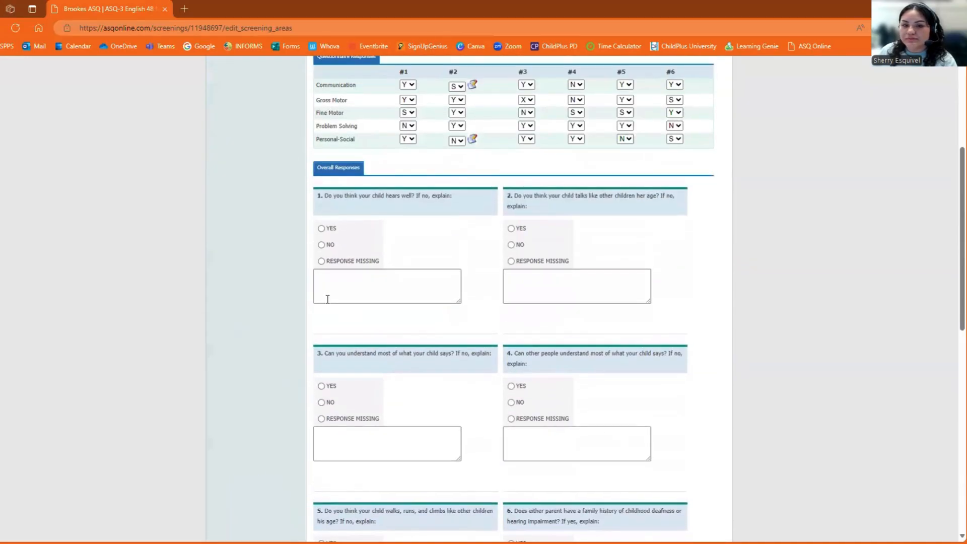
pyautogui.click(511, 228)
pyautogui.click(321, 402)
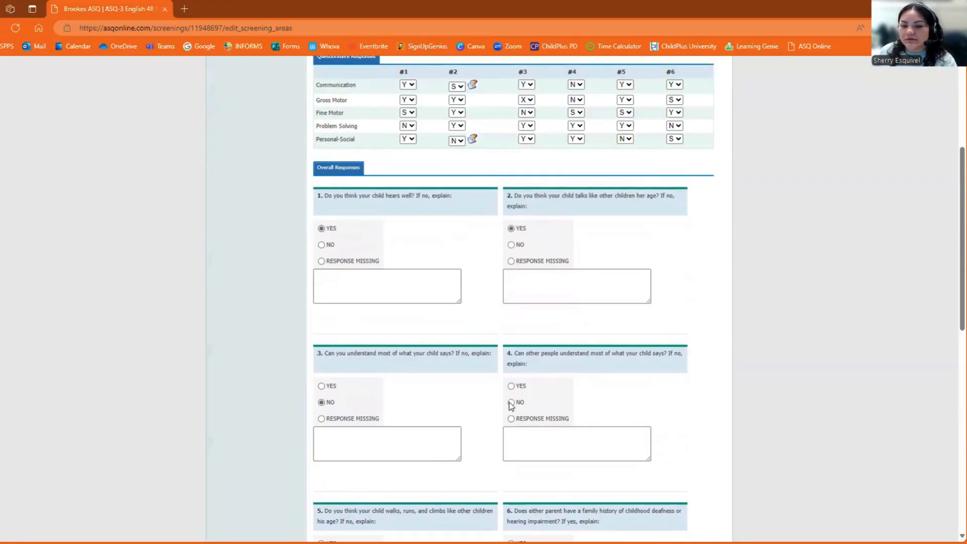
pyautogui.click(511, 402)
# Answer No to Overall questions 5 to 10, covering movement, family hearing history, vision, medical problems, behavior and worries
pyautogui.scroll(-4, 512, 403)
pyautogui.click(321, 350)
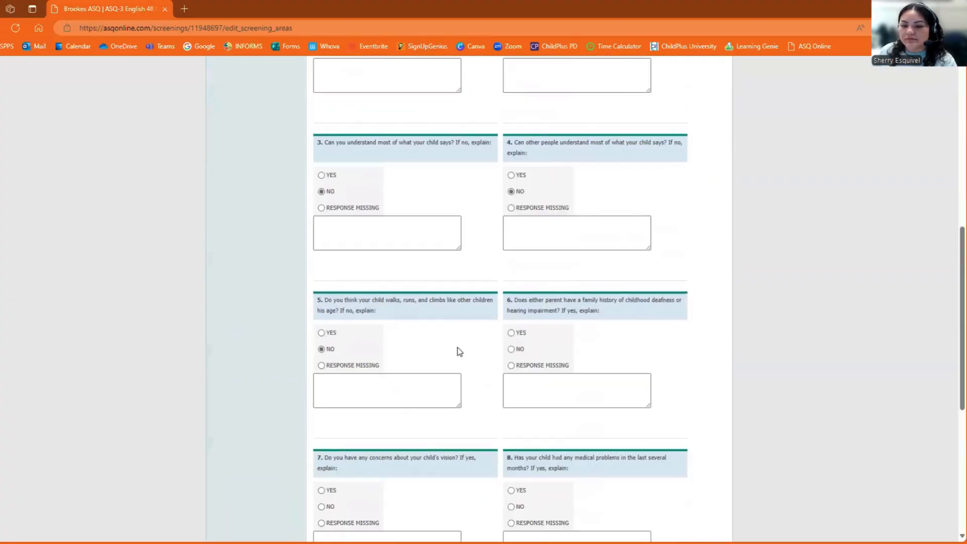
pyautogui.click(512, 350)
pyautogui.scroll(-5, 518, 349)
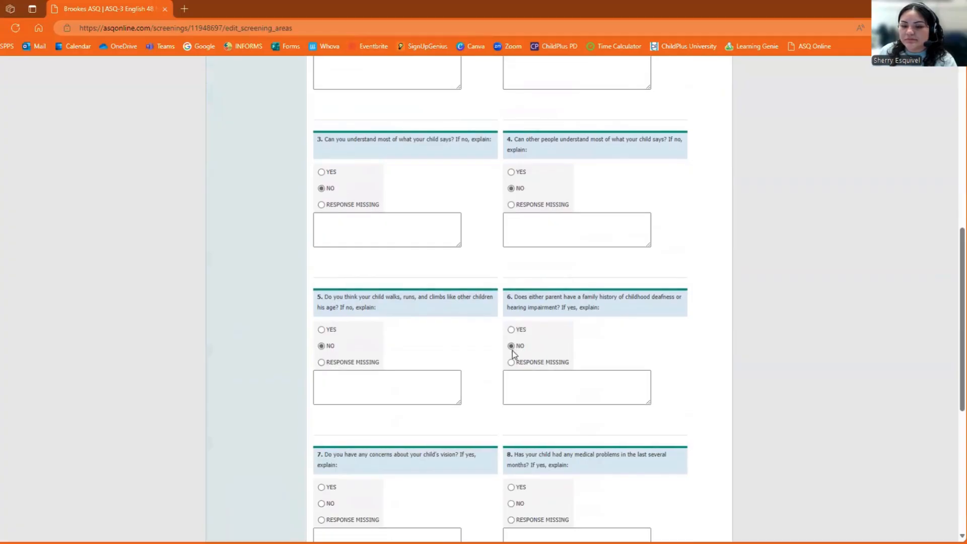
pyautogui.click(321, 243)
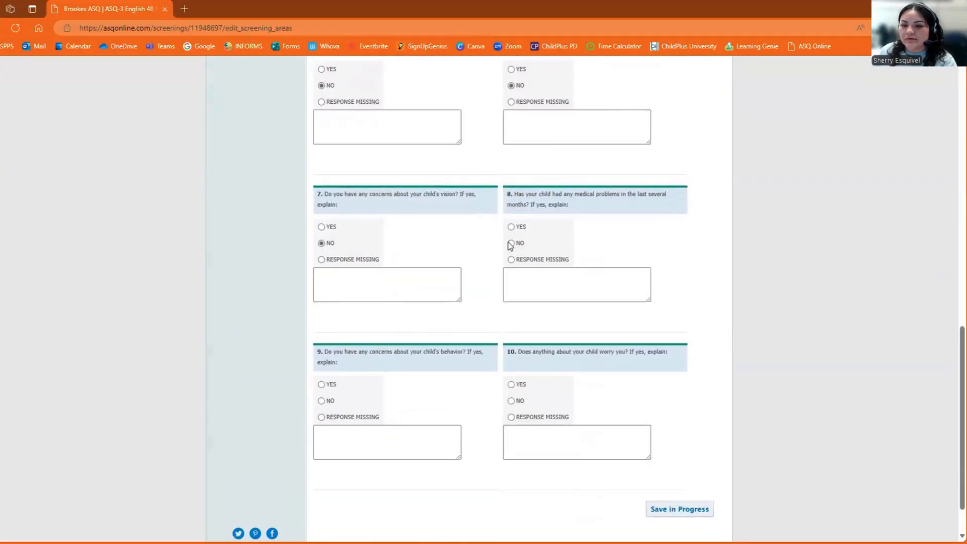
pyautogui.click(321, 402)
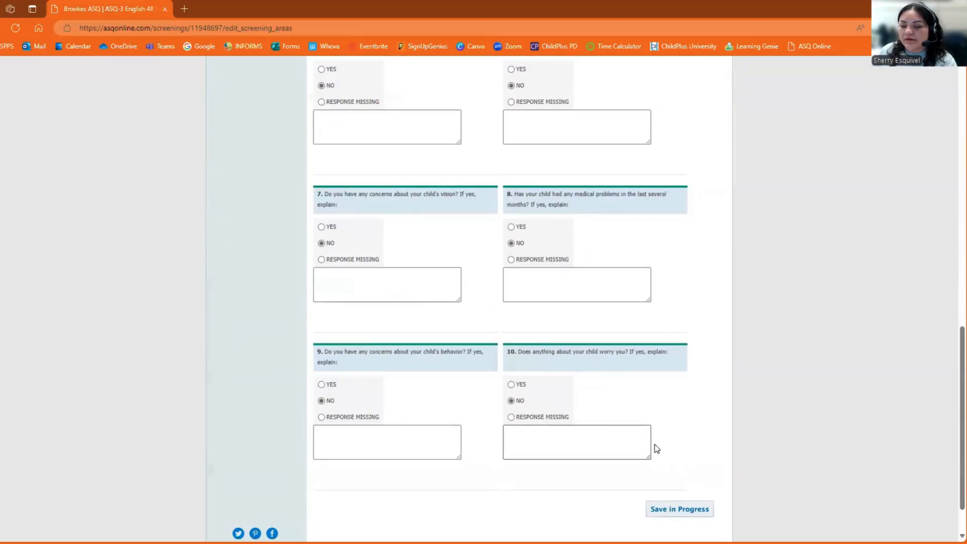
# Check the entered responses and save the short-version questionnaire in progress
pyautogui.scroll(15, 655, 448)
pyautogui.scroll(-15, 657, 449)
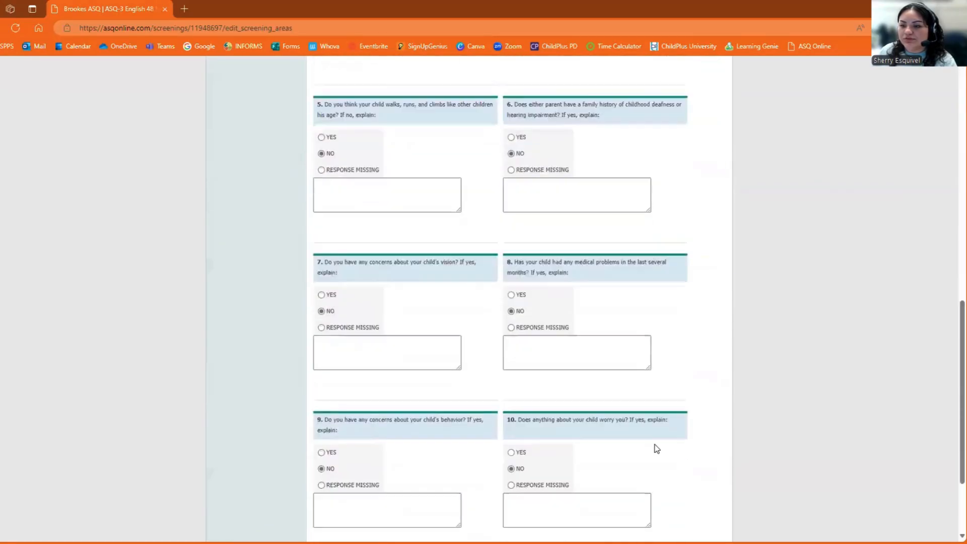
pyautogui.click(680, 463)
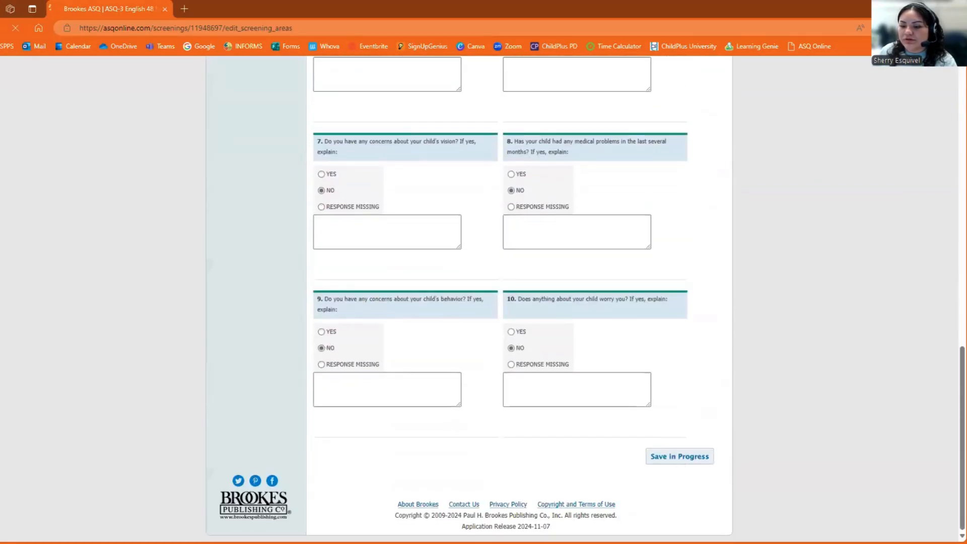
# Review the saved responses, then finalize the ASQ-3 English 48 Month short-version questionnaire and accept that its answers are locked
pyautogui.scroll(-15, 675, 471)
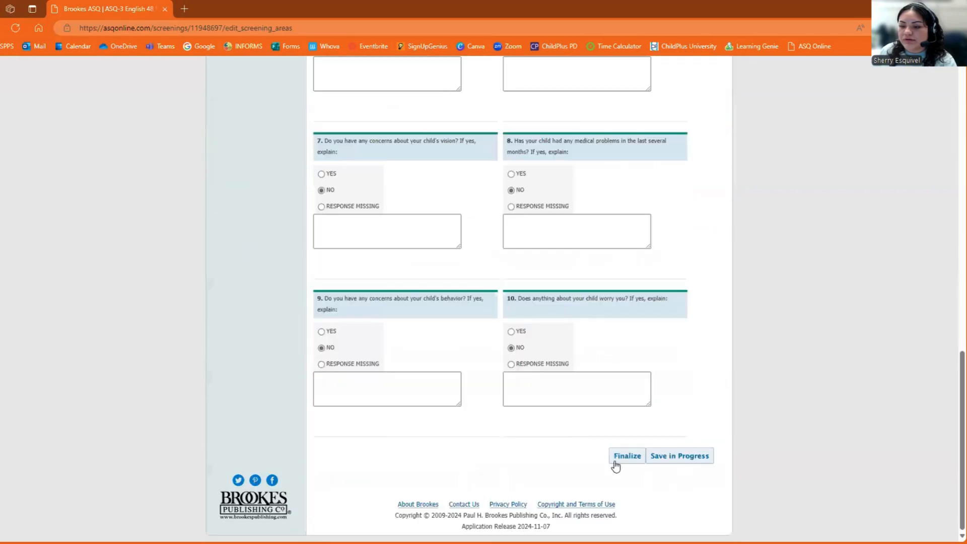
pyautogui.scroll(15, 673, 383)
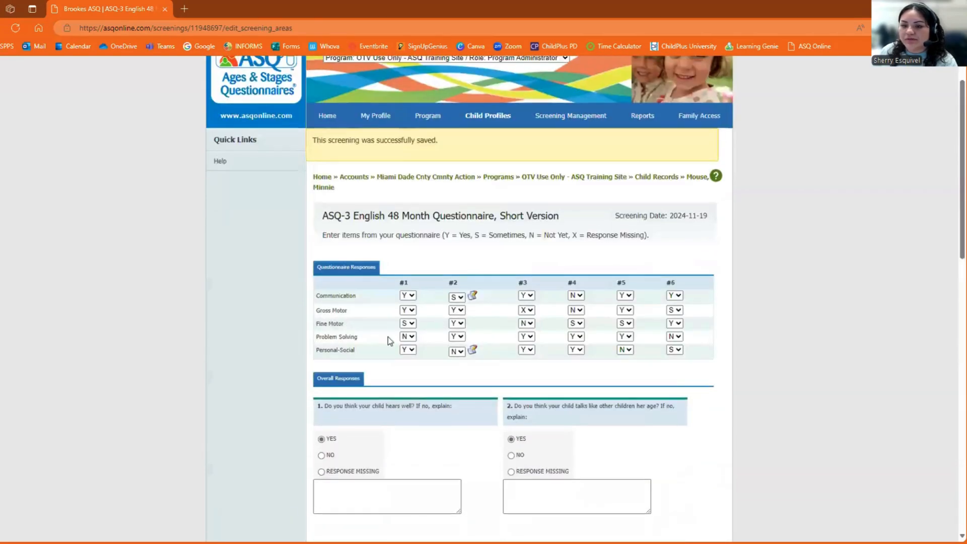
pyautogui.scroll(-15, 489, 367)
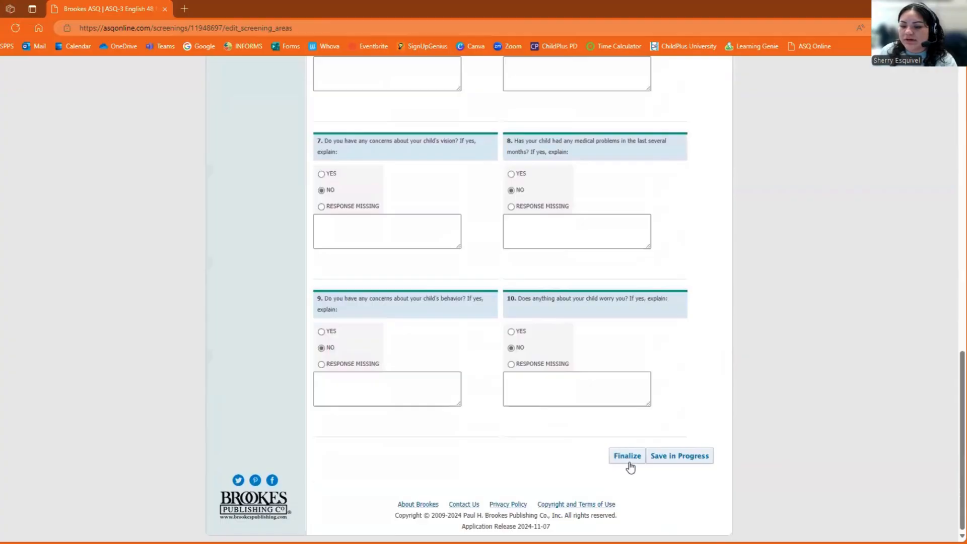
pyautogui.click(628, 462)
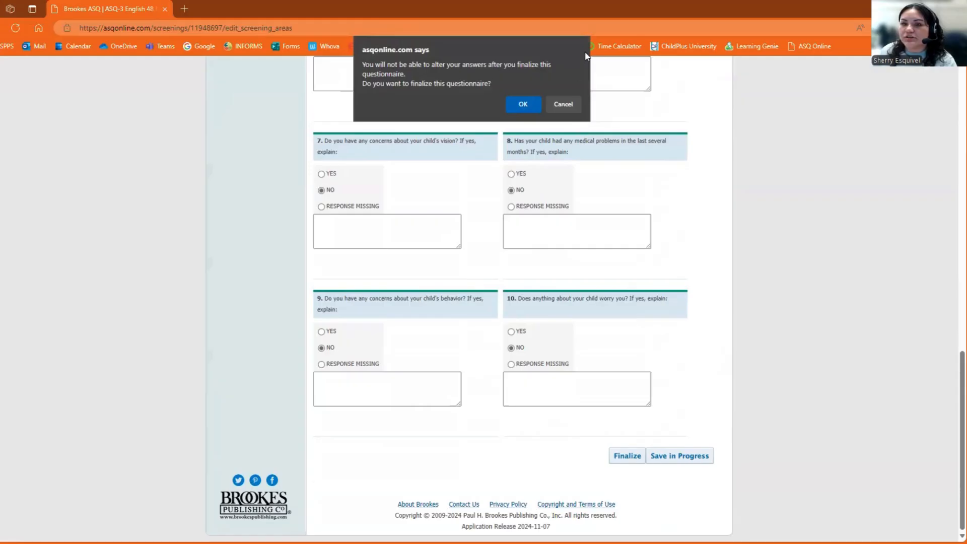
pyautogui.click(524, 106)
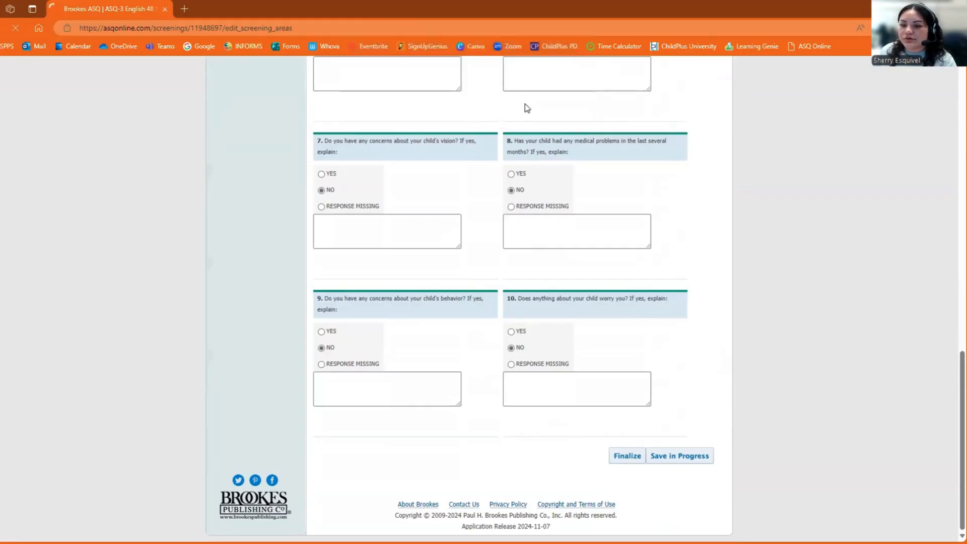
# Examine the 48 Month ASQ-3 Information Summary, including scoring results, overall responses, follow-up actions and individual item responses
pyautogui.scroll(-2, 728, 175)
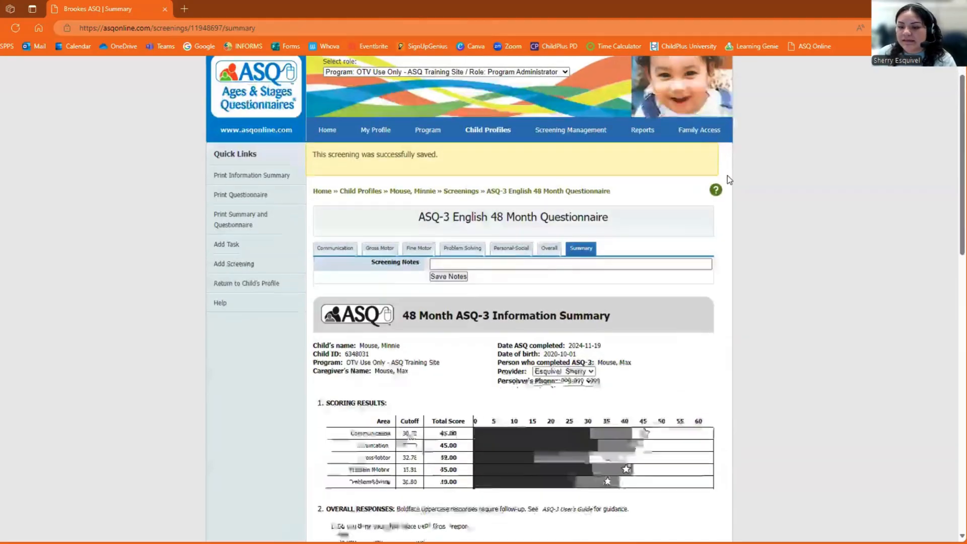
pyautogui.scroll(-1, 727, 230)
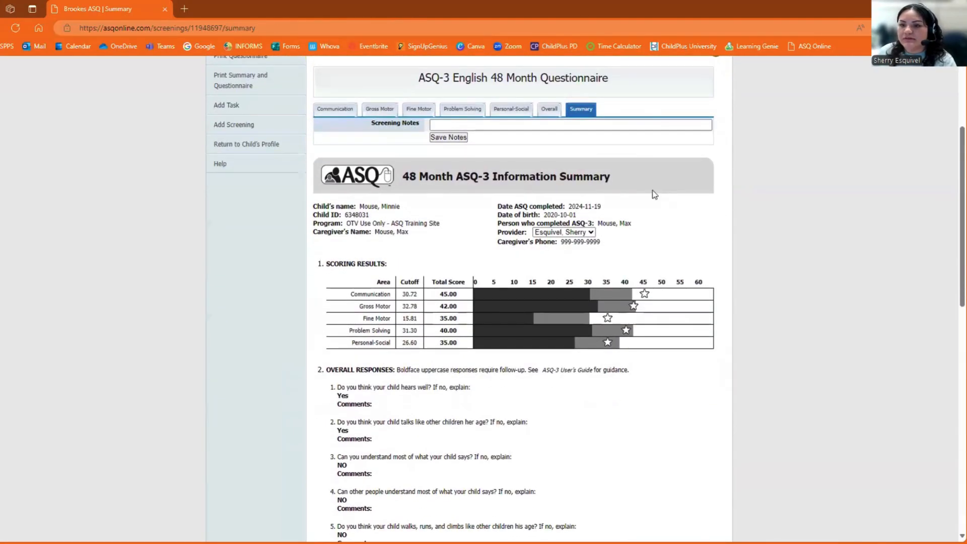
pyautogui.scroll(-4, 325, 177)
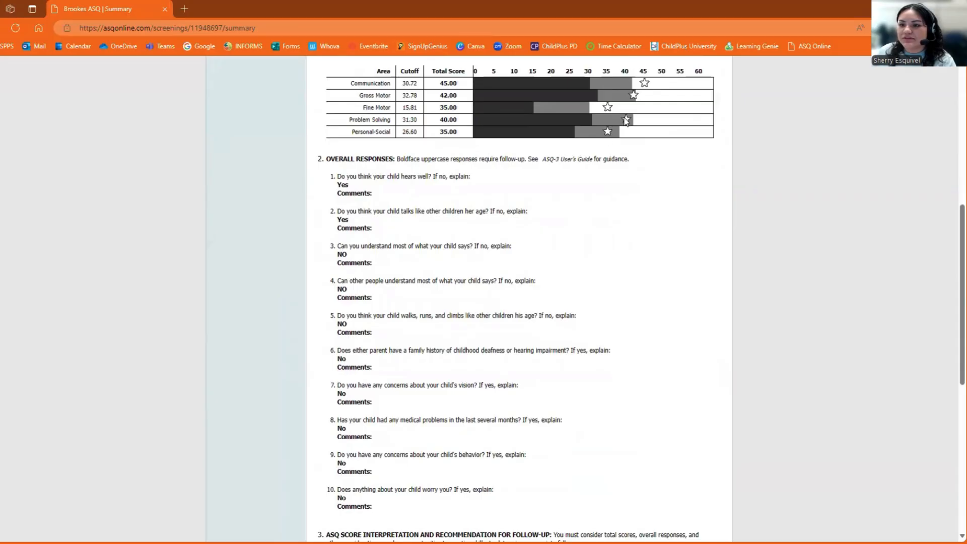
pyautogui.scroll(-4, 612, 147)
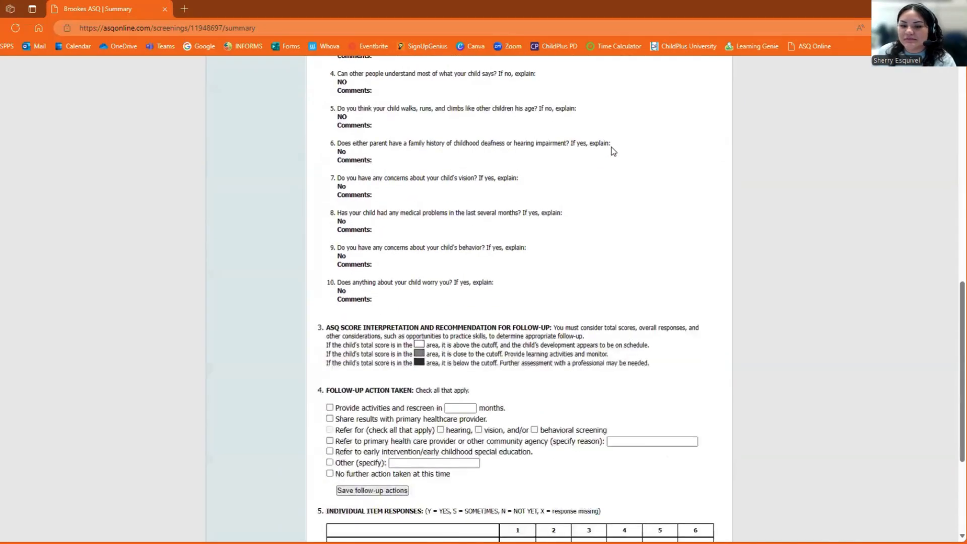
pyautogui.scroll(4, 612, 148)
pyautogui.scroll(-4, 611, 148)
pyautogui.scroll(5, 613, 151)
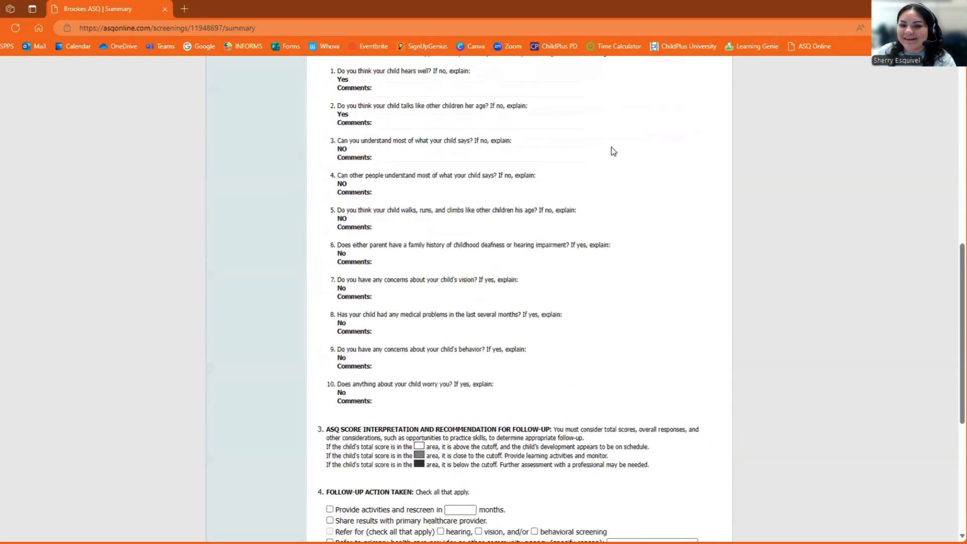
pyautogui.scroll(-3, 378, 307)
pyautogui.scroll(-4, 374, 389)
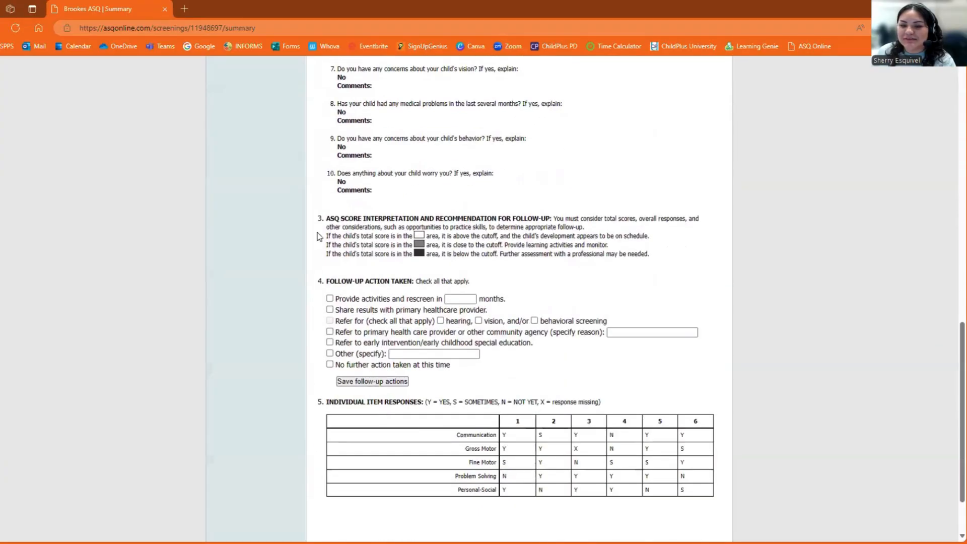
pyautogui.scroll(-2, 604, 368)
pyautogui.scroll(15, 604, 368)
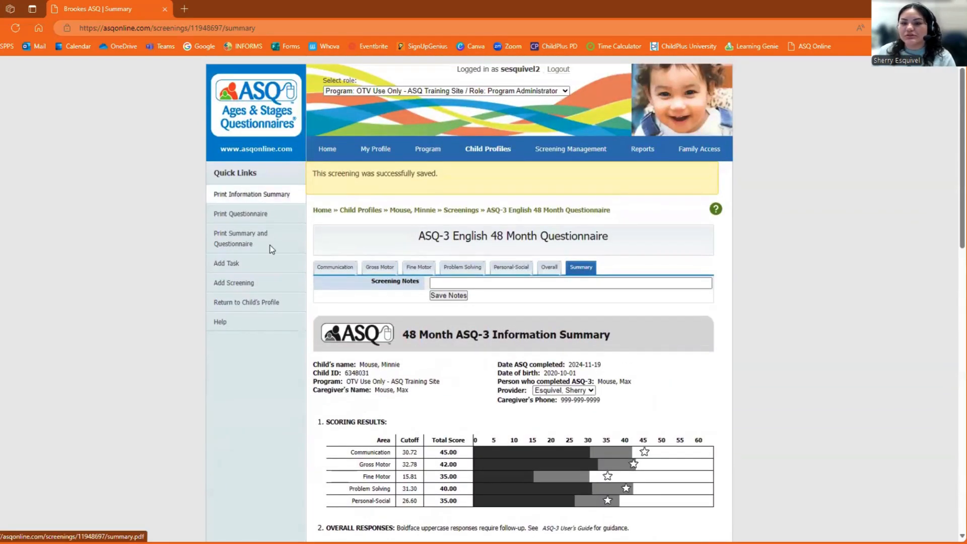
pyautogui.scroll(-4, 593, 229)
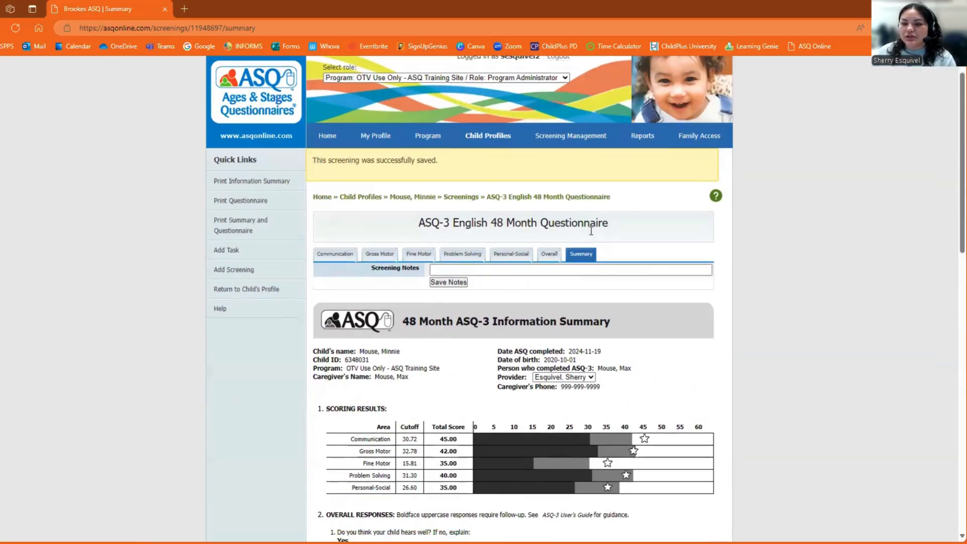
pyautogui.scroll(-5, 593, 229)
pyautogui.scroll(7, 593, 225)
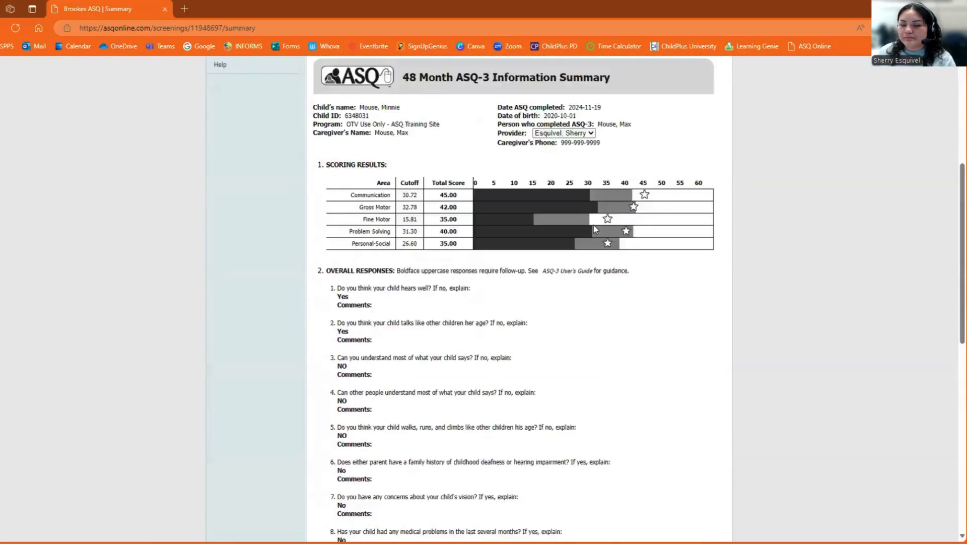
# Open the profile of the child just screened from the Child Profiles list and begin adding another screening
pyautogui.scroll(3, 594, 225)
pyautogui.click(492, 149)
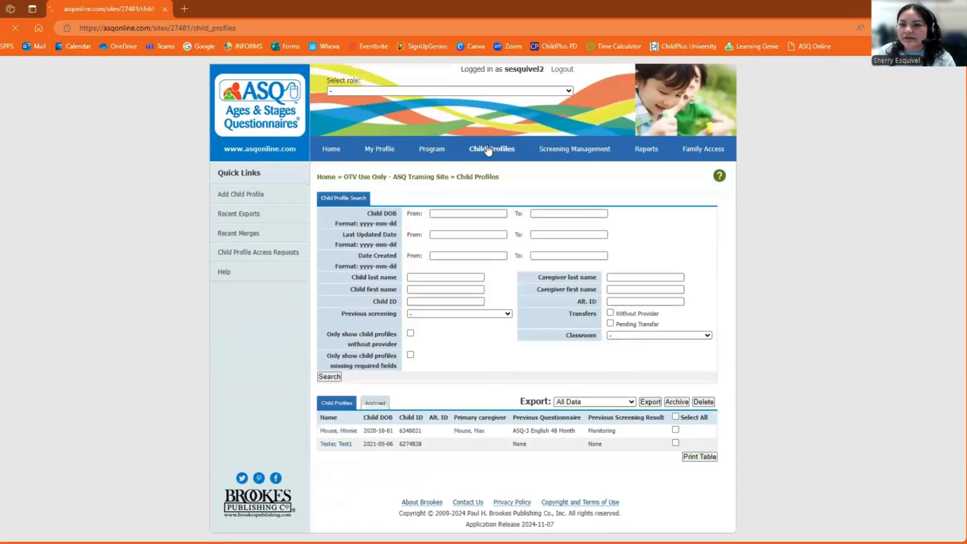
pyautogui.click(339, 431)
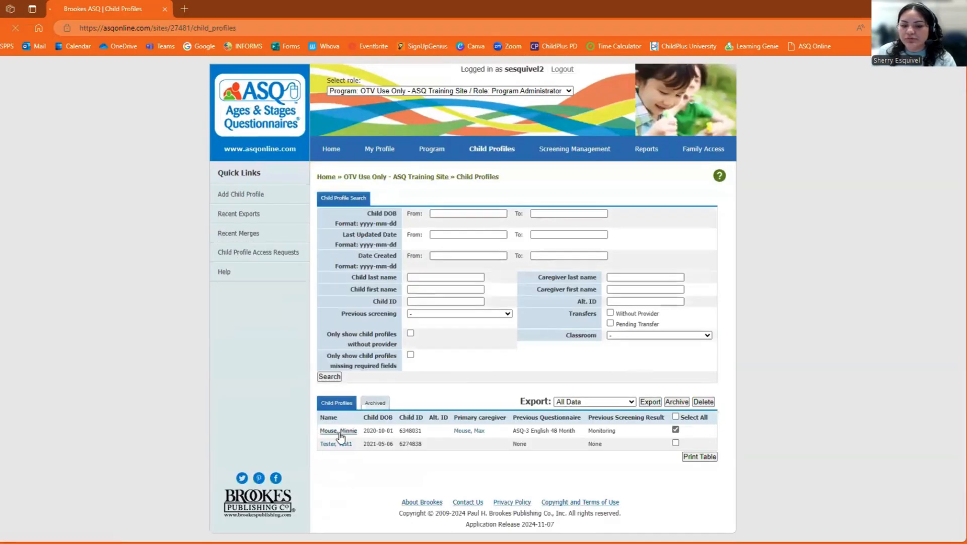
pyautogui.scroll(-1, 401, 362)
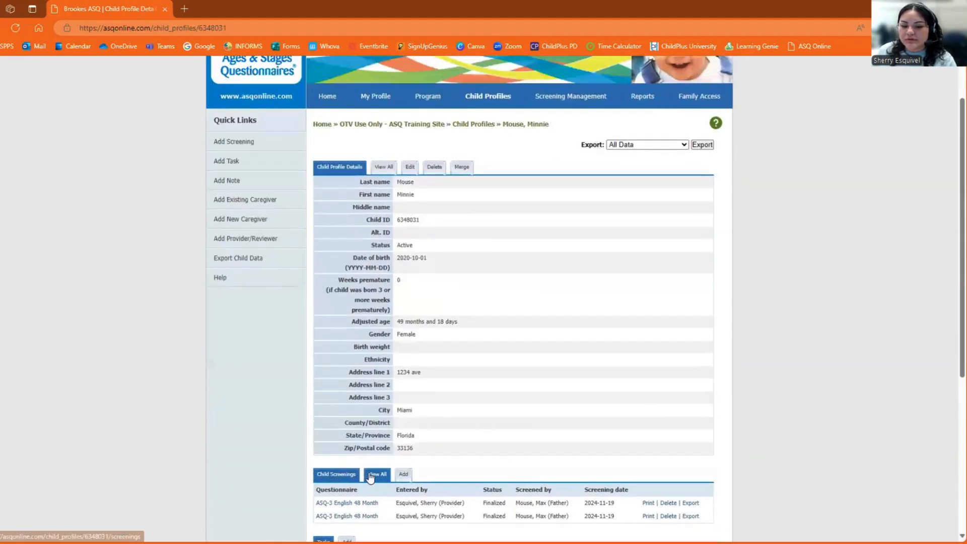
pyautogui.click(404, 474)
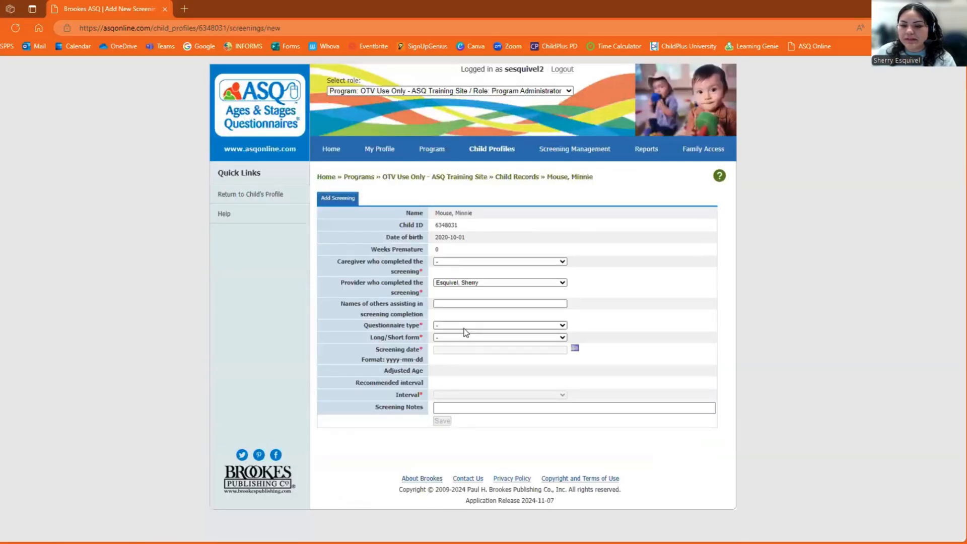
# Create the screening with the father as caregiver, questionnaire type ASQ-3 English, the Long form and screening date 2024-11-18
pyautogui.click(461, 261)
pyautogui.click(456, 285)
pyautogui.click(457, 304)
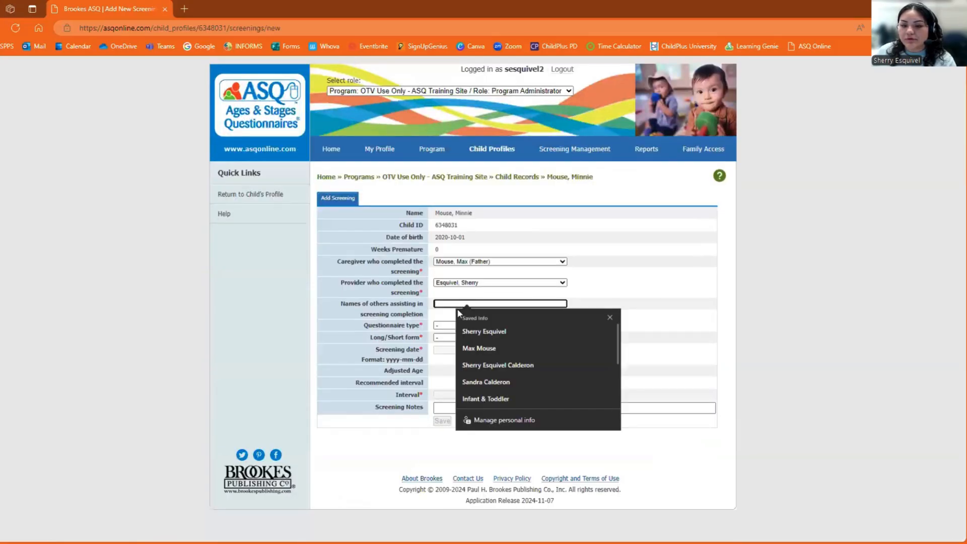
pyautogui.click(453, 318)
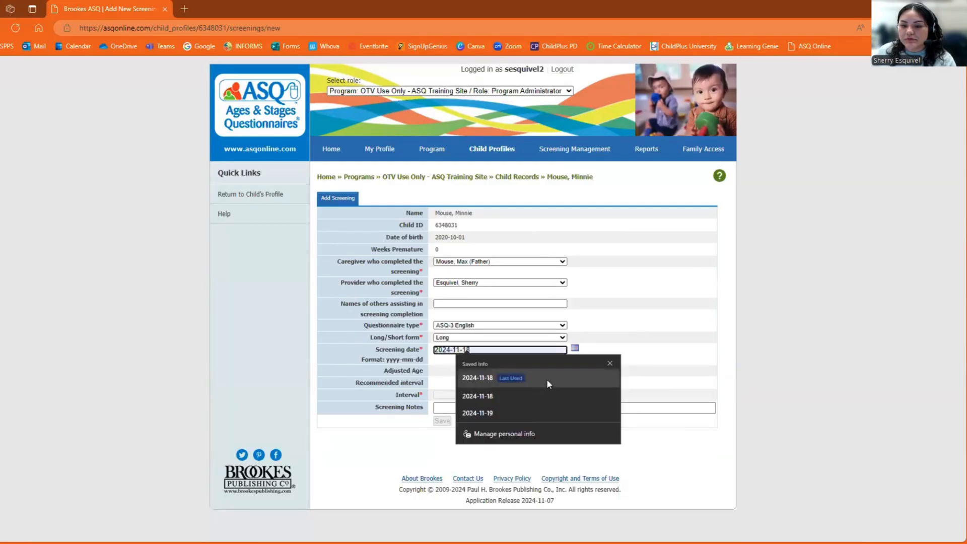
pyautogui.click(546, 380)
pyautogui.click(443, 431)
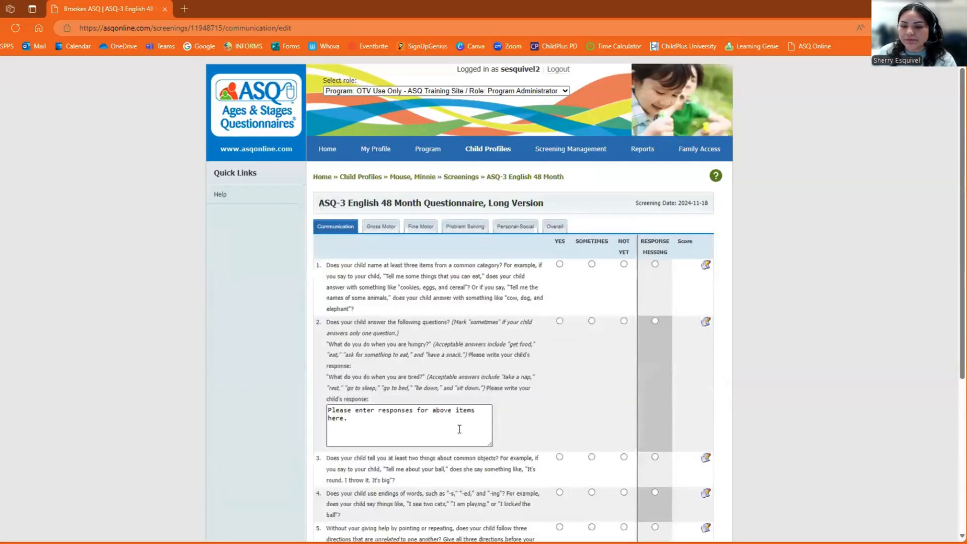
# Answer Communication items 1 and 5 Yes, 2 and 4 Not Yet and 6 Sometimes, leave item 3 unanswered, and try to continue
pyautogui.scroll(-3, 537, 330)
pyautogui.click(559, 159)
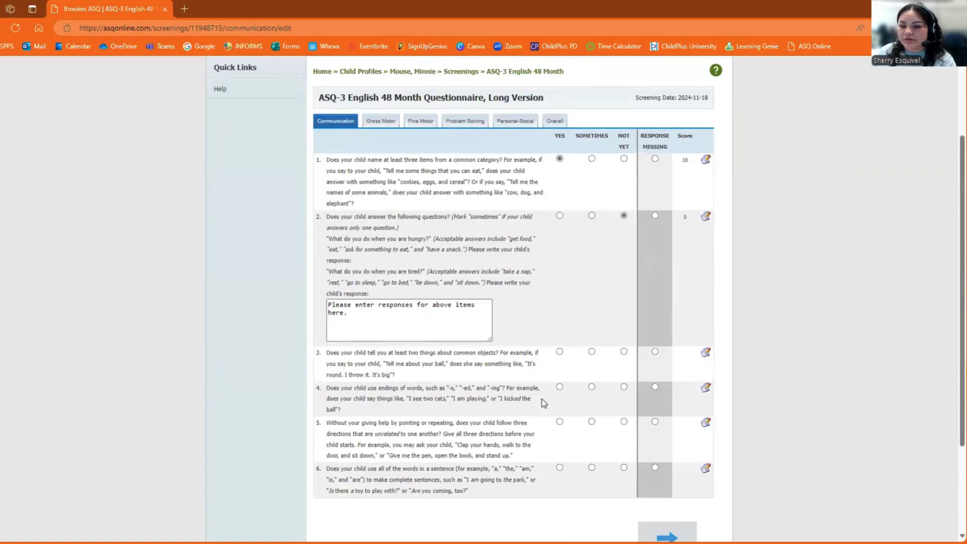
pyautogui.click(624, 387)
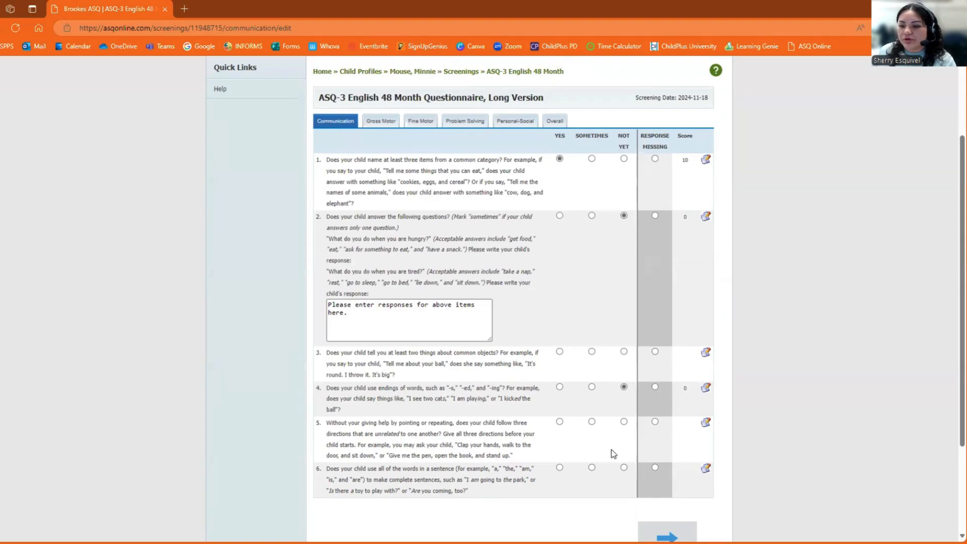
pyautogui.click(593, 469)
pyautogui.scroll(-2, 600, 473)
pyautogui.scroll(4, 618, 411)
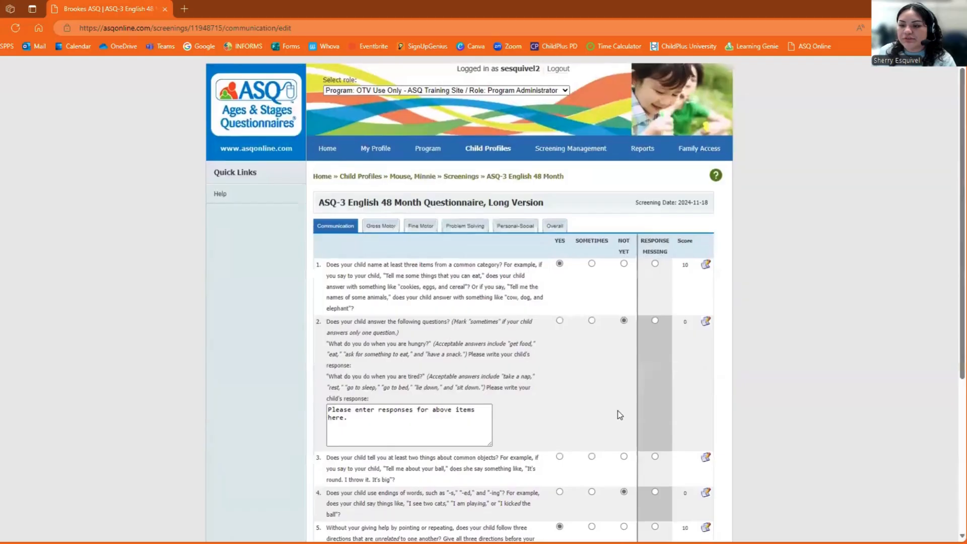
pyautogui.scroll(-5, 620, 415)
pyautogui.click(652, 407)
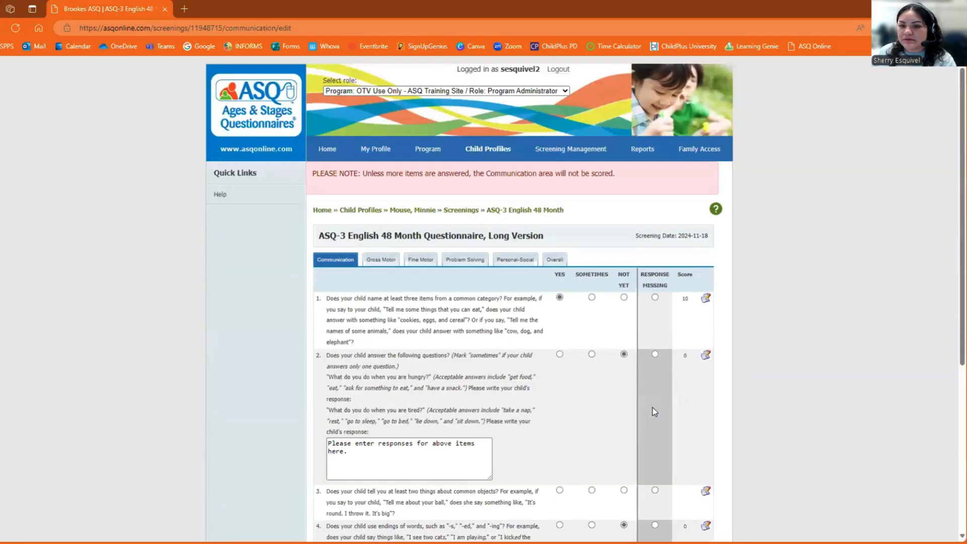
# Answer Yes to Communication item 3 about common objects, then save the area and continue to Gross Motor
pyautogui.moveTo(311, 175); pyautogui.dragTo(439, 172)
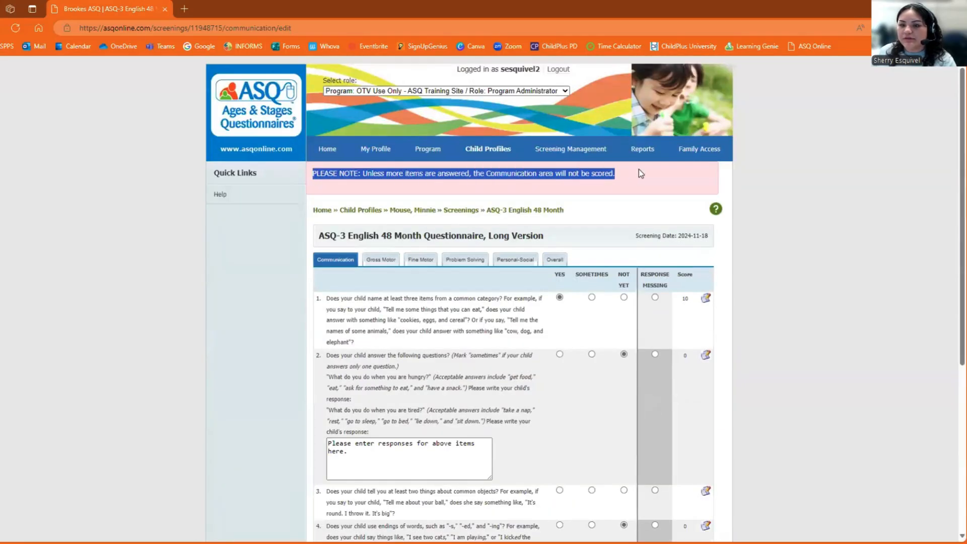
pyautogui.scroll(-2, 643, 282)
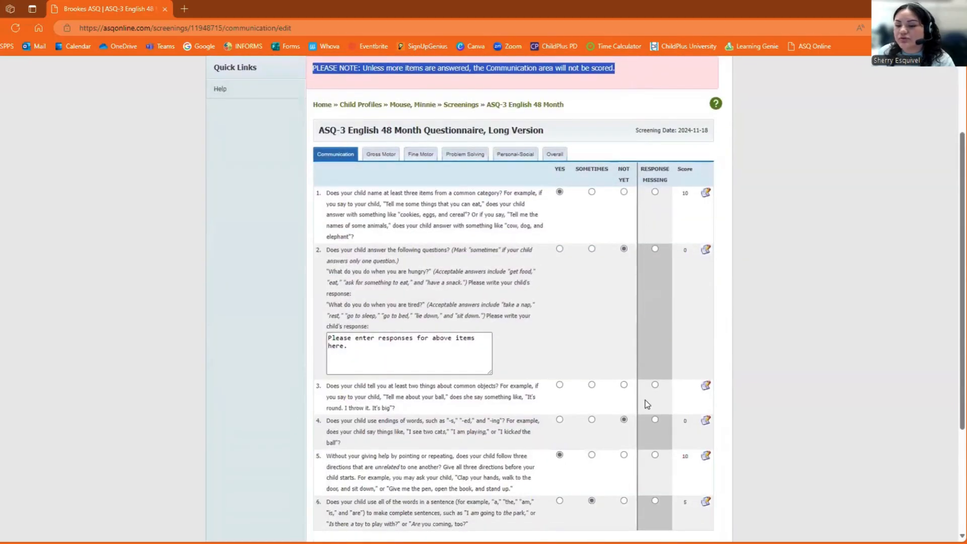
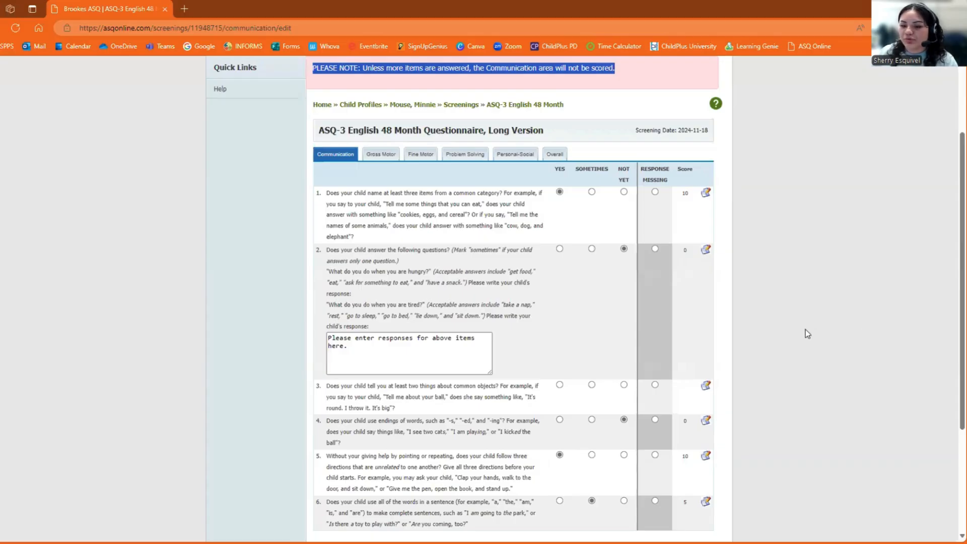
pyautogui.scroll(-3, 806, 336)
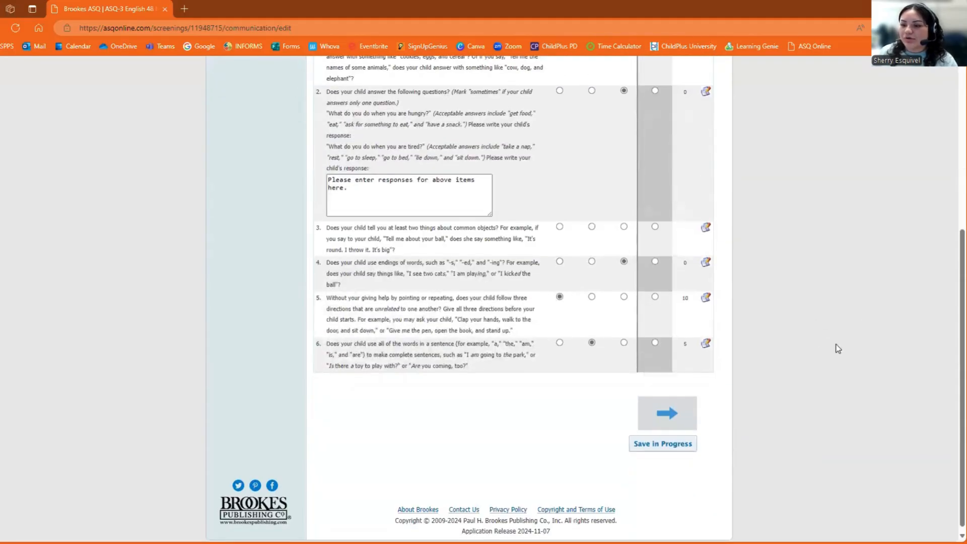
pyautogui.scroll(3, 834, 338)
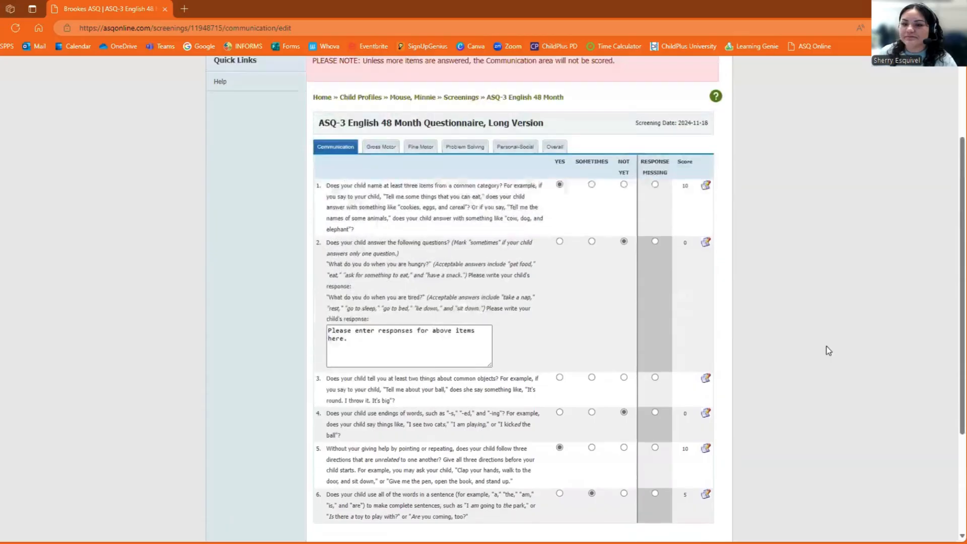
pyautogui.scroll(-2, 579, 404)
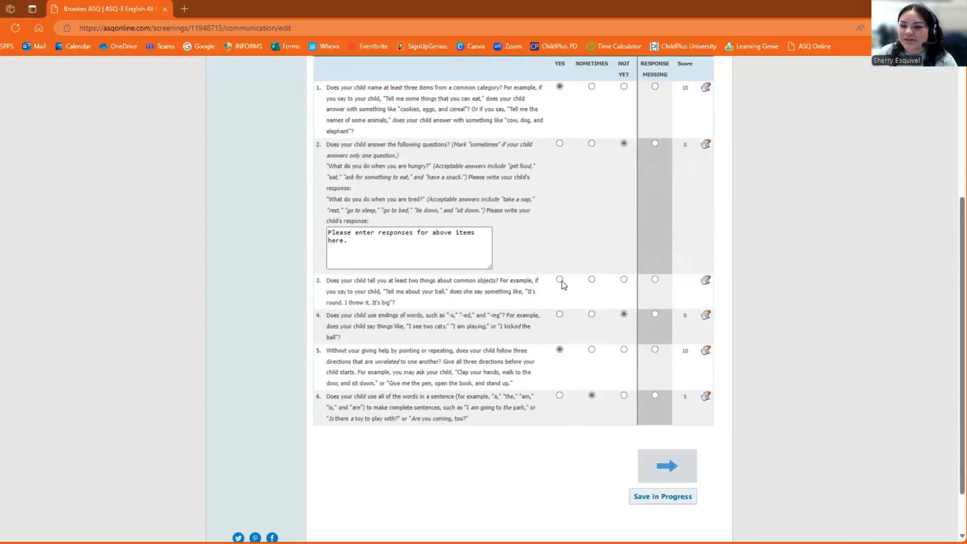
pyautogui.click(559, 280)
pyautogui.click(670, 473)
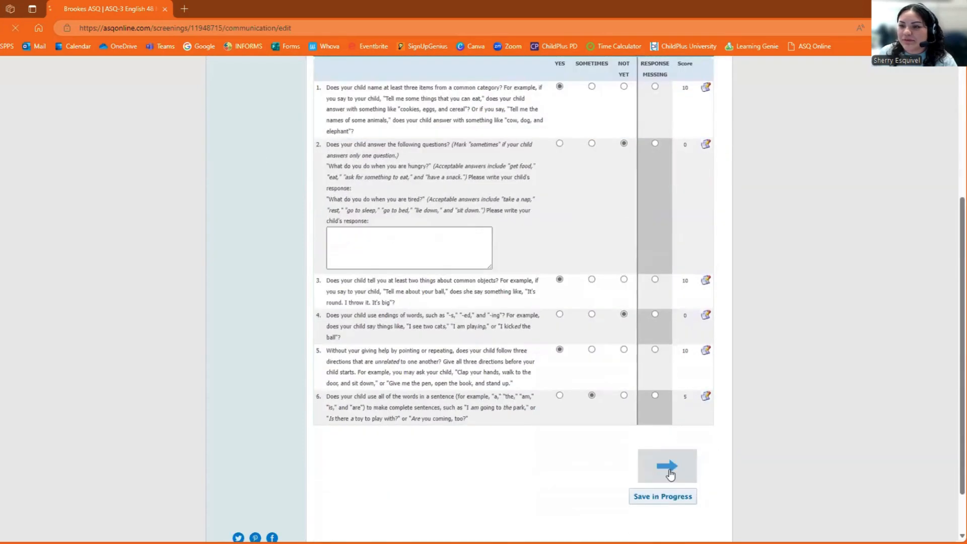
# Answer Gross Motor item 1 Yes, items 2, 3 and 6 Sometimes, and items 4 and 5 Not Yet, then continue to Fine Motor
pyautogui.scroll(-6, 411, 320)
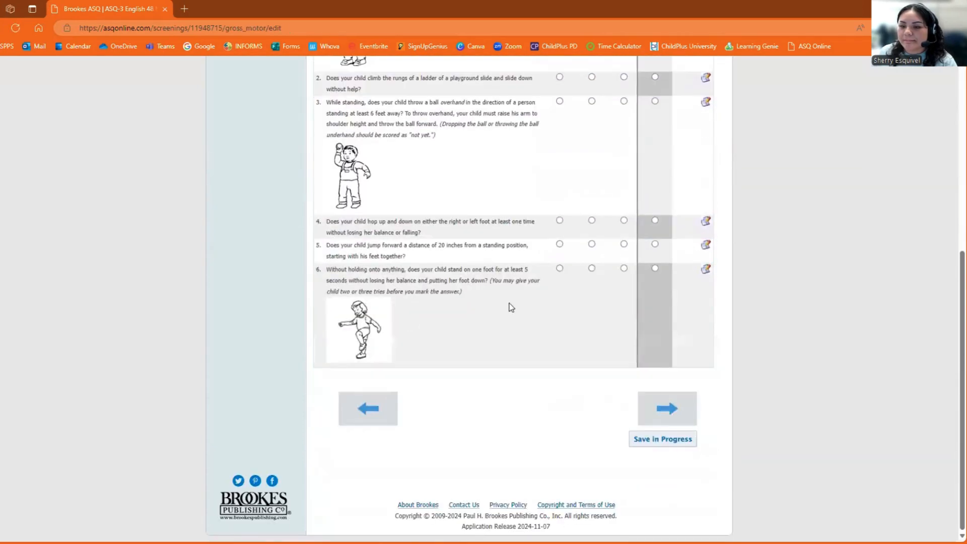
pyautogui.scroll(4, 557, 230)
pyautogui.click(560, 189)
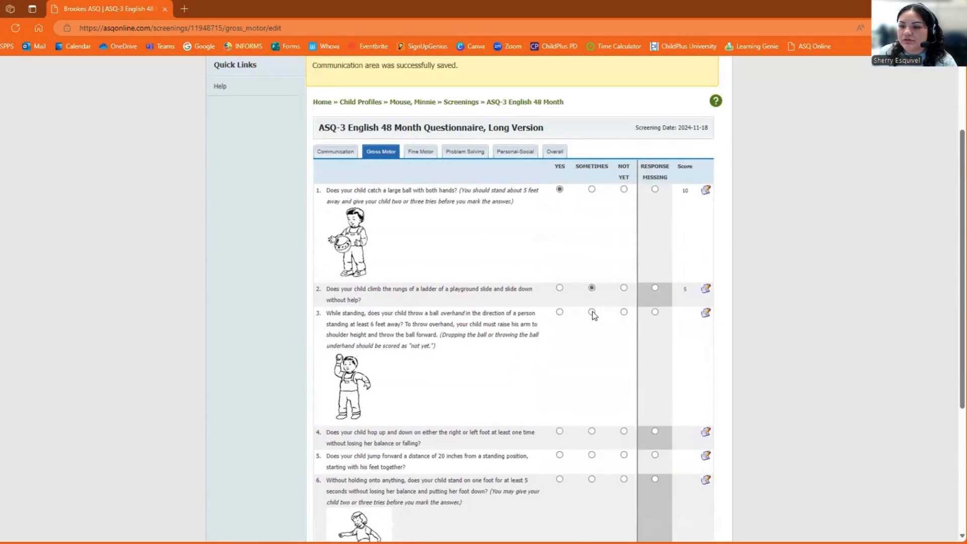
pyautogui.click(625, 431)
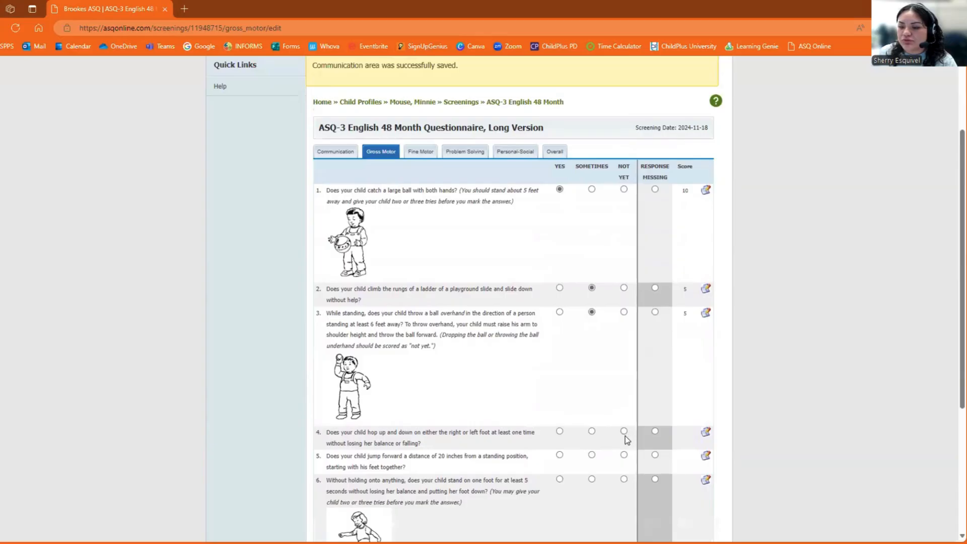
pyautogui.click(592, 479)
pyautogui.scroll(-4, 591, 479)
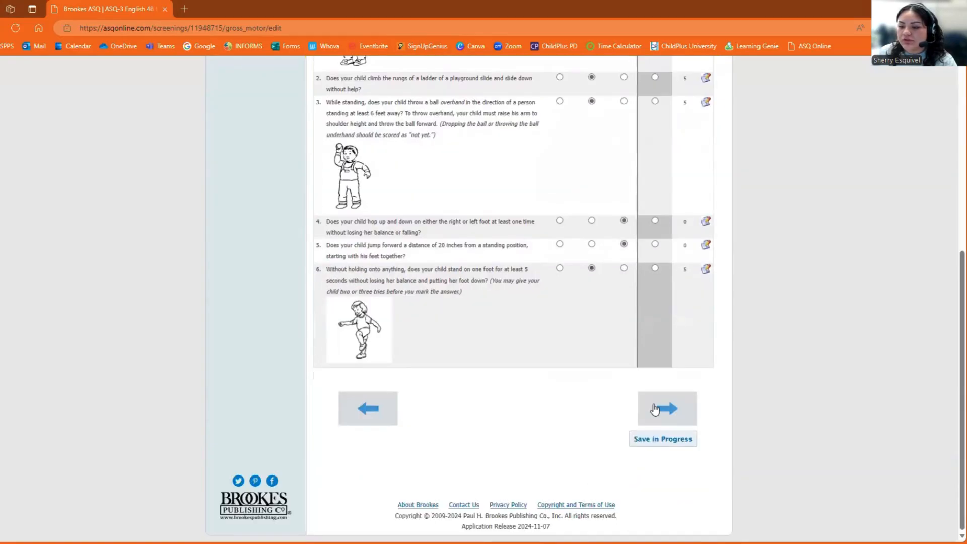
pyautogui.click(655, 407)
# Answer Fine Motor item 1 Yes, items 2, 4 and 6 Sometimes, and items 3 and 5 Not Yet, then continue to Problem Solving
pyautogui.scroll(-1, 566, 297)
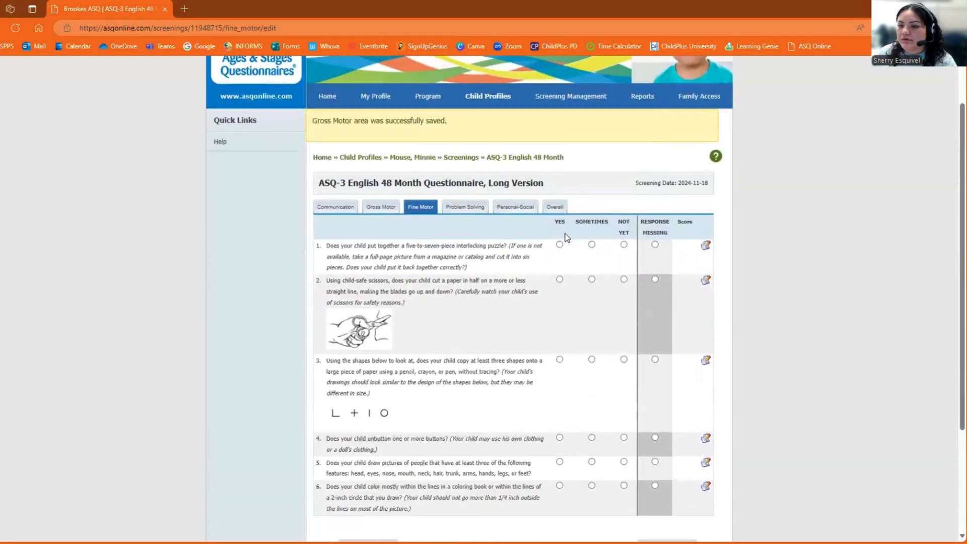
pyautogui.click(592, 280)
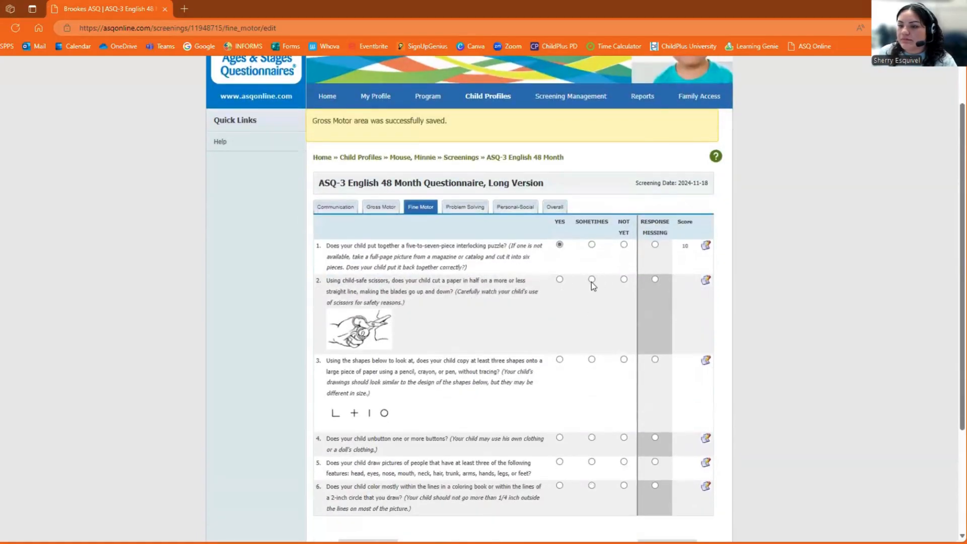
pyautogui.click(624, 359)
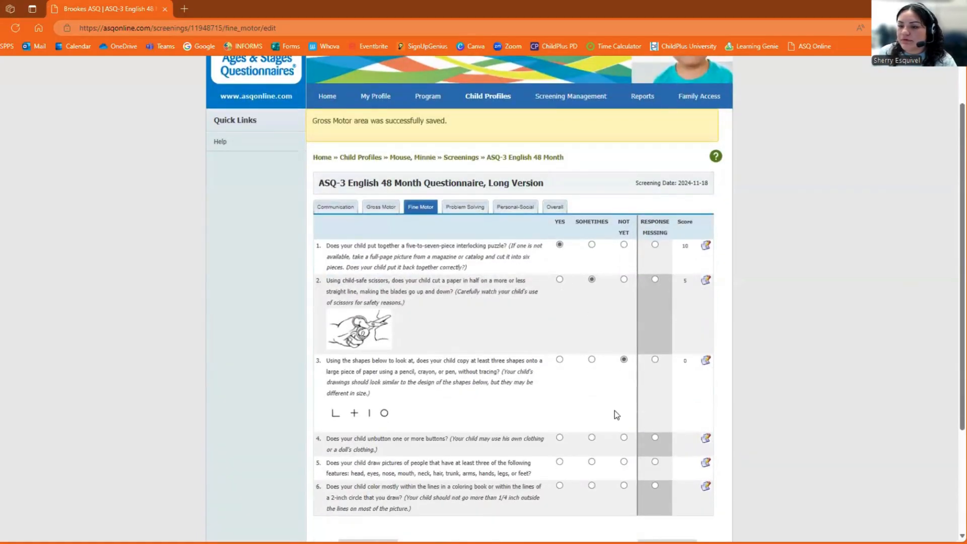
pyautogui.click(623, 463)
pyautogui.click(592, 486)
pyautogui.scroll(-3, 596, 491)
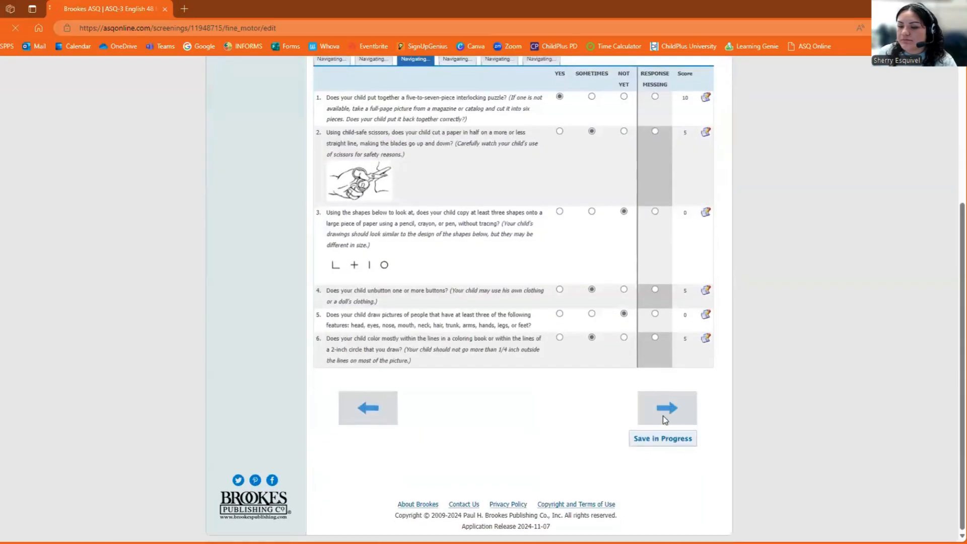
pyautogui.click(666, 416)
# Answer Yes to all six Problem Solving items and continue to Personal-Social
pyautogui.scroll(-2, 630, 303)
pyautogui.click(560, 142)
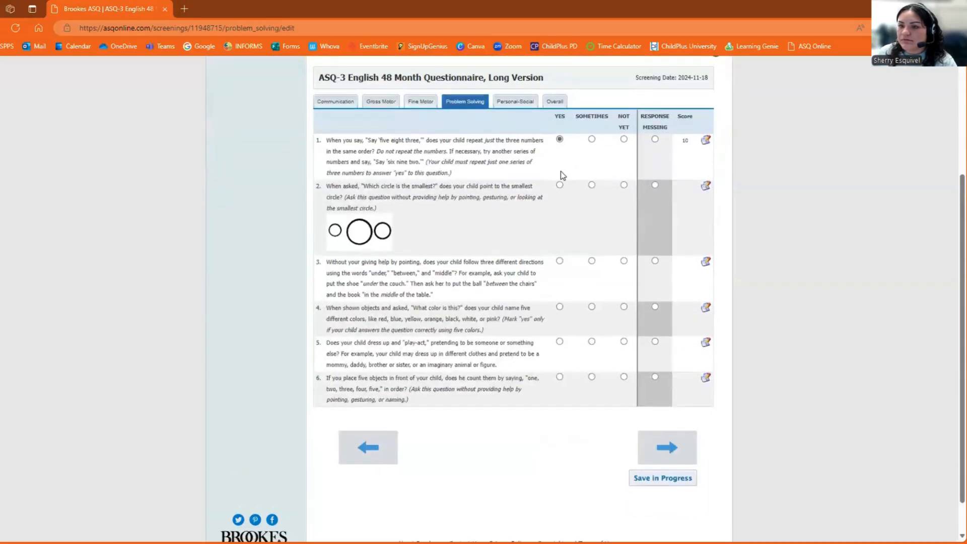
pyautogui.click(560, 261)
pyautogui.click(560, 307)
pyautogui.click(560, 378)
pyautogui.click(667, 447)
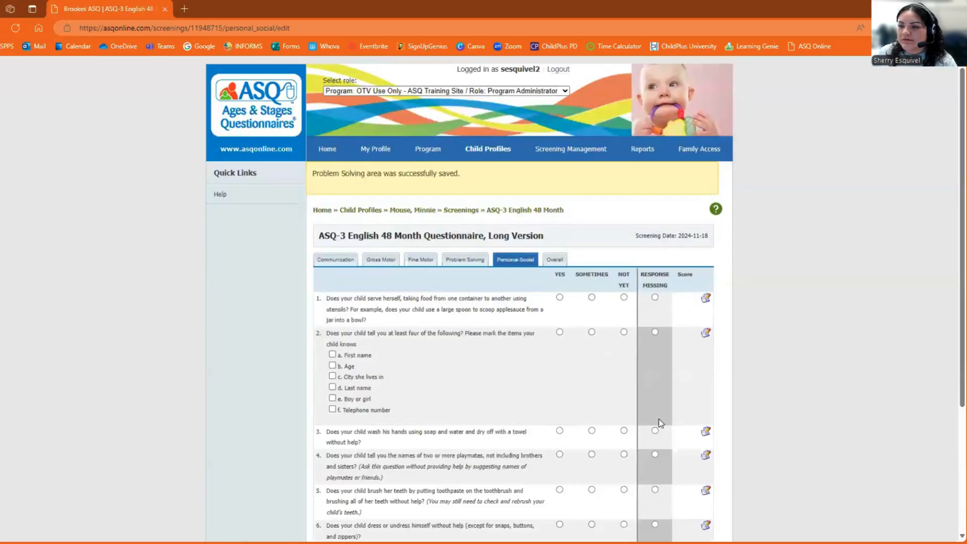
# Answer Personal-Social items 1, 3 and 5 Yes and items 2, 4 and 6 Sometimes, then continue to Overall
pyautogui.scroll(-3, 660, 419)
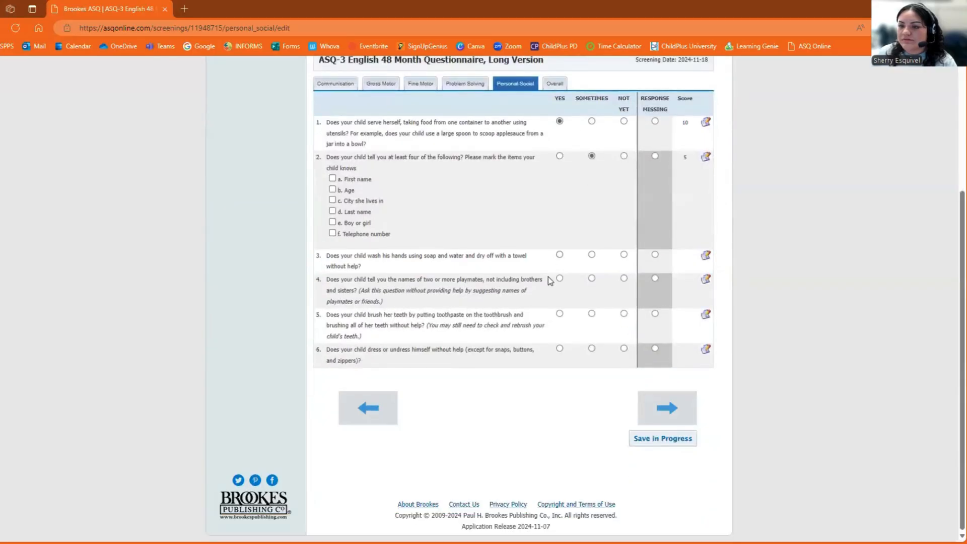
pyautogui.click(560, 314)
pyautogui.click(691, 422)
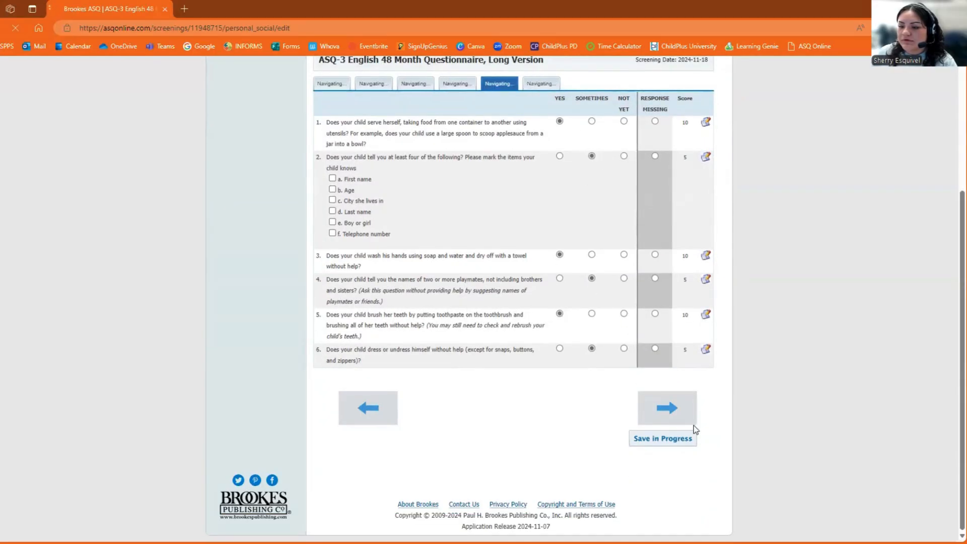
# Answer Yes to Overall items 1 through 6, from hearing well to family history of deafness or hearing impairment
pyautogui.scroll(-5, 726, 452)
pyautogui.scroll(6, 701, 398)
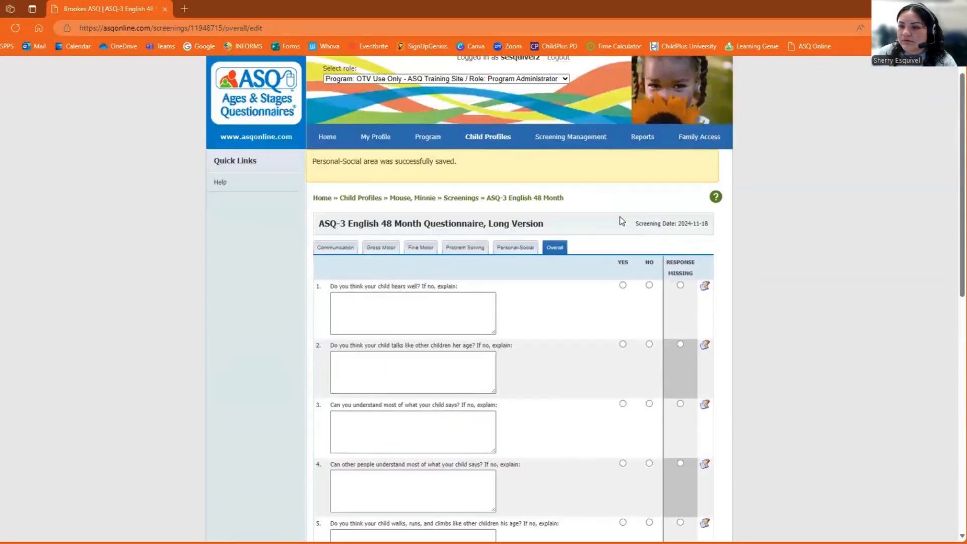
pyautogui.click(623, 297)
pyautogui.click(623, 357)
pyautogui.scroll(-5, 623, 207)
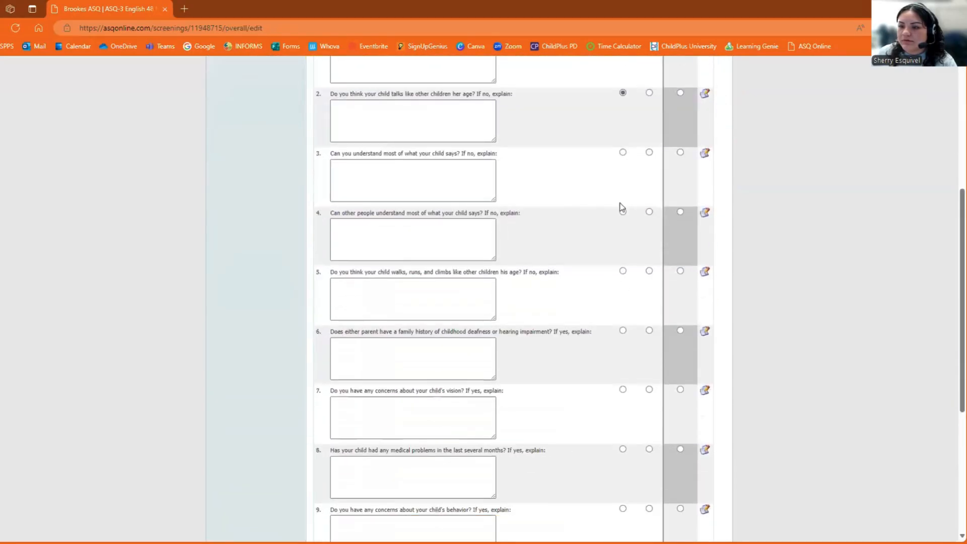
pyautogui.click(623, 153)
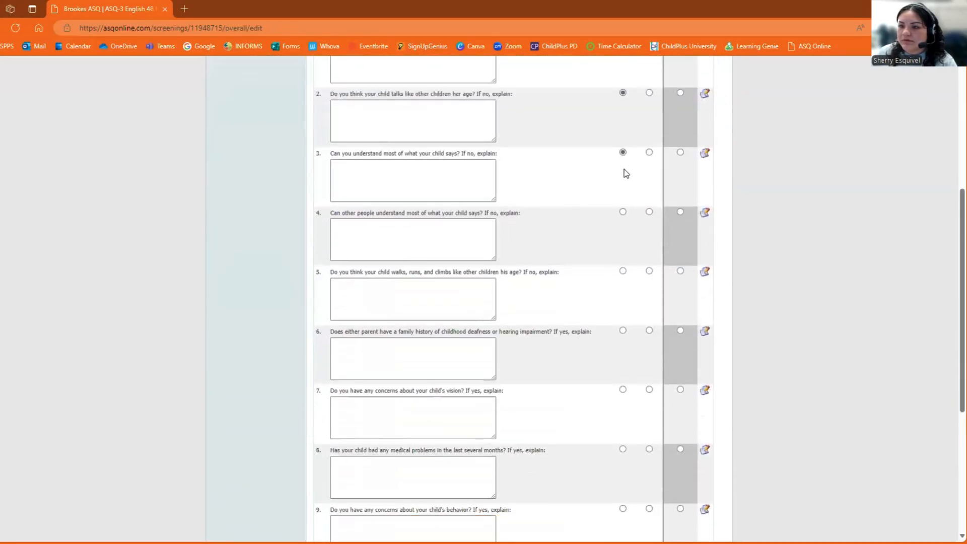
pyautogui.click(623, 274)
pyautogui.click(623, 332)
# Answer Yes to Overall items 7 through 10 and save the questionnaire in progress
pyautogui.scroll(-5, 624, 328)
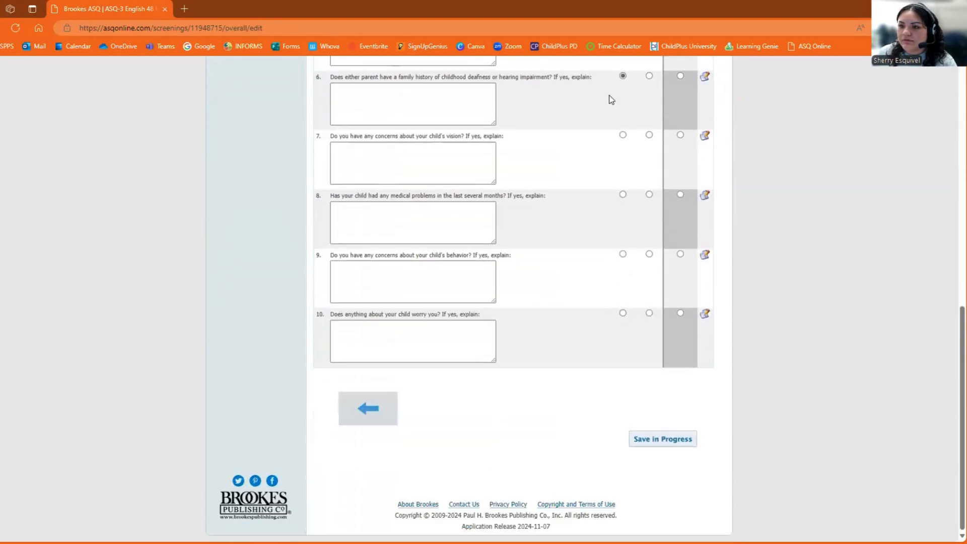
pyautogui.click(623, 135)
pyautogui.click(624, 195)
pyautogui.click(624, 254)
pyautogui.click(669, 442)
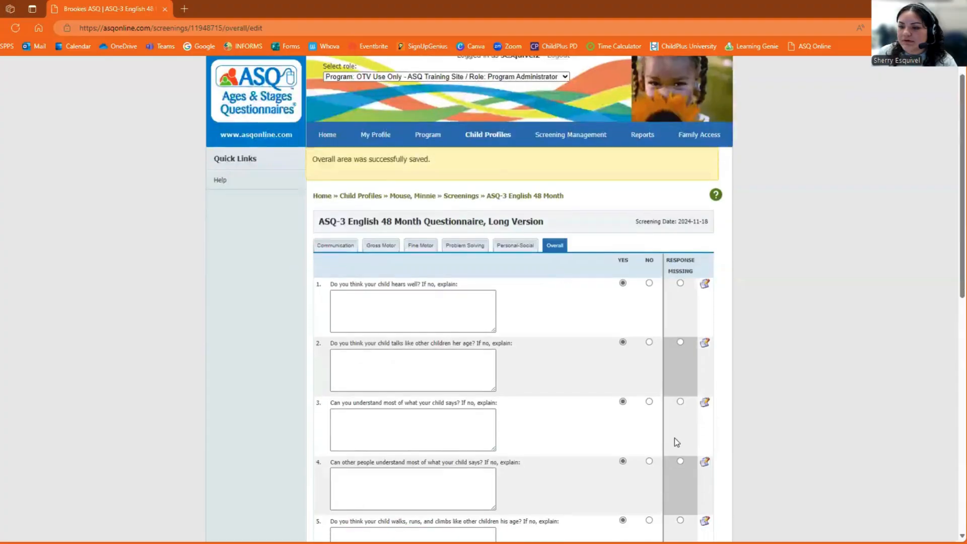
# Finalize the ASQ-3 English 48 Month long-version questionnaire, accept that its answers are locked, and review its Information Summary
pyautogui.scroll(-7, 675, 438)
pyautogui.scroll(-3, 678, 436)
pyautogui.click(681, 402)
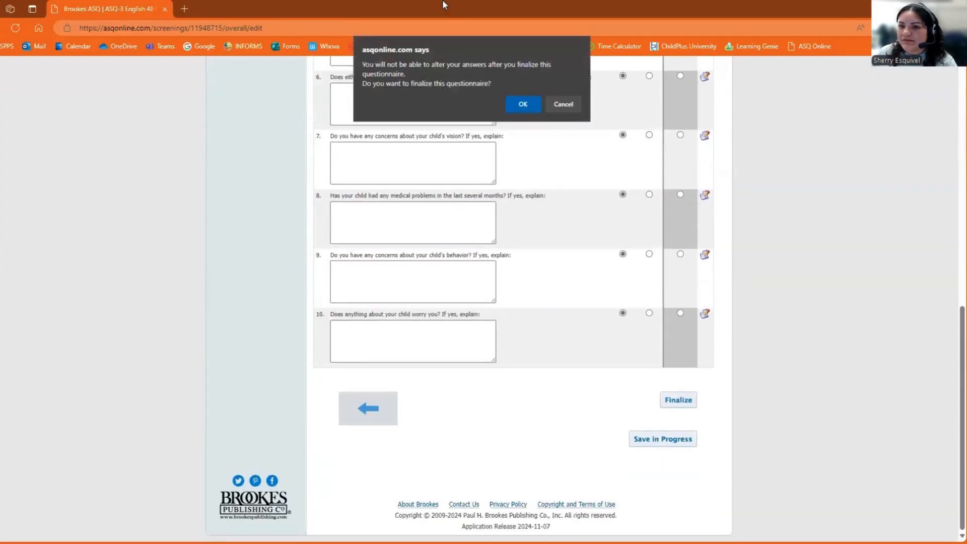
pyautogui.click(522, 104)
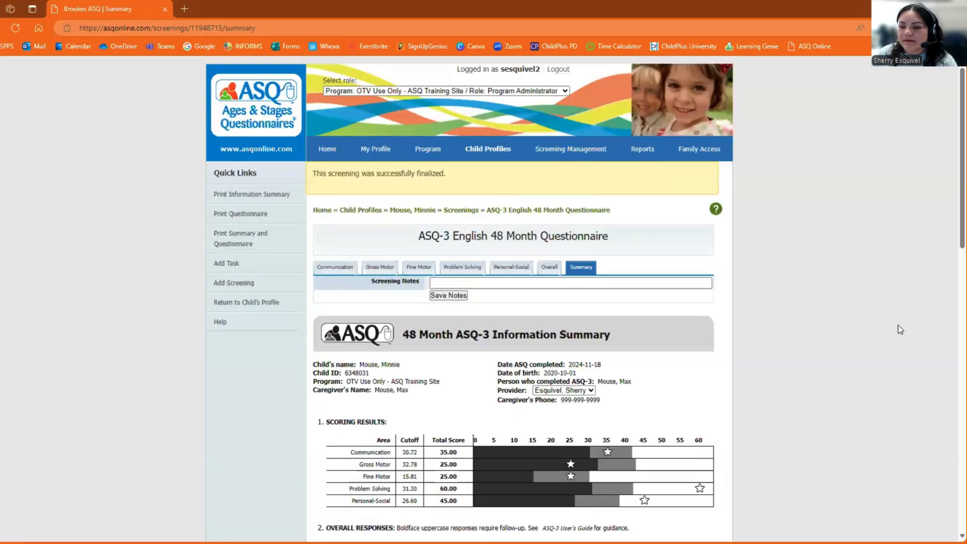
pyautogui.scroll(-10, 676, 369)
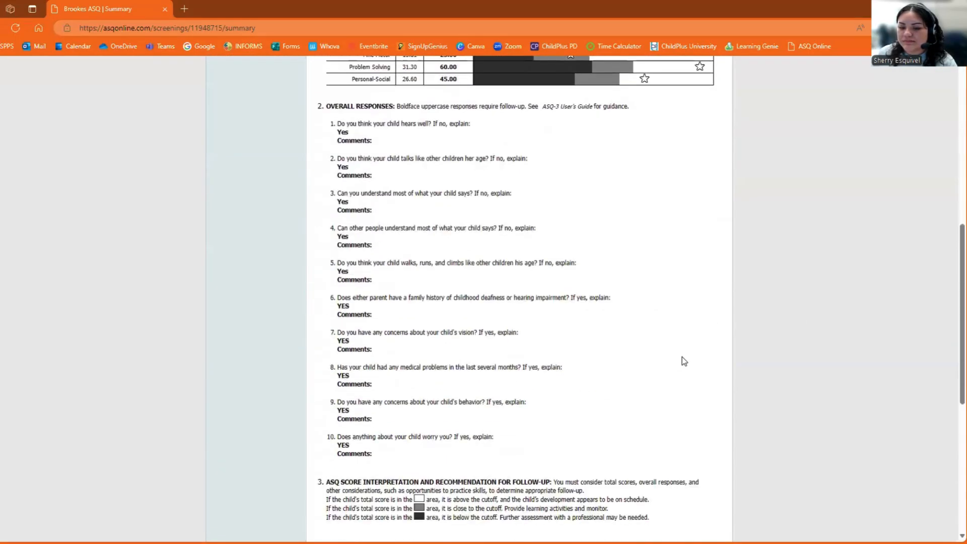
pyautogui.scroll(10, 682, 357)
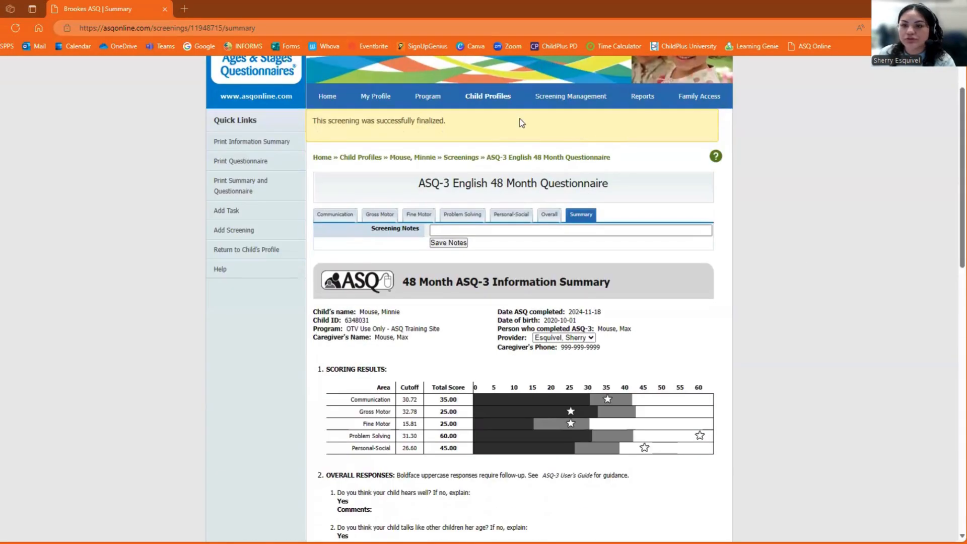
# Revisit the site's Home, My Profile, Program and Child Profiles pages in turn
pyautogui.click(483, 104)
pyautogui.click(328, 149)
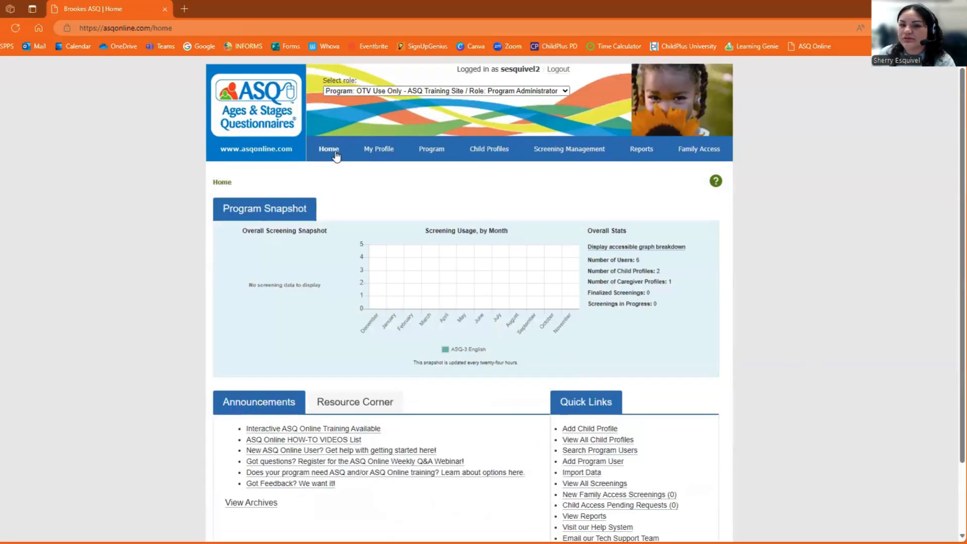
pyautogui.click(382, 151)
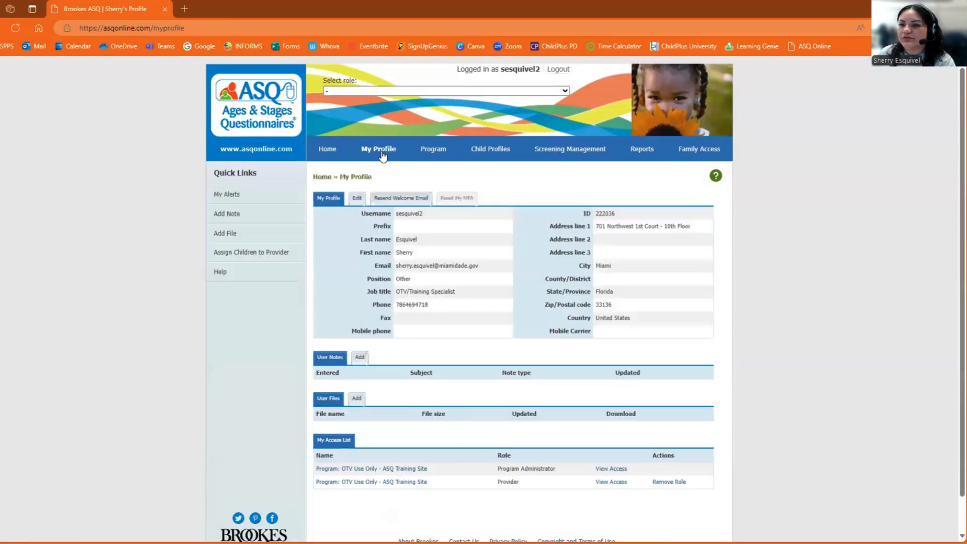
pyautogui.click(431, 149)
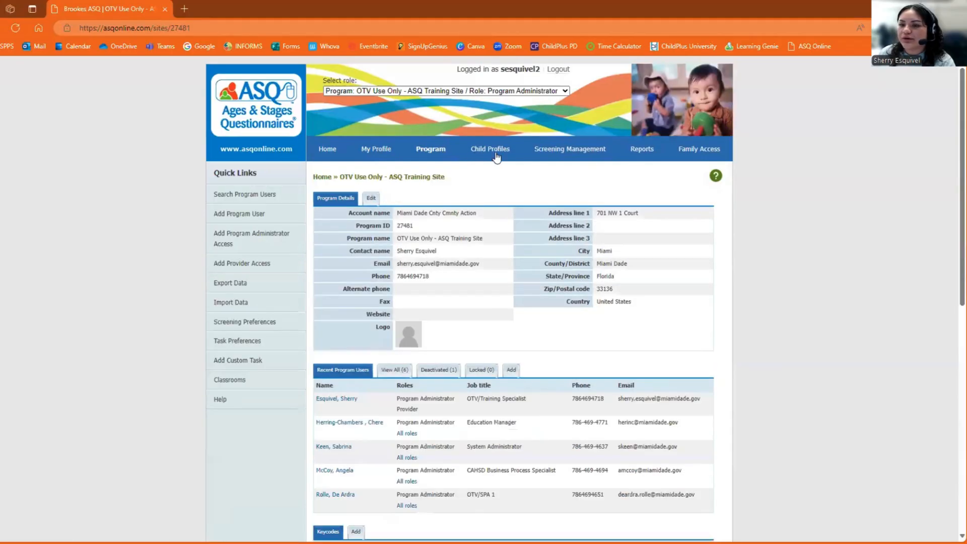
pyautogui.click(494, 153)
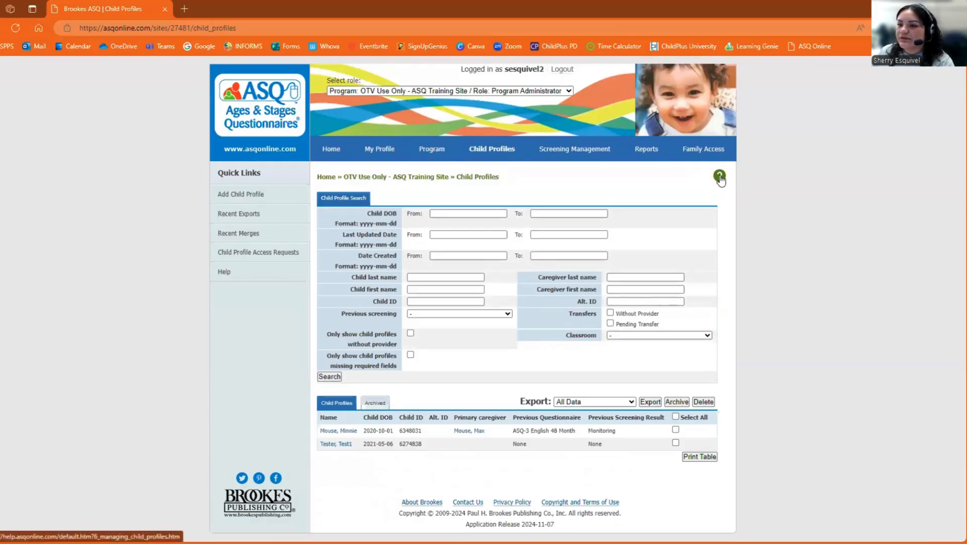
# View the context help on managing child profiles, then return to the site and go through Program to My Profile
pyautogui.click(720, 177)
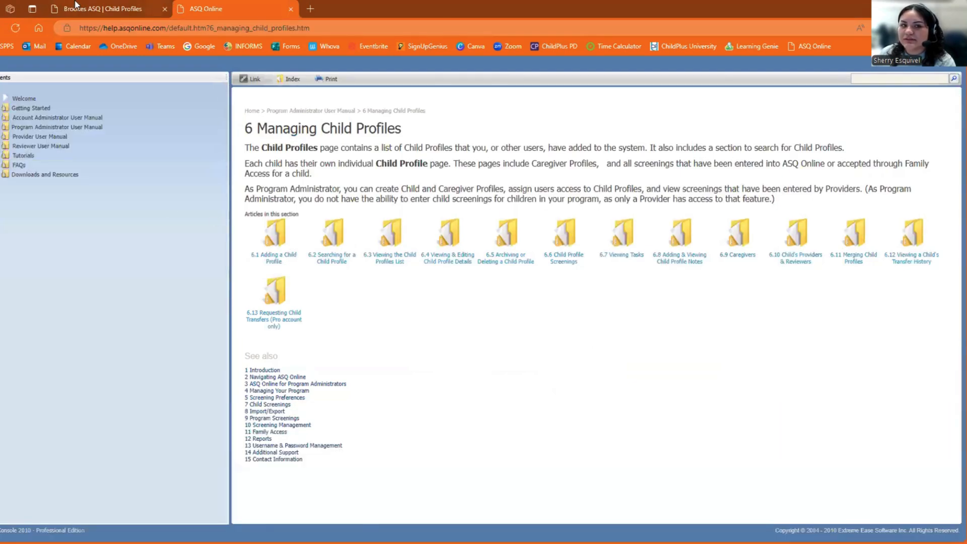
pyautogui.click(103, 7)
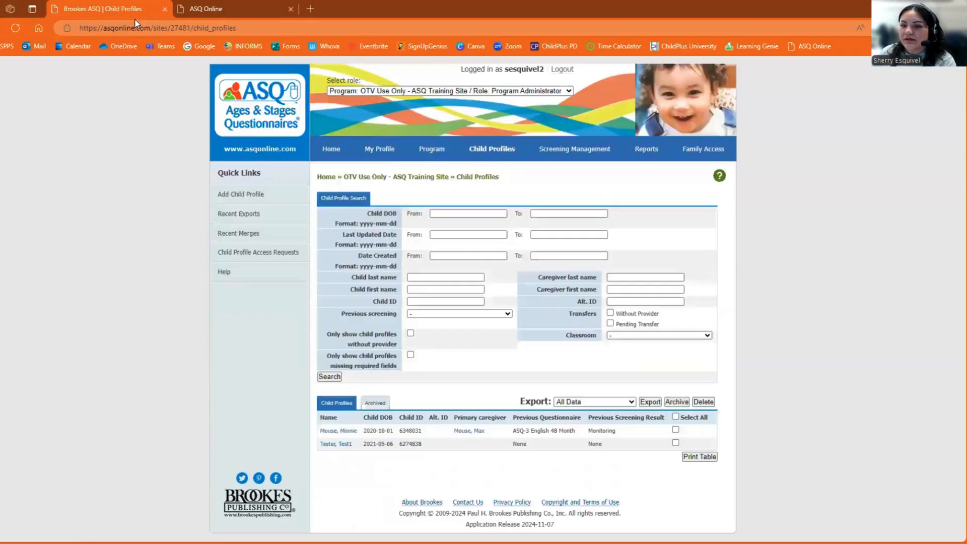
pyautogui.click(427, 153)
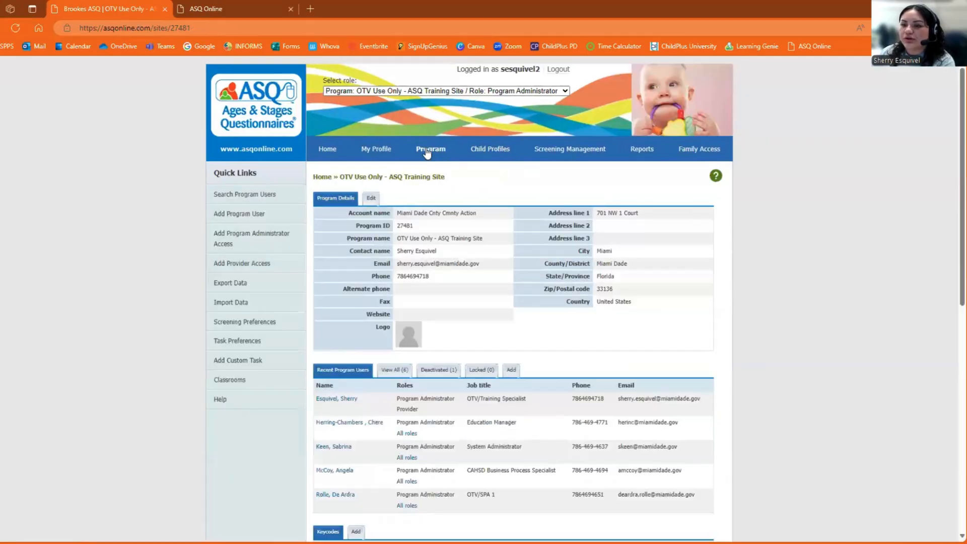
pyautogui.click(383, 154)
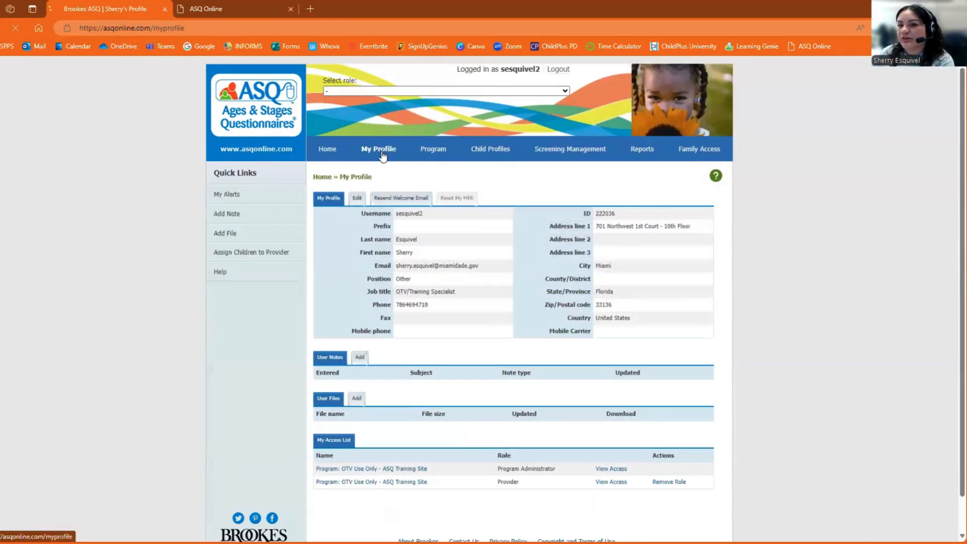
# Open the context help for My Profile and read its sections on editing the profile, notes, files and the access list
pyautogui.click(716, 177)
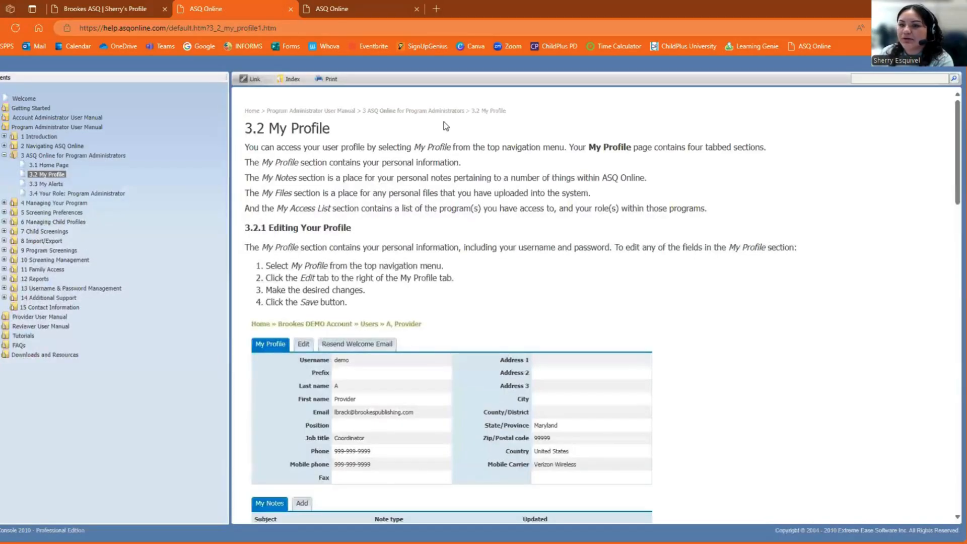
pyautogui.scroll(-10, 805, 420)
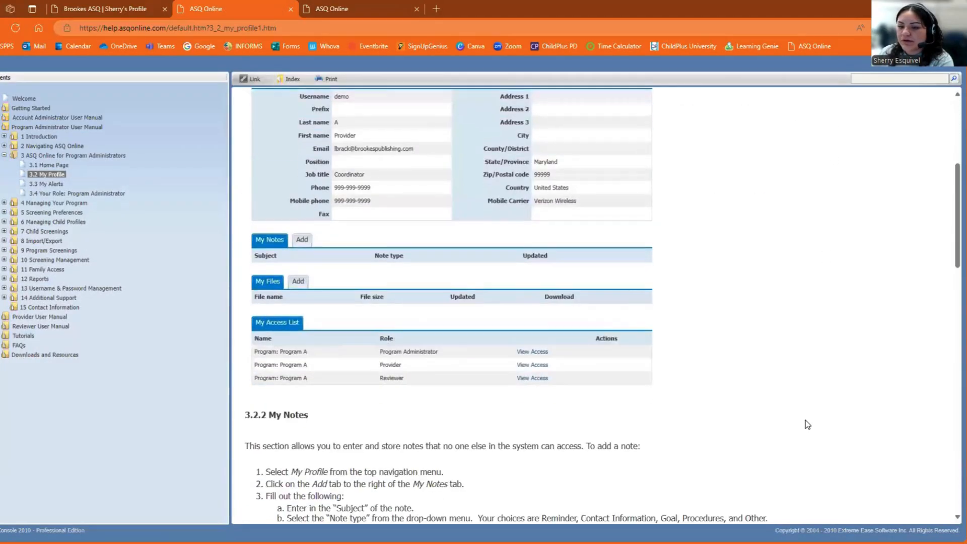
pyautogui.scroll(-10, 805, 420)
pyautogui.scroll(15, 805, 420)
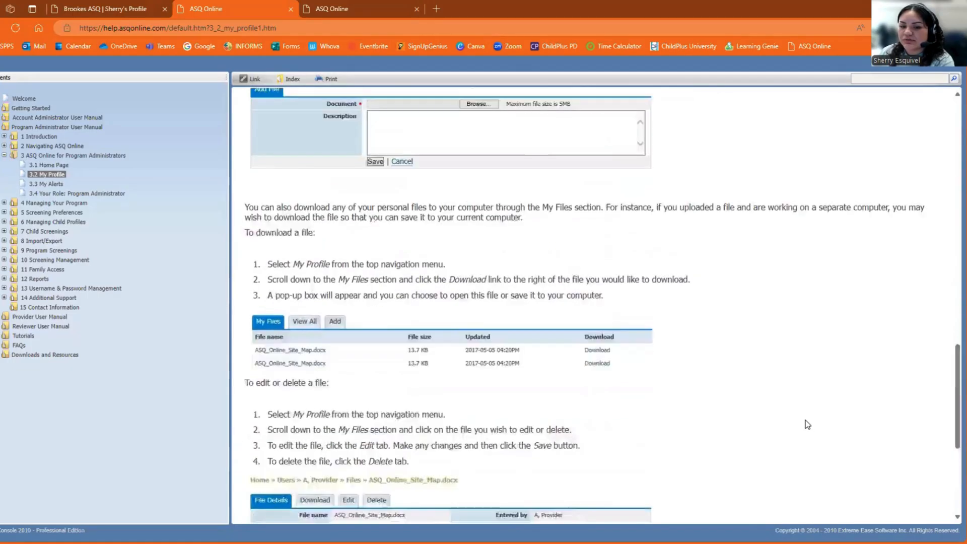
pyautogui.scroll(4, 806, 420)
pyautogui.scroll(-7, 459, 274)
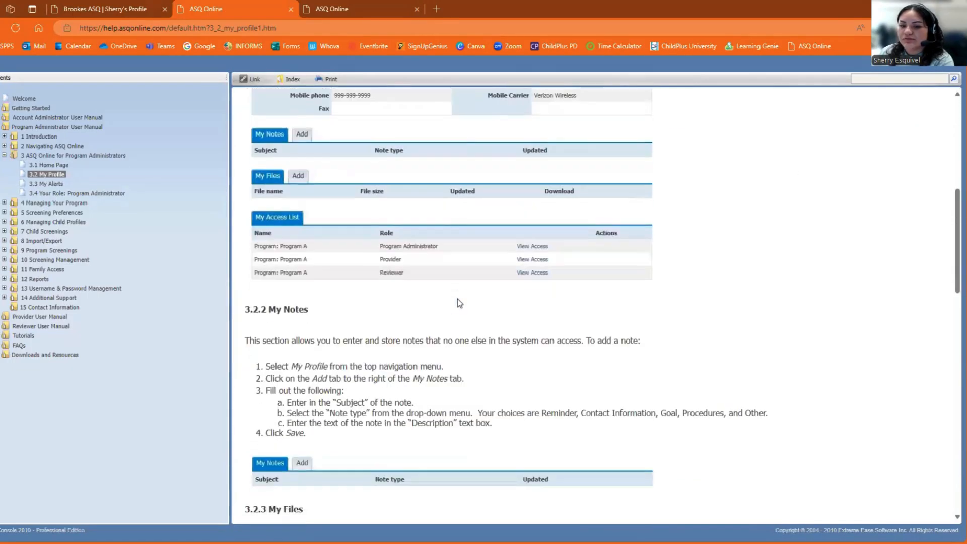
pyautogui.scroll(-12, 333, 311)
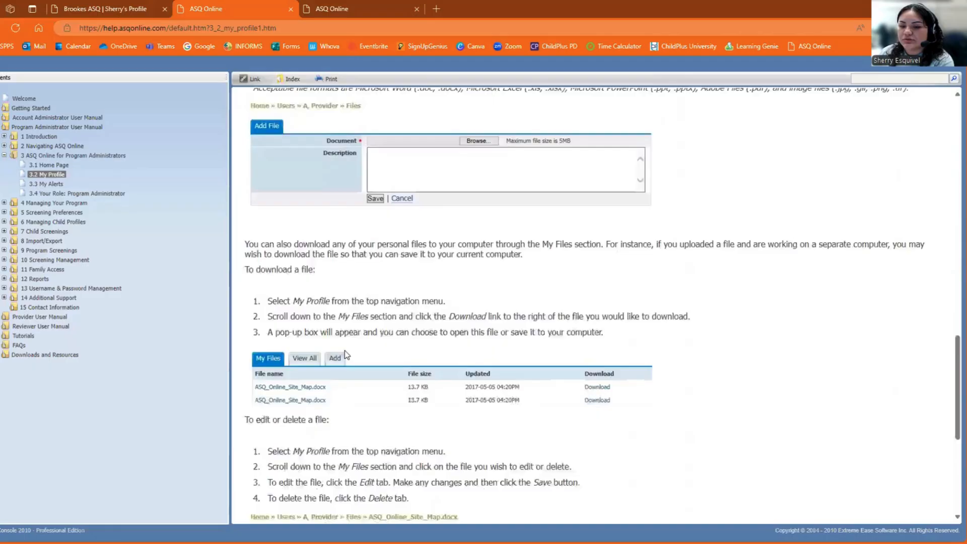
pyautogui.scroll(-5, 342, 353)
pyautogui.scroll(10, 343, 352)
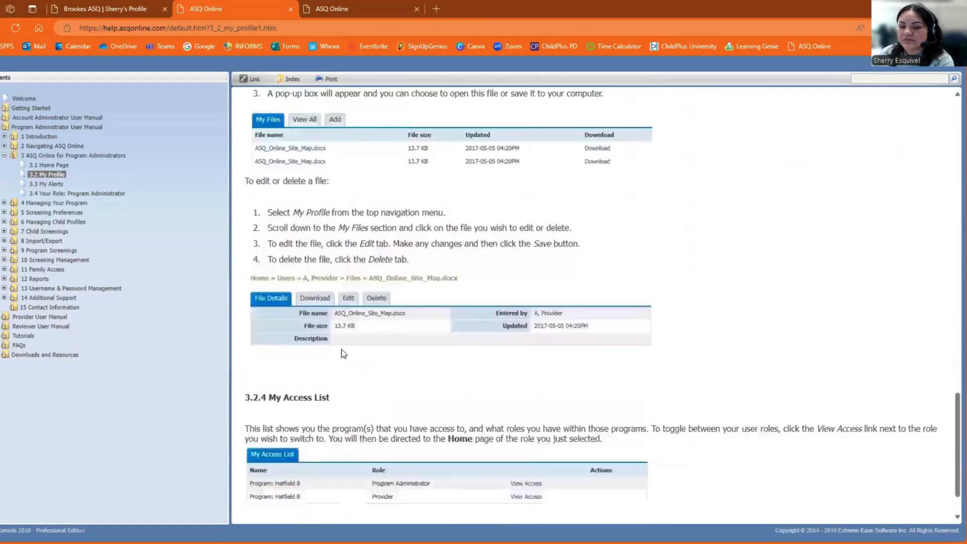
pyautogui.scroll(8, 341, 350)
# Close both open help pages and return to the My Profile page
pyautogui.click(101, 9)
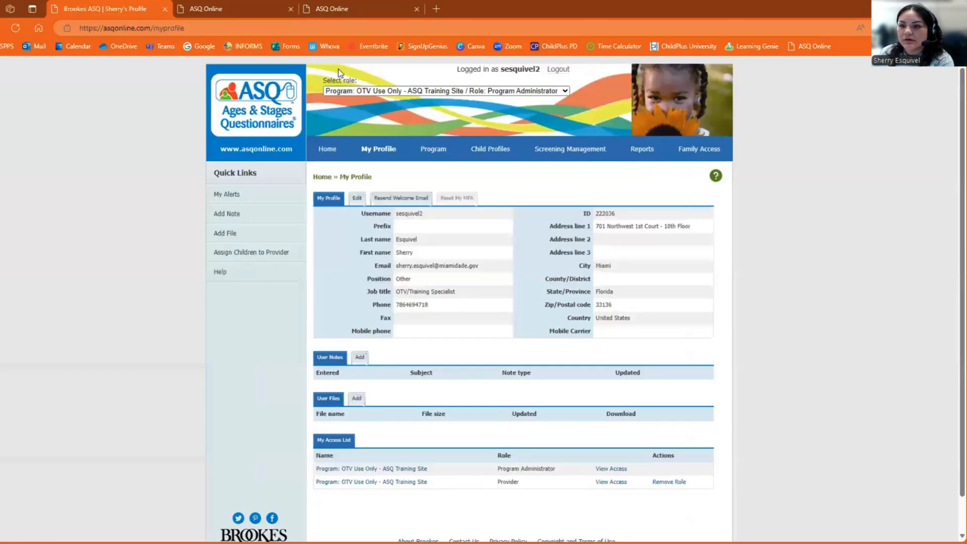
pyautogui.click(242, 4)
pyautogui.click(291, 9)
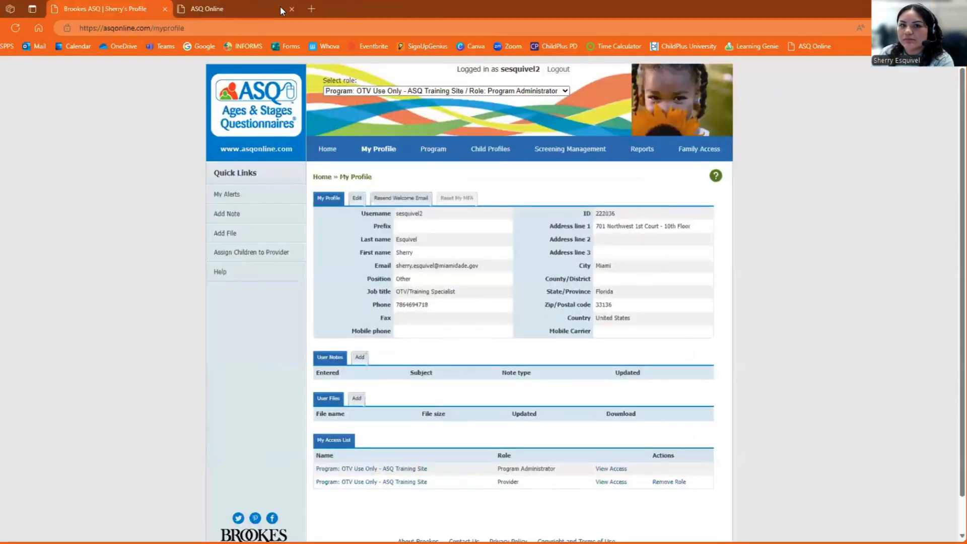
pyautogui.click(291, 8)
# Open the context help for Child Profiles and read article 6.13, Requesting Child Transfers (Pro account only)
pyautogui.click(491, 149)
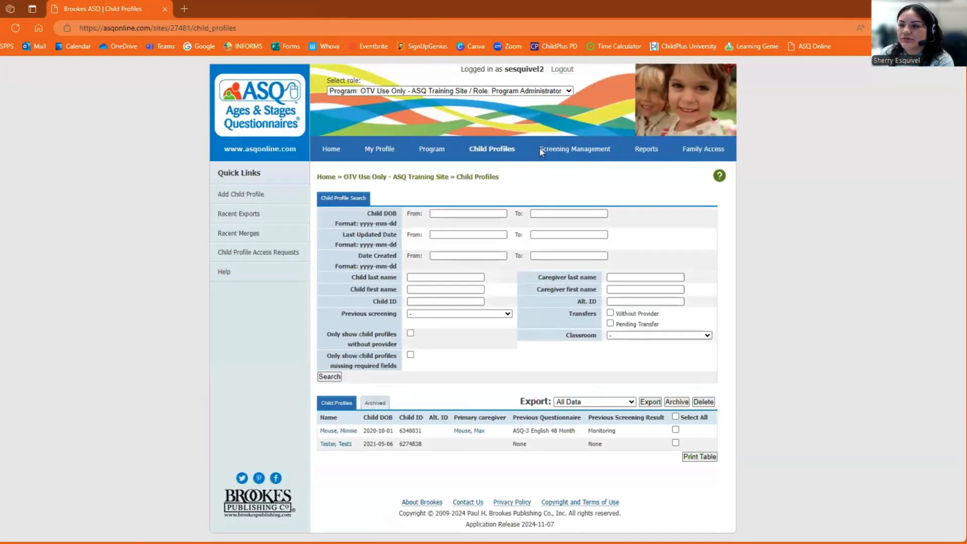
pyautogui.click(723, 180)
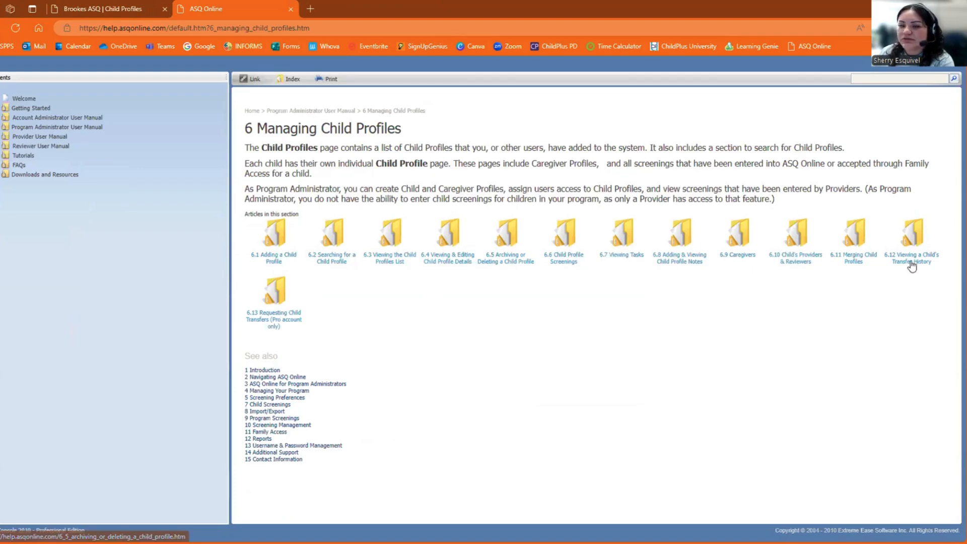
pyautogui.click(290, 322)
pyautogui.scroll(-1, 392, 360)
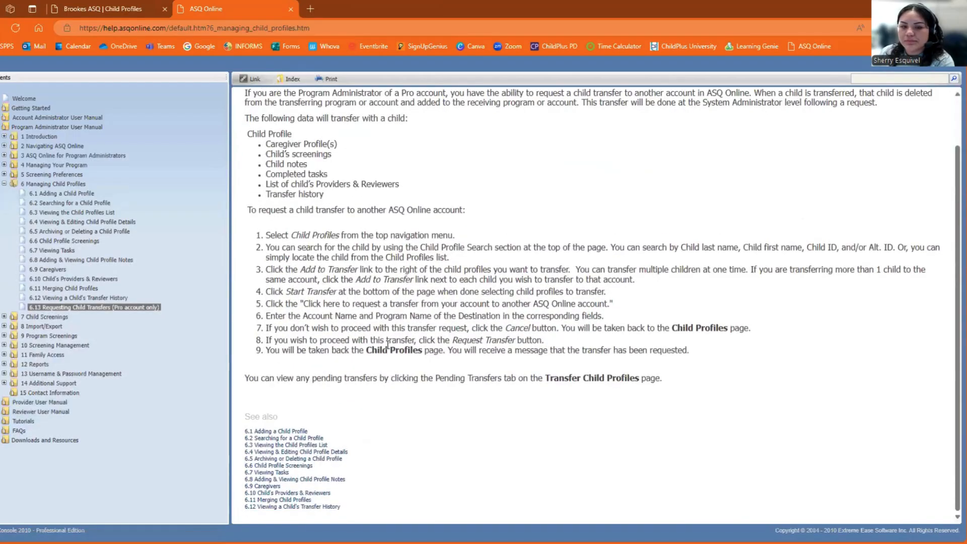
pyautogui.scroll(1, 330, 316)
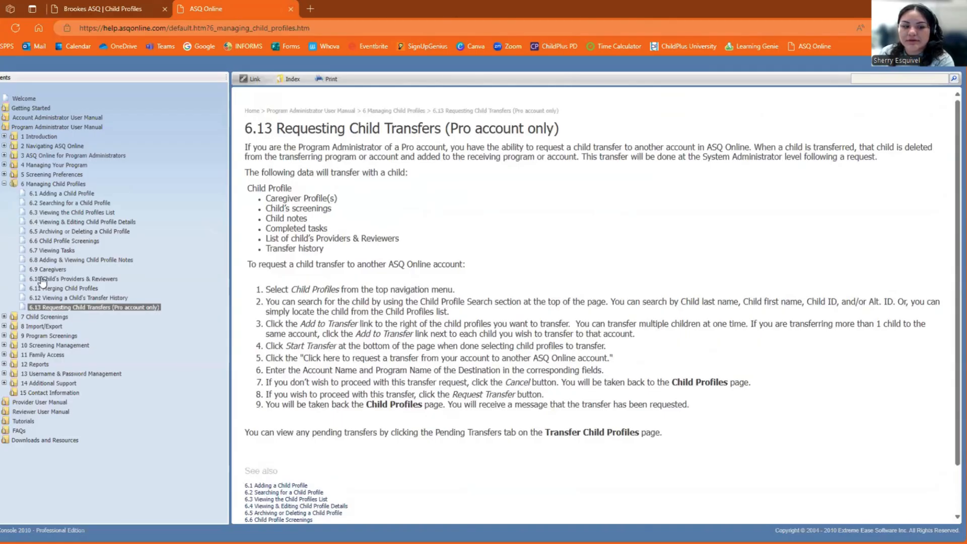
# Browse the help topics Getting Started as an Account Administrator, 1.1 Welcome to ASQ Online, 1.2 About This User Manual and 2 Navigating ASQ Online
pyautogui.click(39, 108)
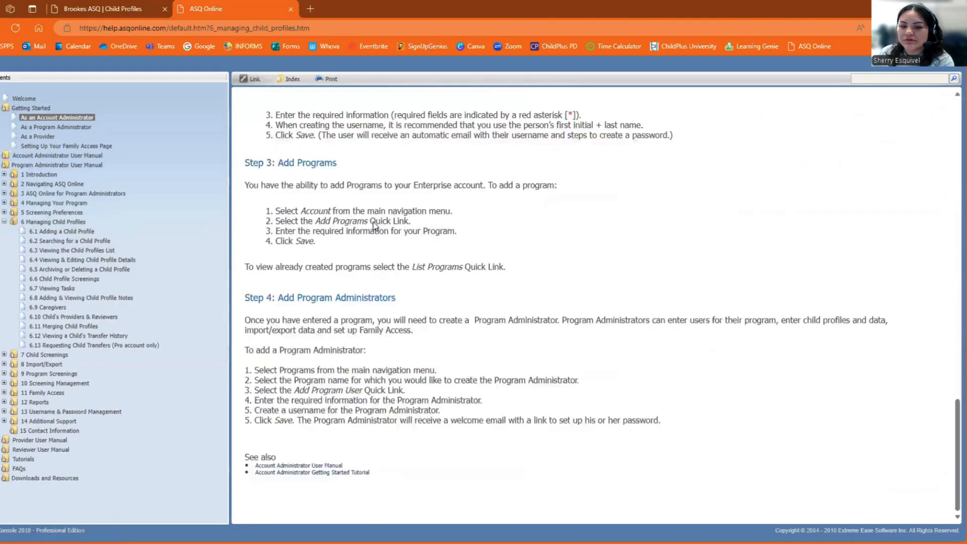
pyautogui.scroll(15, 371, 227)
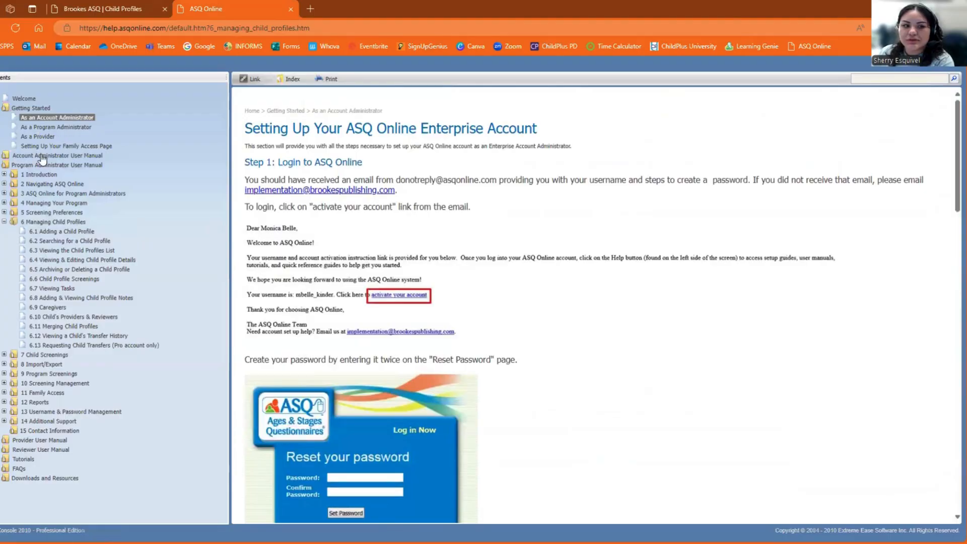
pyautogui.click(44, 175)
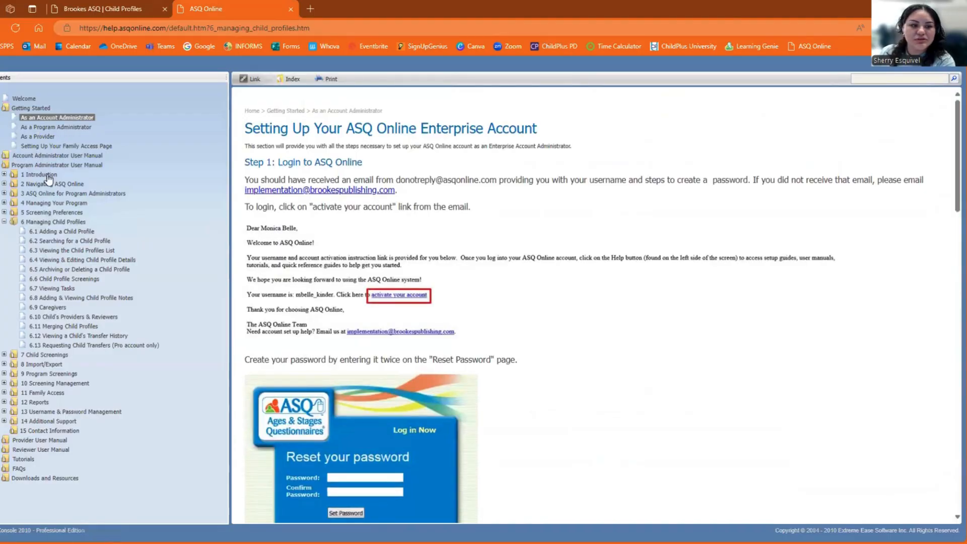
pyautogui.click(55, 185)
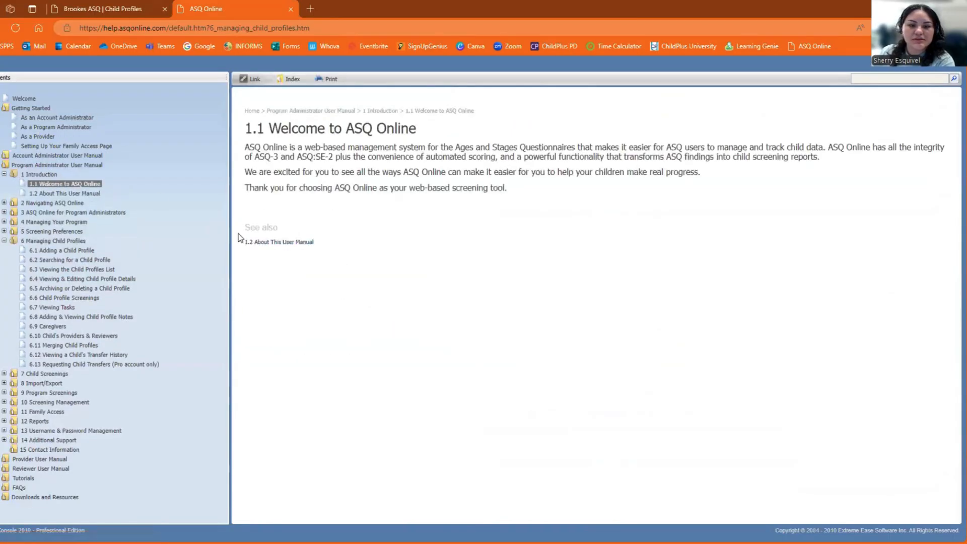
pyautogui.click(52, 195)
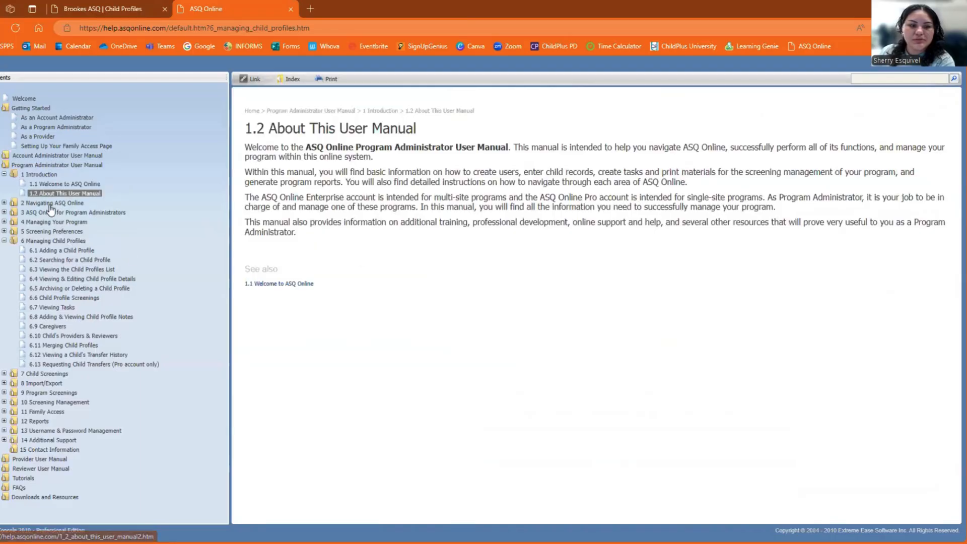
pyautogui.click(52, 203)
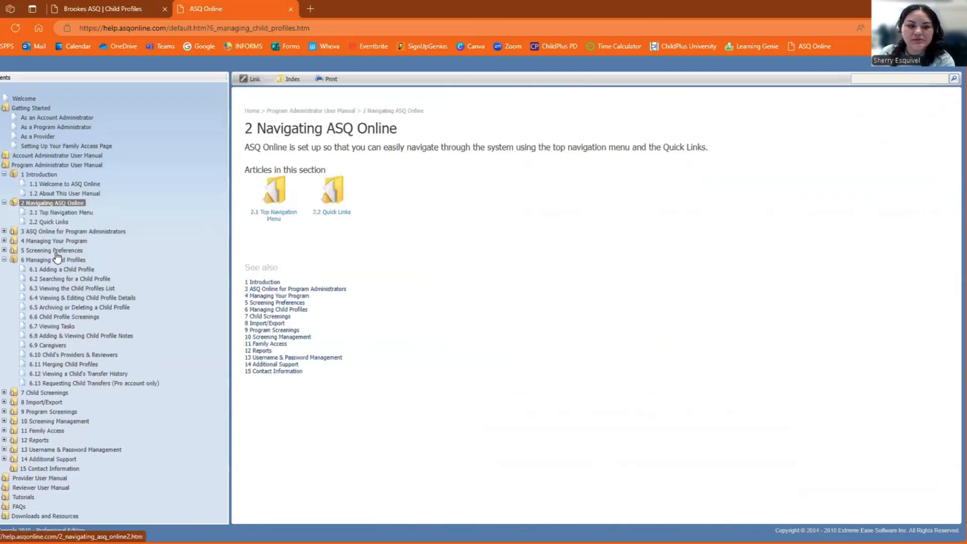
# Collapse sections 6, 2 and 1 and the Program Administrator User Manual in the help contents, then return to the Child Profiles page
pyautogui.click(4, 260)
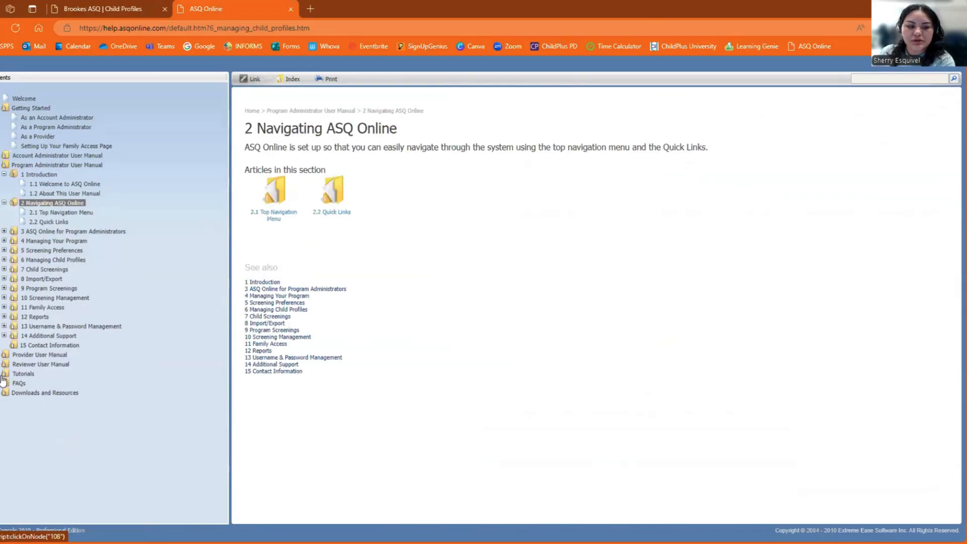
pyautogui.click(4, 203)
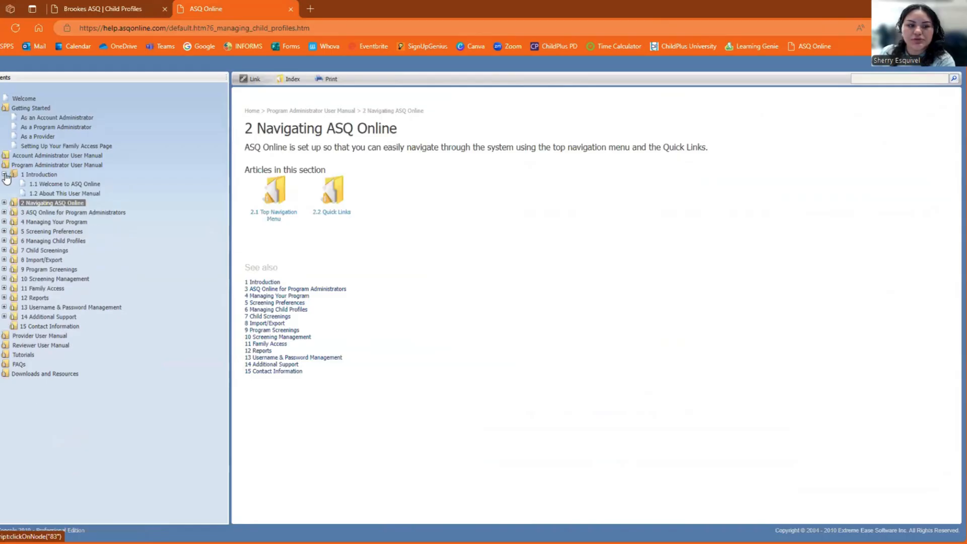
pyautogui.click(4, 174)
pyautogui.click(1, 166)
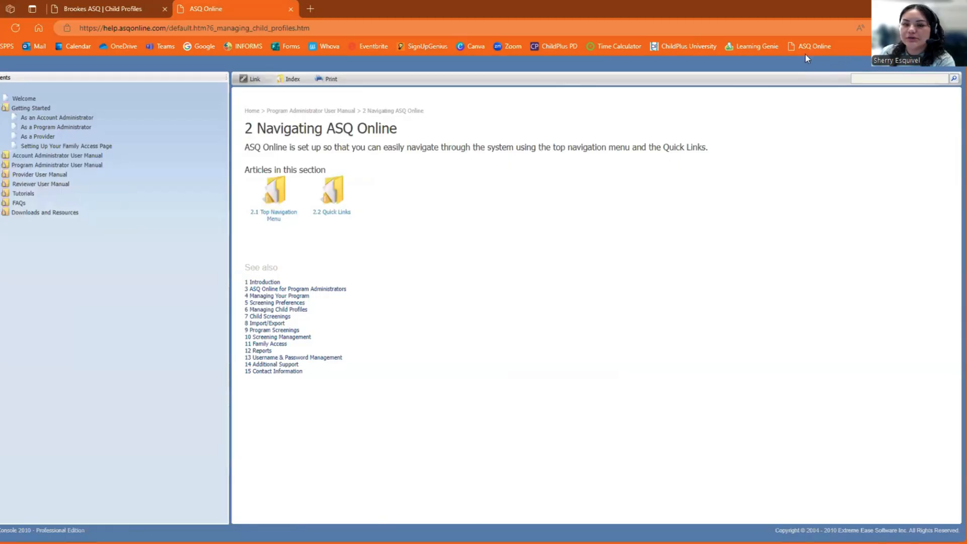
pyautogui.click(98, 6)
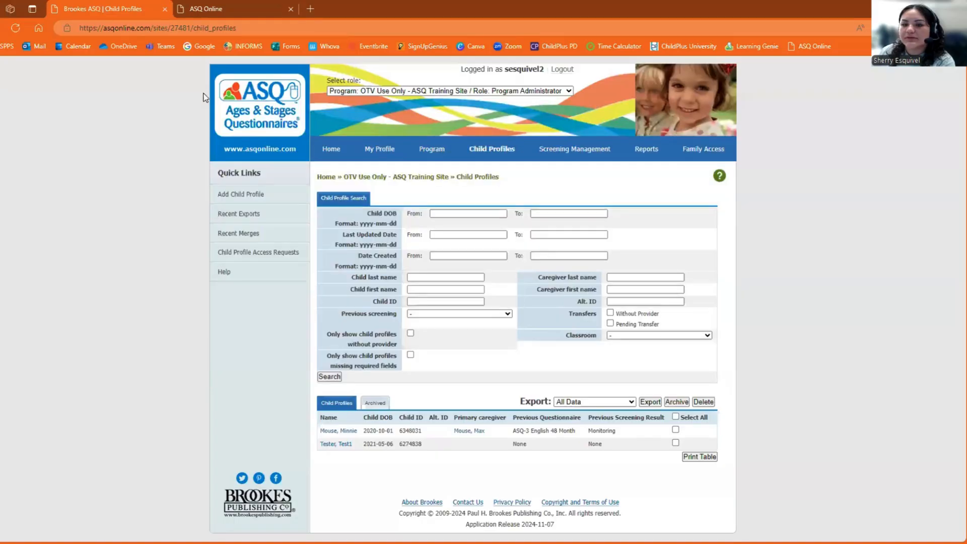